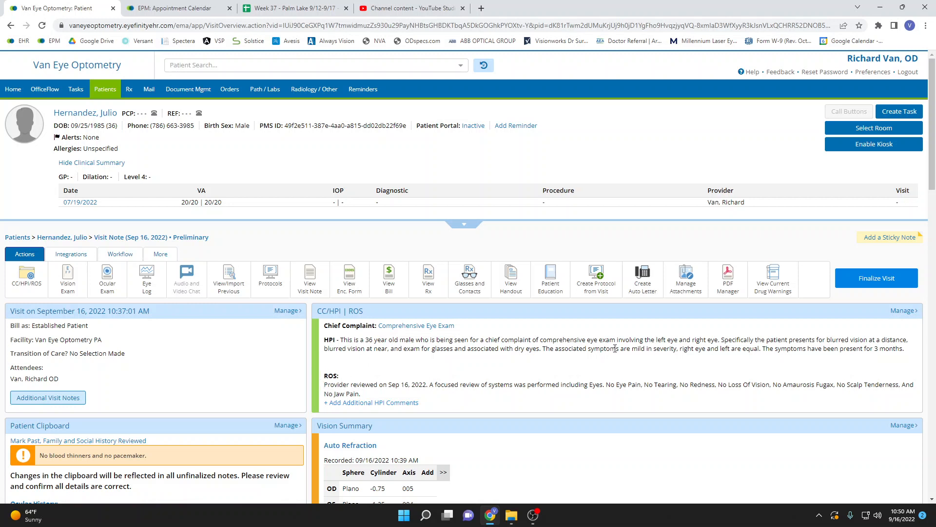
Open the patient's chief complaint and HPI for management, save it, and return to the visit note.
{"action": "scroll", "coordinate": [764, 349], "scroll_direction": "down", "scroll_amount": 1}
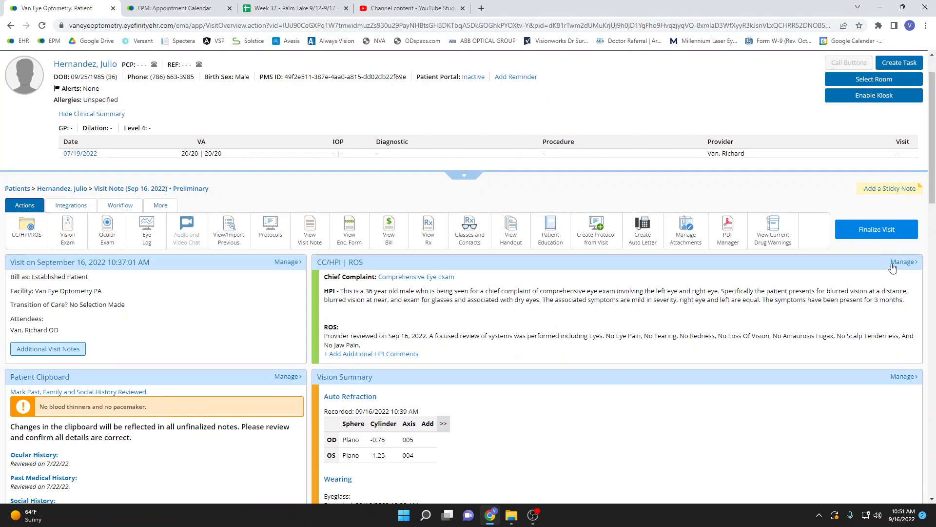
{"action": "left_click", "coordinate": [902, 264]}
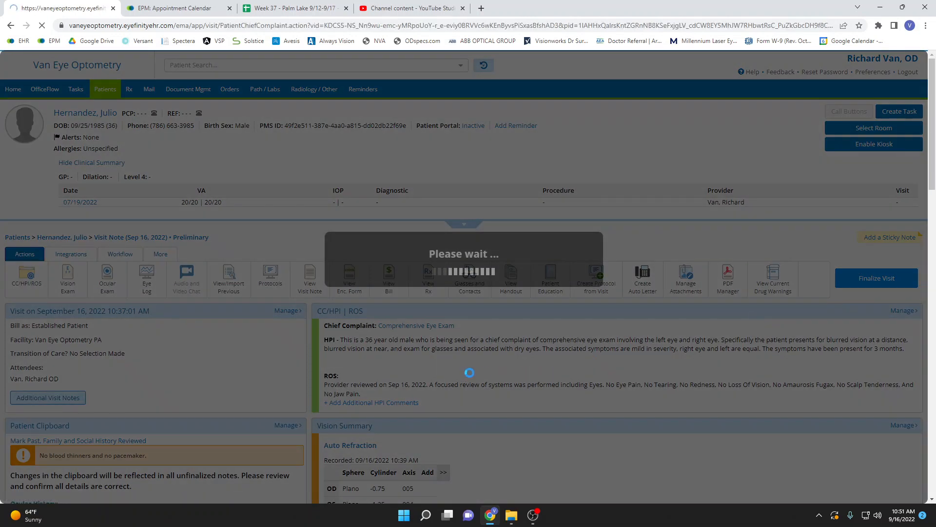
{"action": "scroll", "coordinate": [332, 338], "scroll_direction": "down", "scroll_amount": 2}
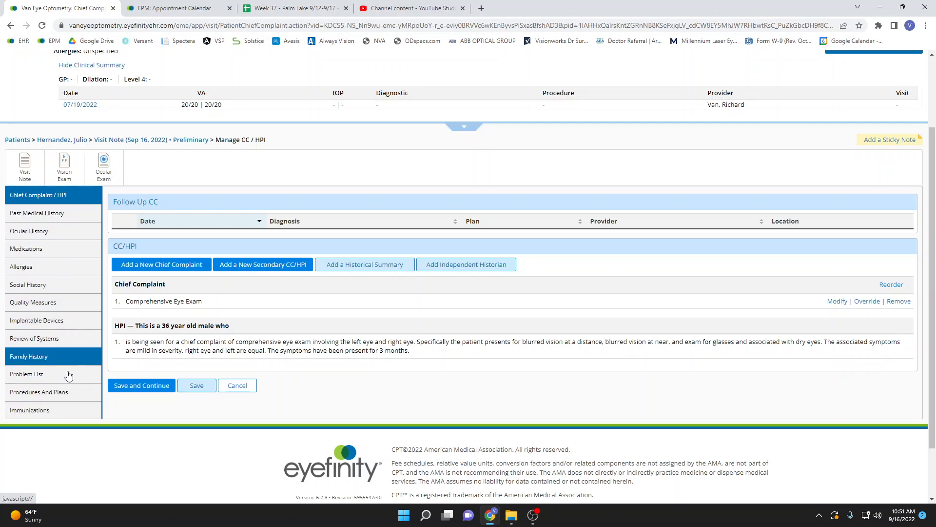
{"action": "left_click", "coordinate": [172, 388]}
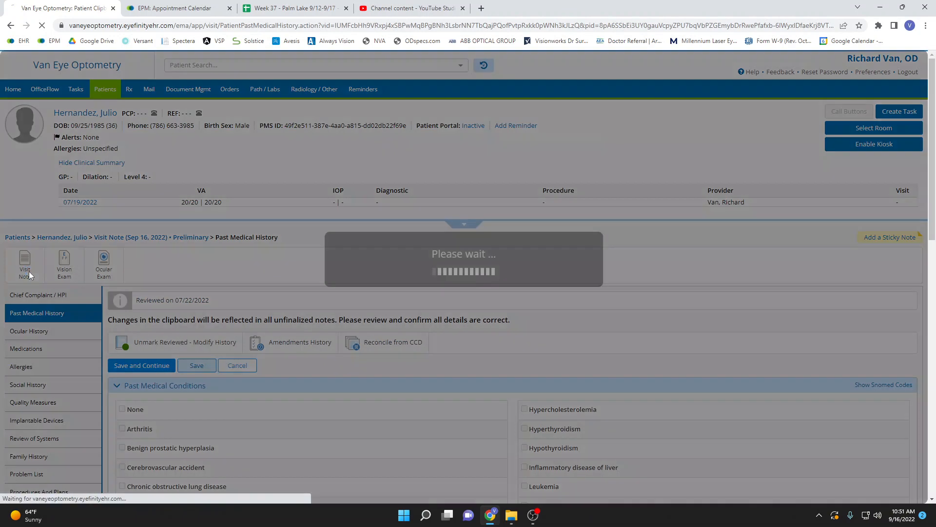
{"action": "left_click", "coordinate": [27, 269]}
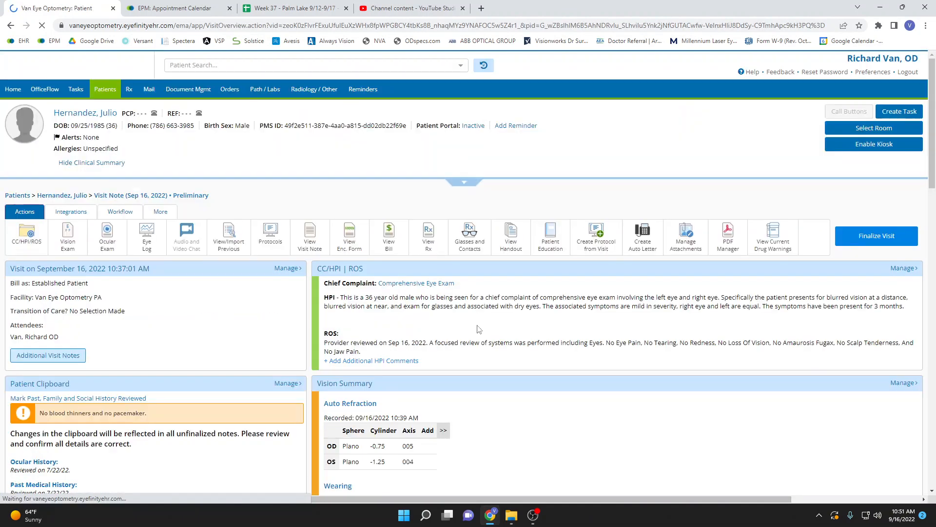
Review the visit overview, and examine the vision exam's wearing prescription, auto refraction and IOP sections.
{"action": "scroll", "coordinate": [493, 339], "scroll_direction": "down", "scroll_amount": 1}
{"action": "scroll", "coordinate": [494, 342], "scroll_direction": "down", "scroll_amount": 2}
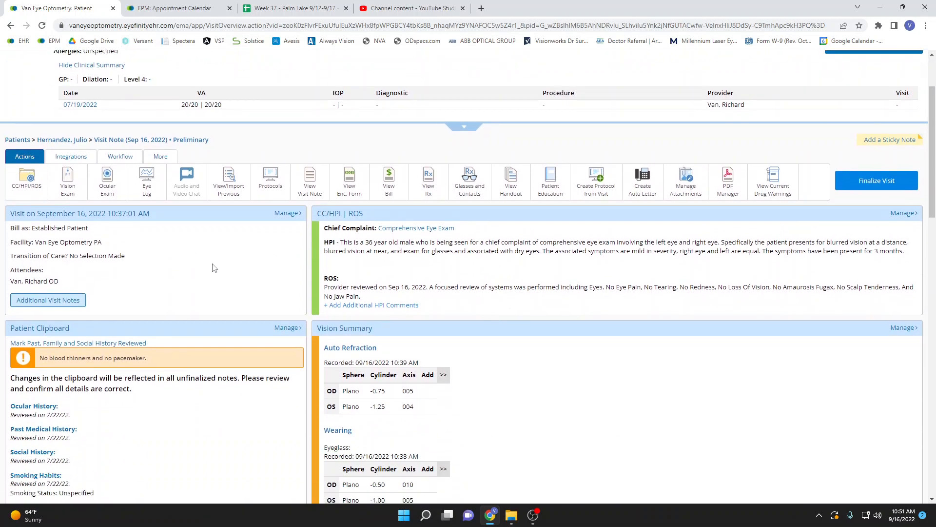
{"action": "scroll", "coordinate": [204, 271], "scroll_direction": "down", "scroll_amount": 1}
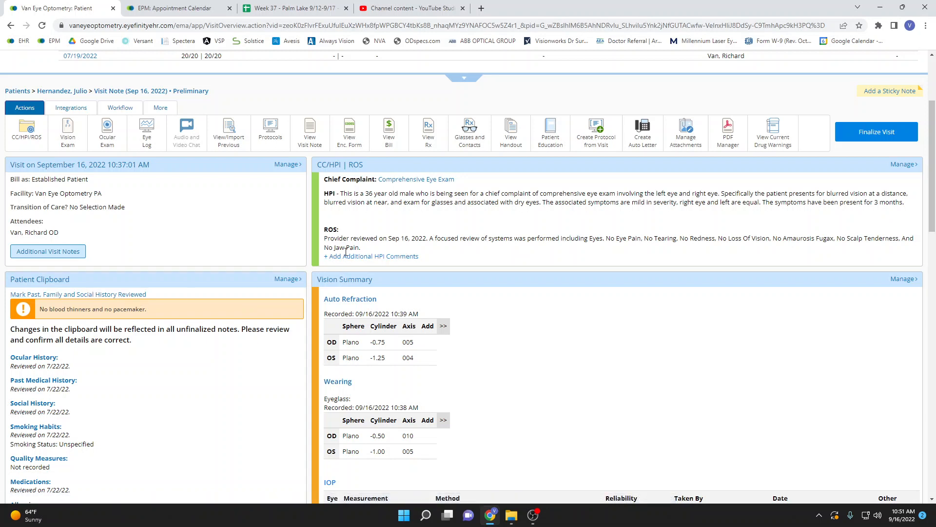
{"action": "scroll", "coordinate": [493, 296], "scroll_direction": "down", "scroll_amount": 1}
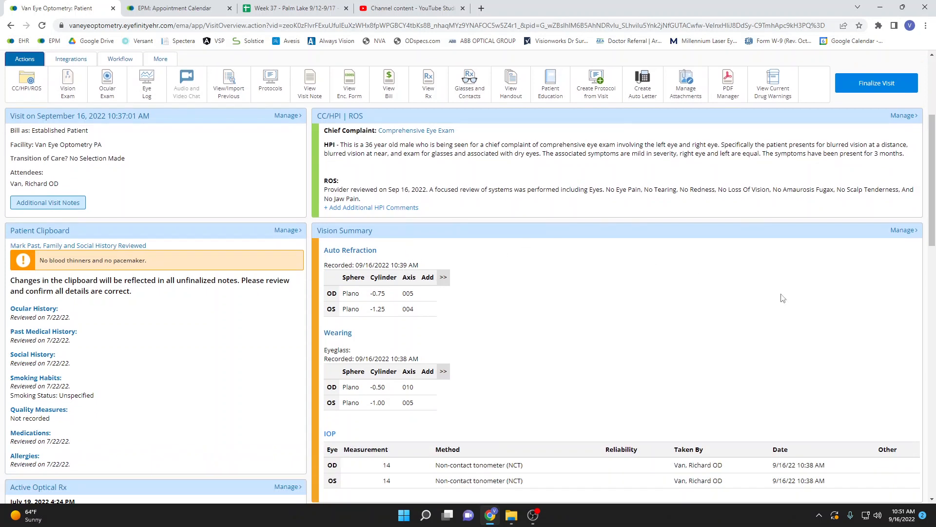
{"action": "left_click", "coordinate": [909, 233]}
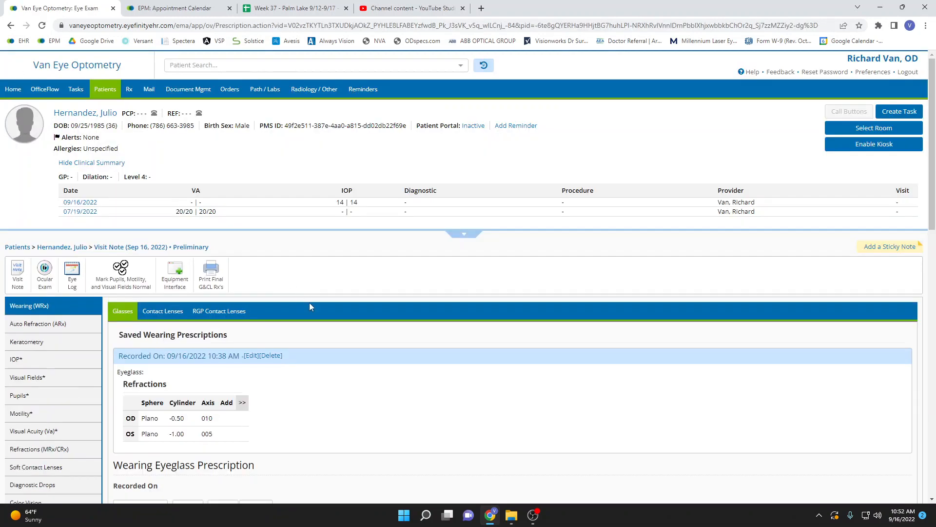
{"action": "scroll", "coordinate": [309, 302], "scroll_direction": "down", "scroll_amount": 2}
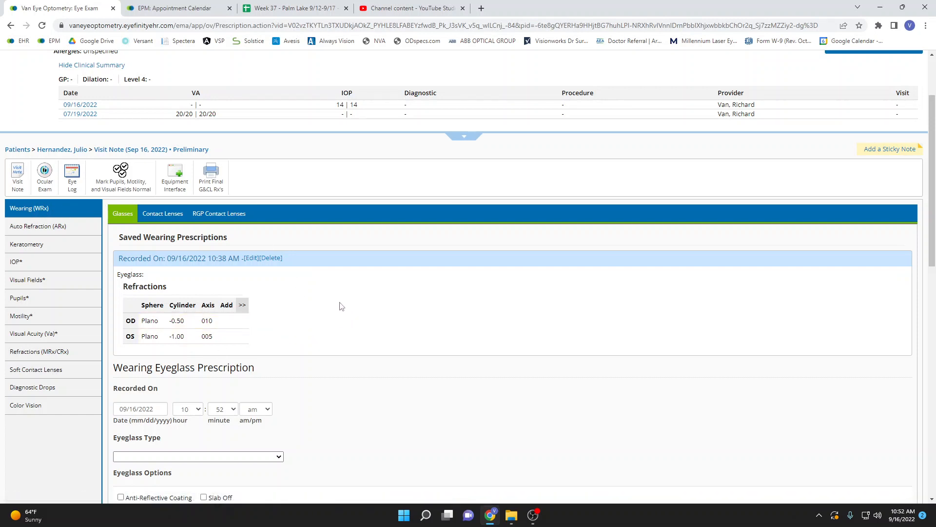
{"action": "left_click", "coordinate": [77, 232]}
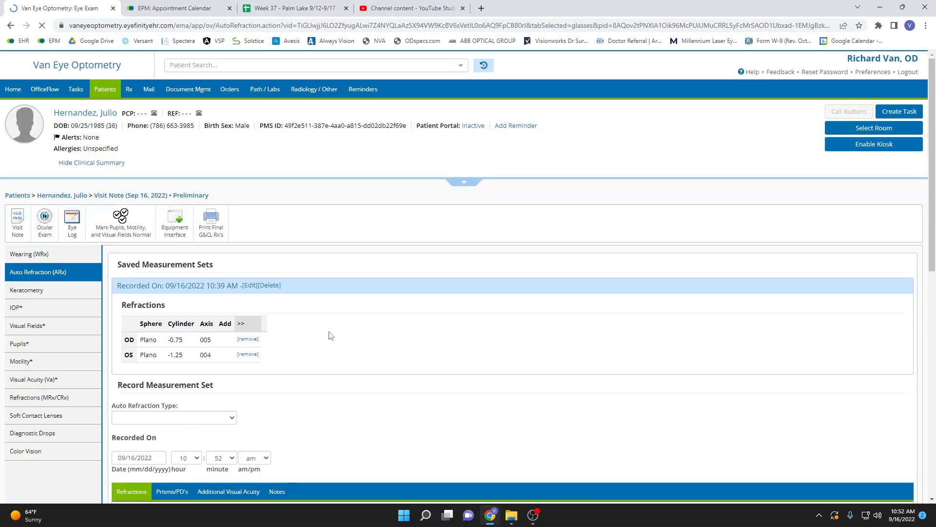
{"action": "scroll", "coordinate": [331, 364], "scroll_direction": "down", "scroll_amount": 2}
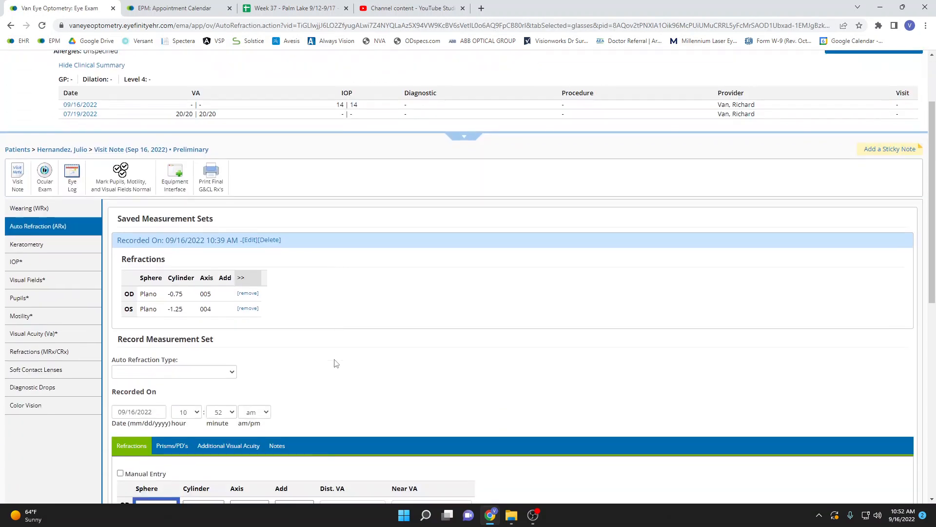
{"action": "left_click", "coordinate": [68, 263]}
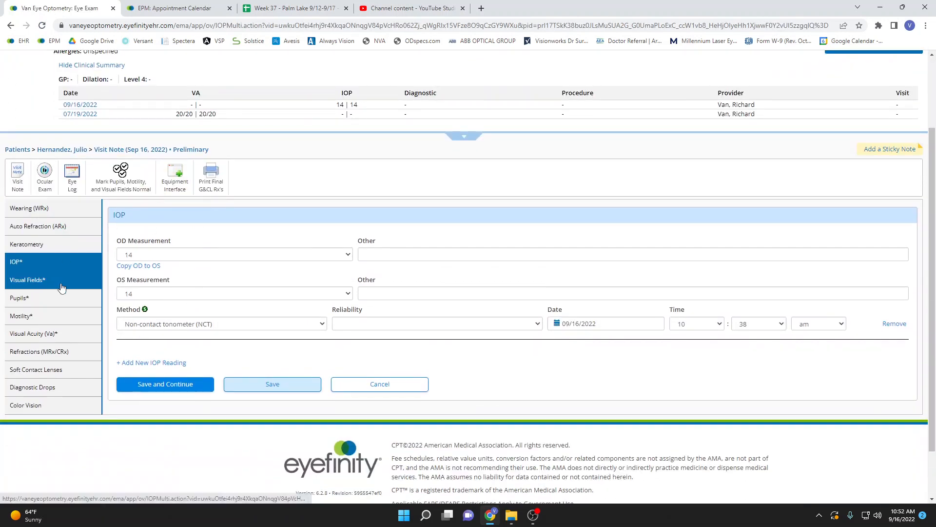
In the Visual Acuity section, set the right eye's distance uncorrected vision (DscOD) to 20/400.
{"action": "left_click", "coordinate": [63, 336]}
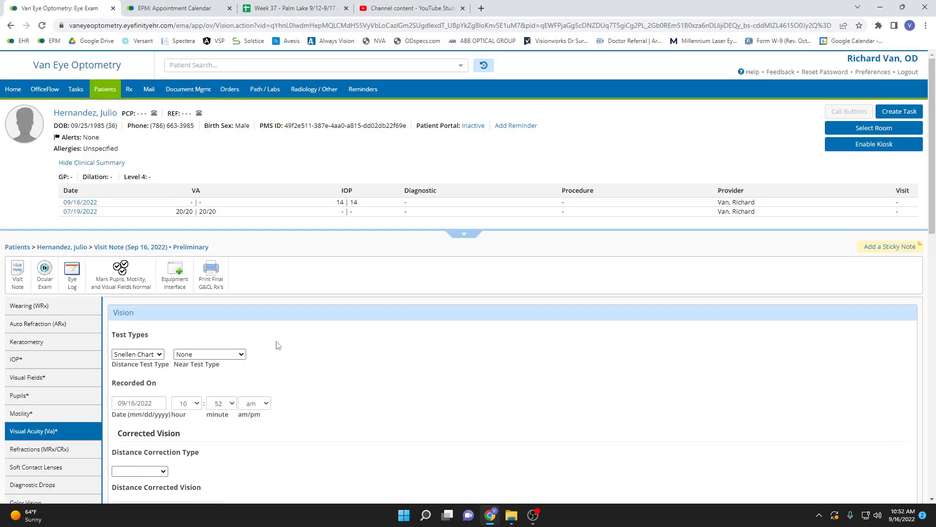
{"action": "scroll", "coordinate": [278, 345], "scroll_direction": "down", "scroll_amount": 5}
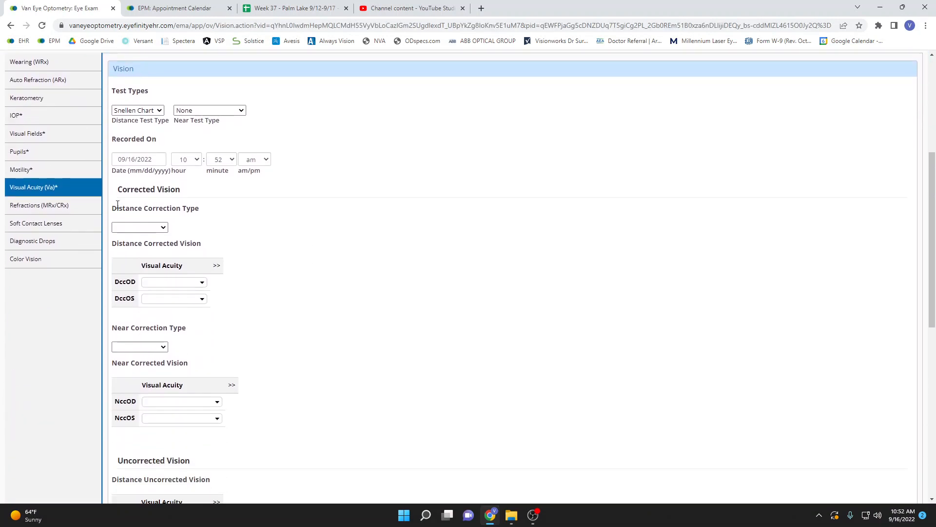
{"action": "scroll", "coordinate": [272, 245], "scroll_direction": "down", "scroll_amount": 5}
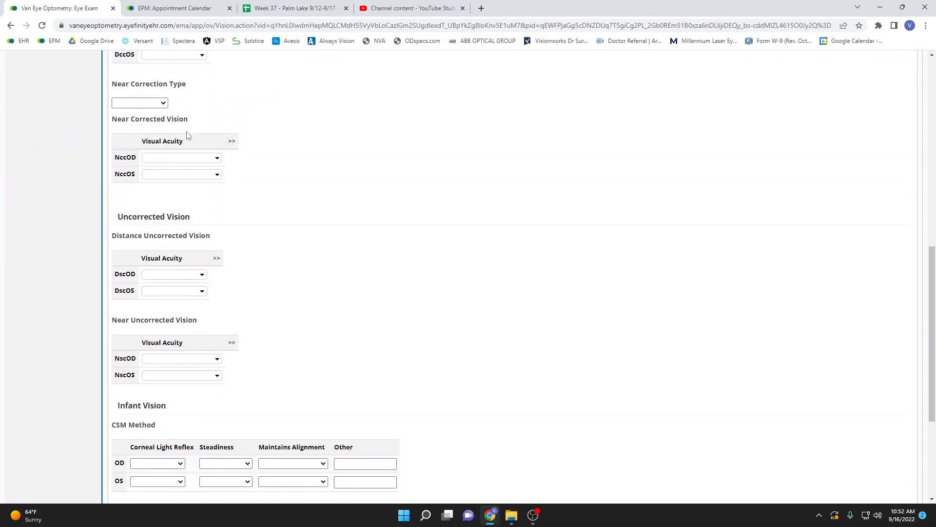
{"action": "scroll", "coordinate": [329, 278], "scroll_direction": "down", "scroll_amount": 1}
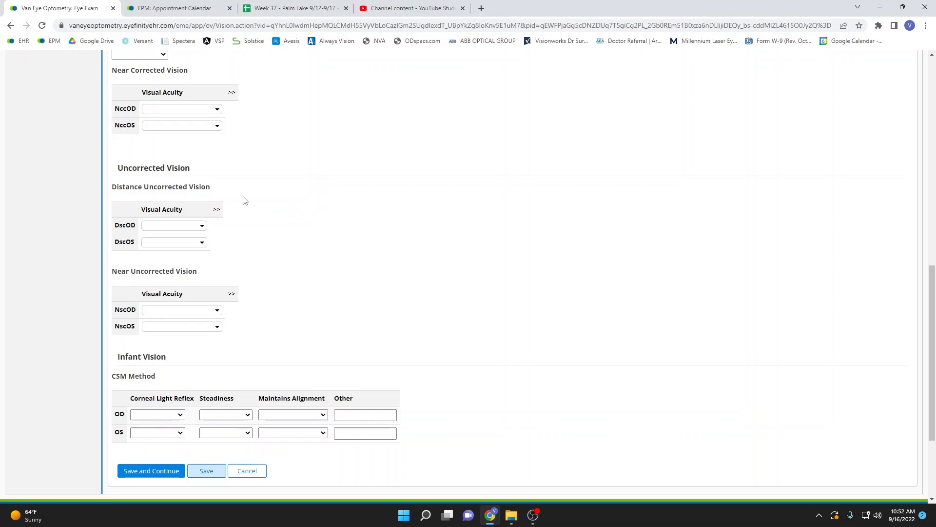
{"action": "left_click", "coordinate": [198, 226]}
{"action": "scroll", "coordinate": [229, 234], "scroll_direction": "down", "scroll_amount": 7}
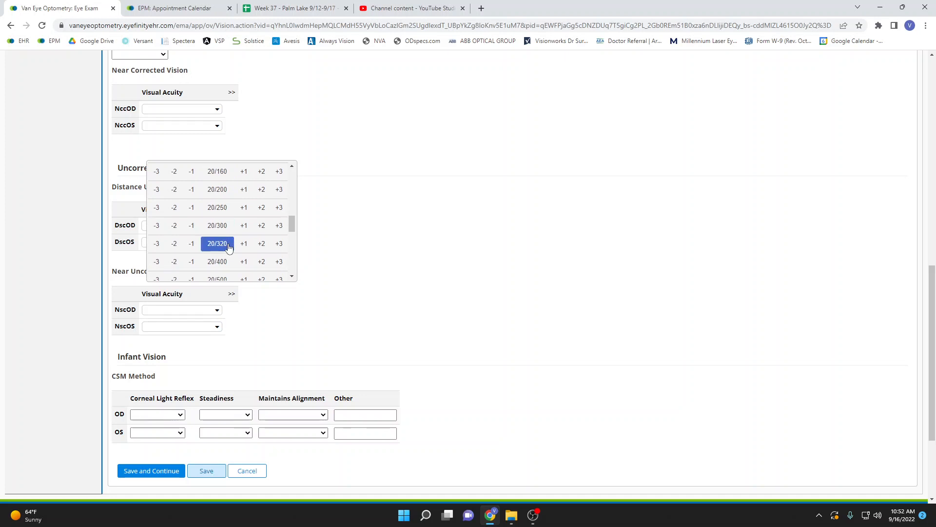
{"action": "left_click", "coordinate": [218, 262]}
Set the left eye's distance uncorrected vision (DscOS) to 20/400, save the acuities and continue to the refractions.
{"action": "left_click", "coordinate": [164, 243]}
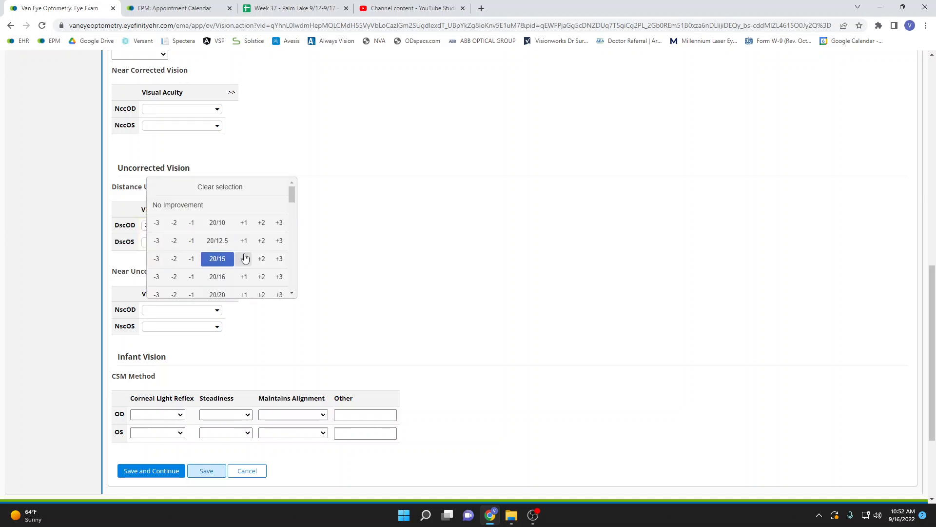
{"action": "scroll", "coordinate": [225, 241], "scroll_direction": "down", "scroll_amount": 10}
{"action": "scroll", "coordinate": [223, 239], "scroll_direction": "up", "scroll_amount": 2}
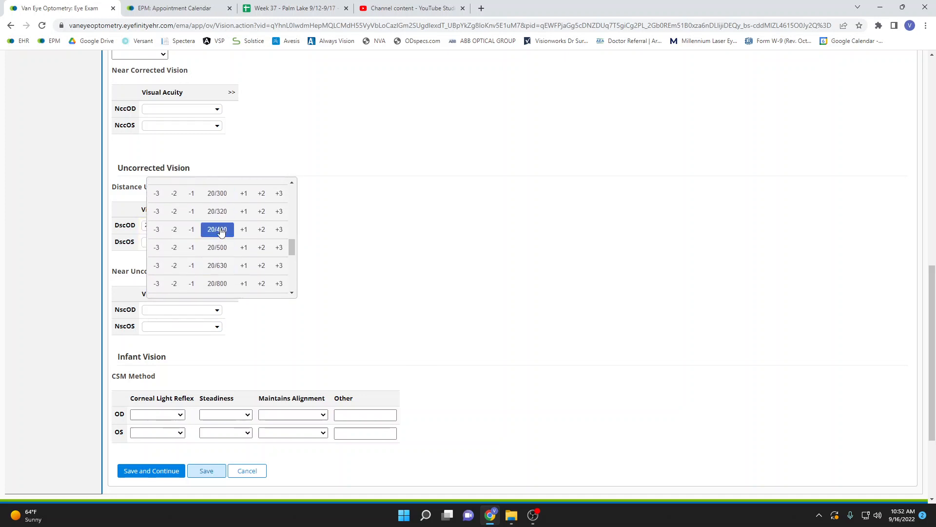
{"action": "left_click", "coordinate": [222, 229]}
{"action": "scroll", "coordinate": [257, 260], "scroll_direction": "down", "scroll_amount": 2}
{"action": "left_click", "coordinate": [165, 377]}
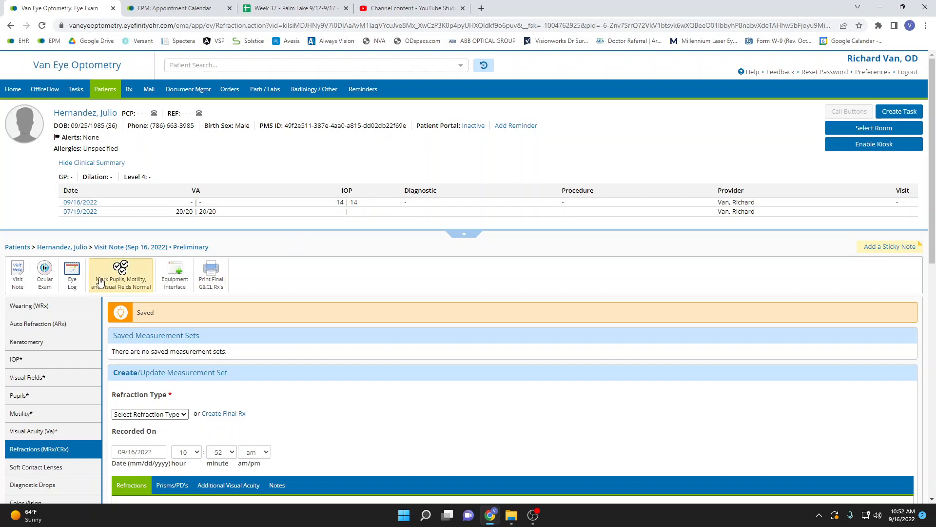
Mark the outer upper nasal quadrant of the right eye's confrontation visual field diagram, save it and continue.
{"action": "left_click", "coordinate": [135, 282]}
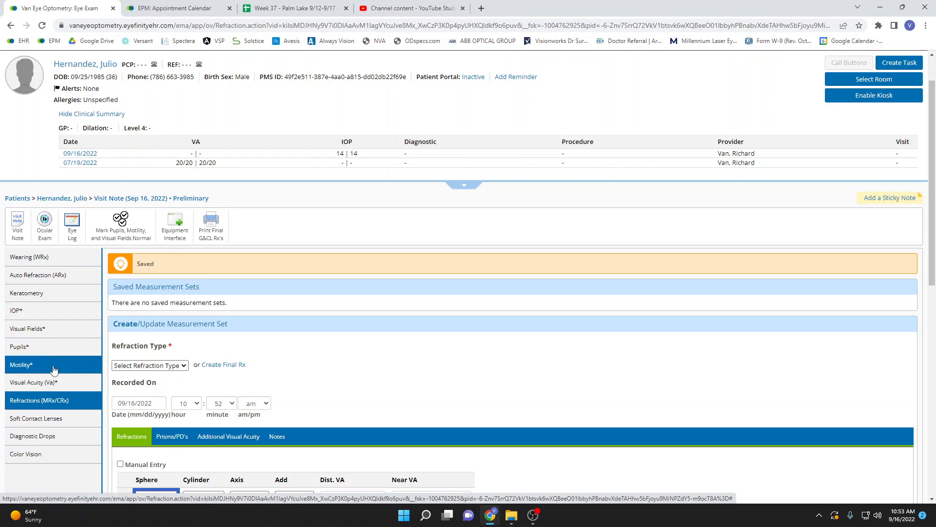
{"action": "left_click", "coordinate": [54, 330]}
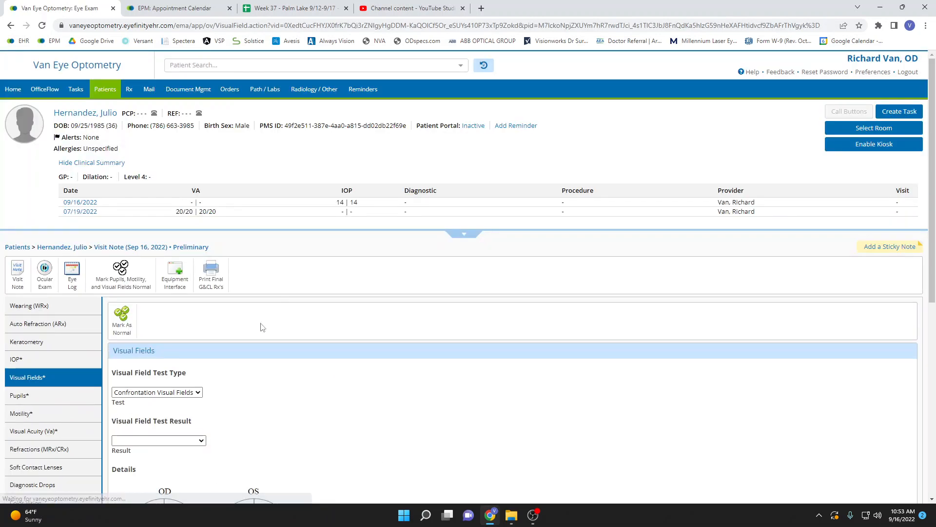
{"action": "scroll", "coordinate": [259, 328], "scroll_direction": "down", "scroll_amount": 3}
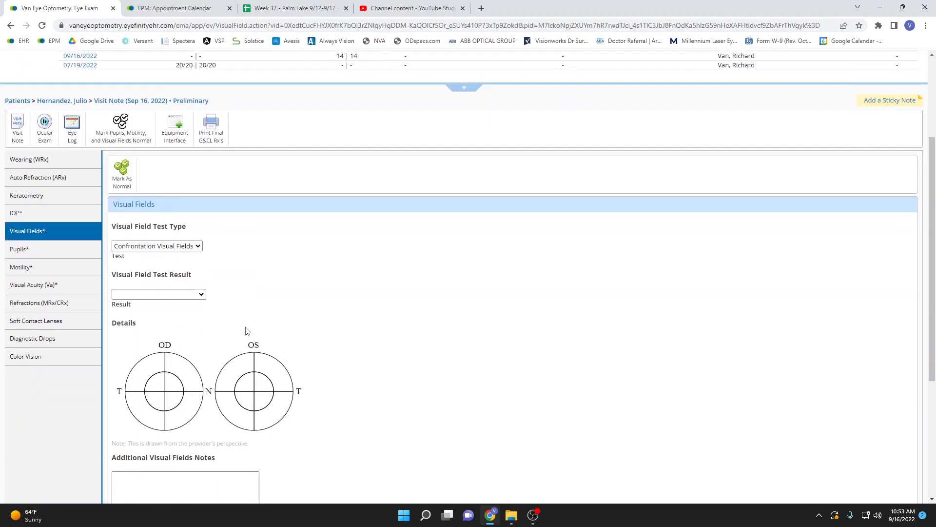
{"action": "left_click", "coordinate": [188, 370]}
{"action": "scroll", "coordinate": [229, 376], "scroll_direction": "down", "scroll_amount": 4}
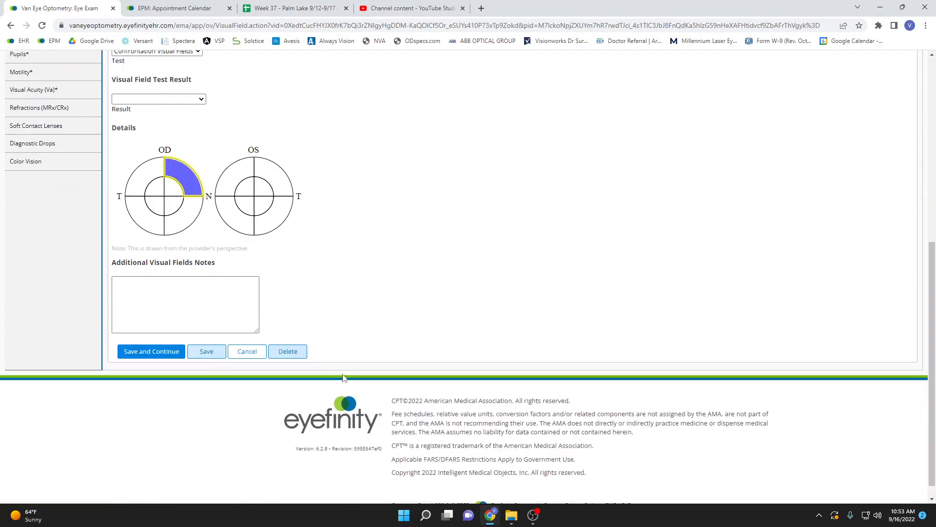
{"action": "left_click", "coordinate": [156, 352]}
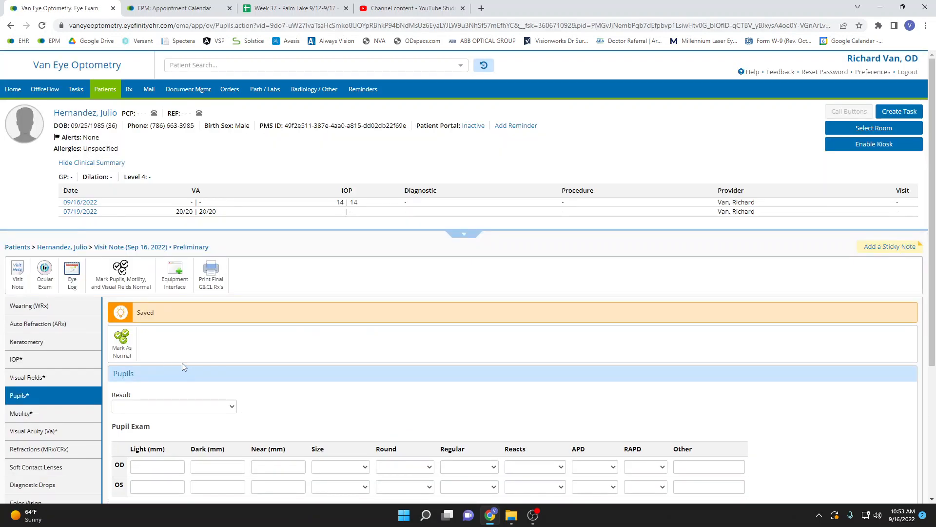
Mark pupils, motility and visual fields all as normal.
{"action": "left_click", "coordinate": [129, 279]}
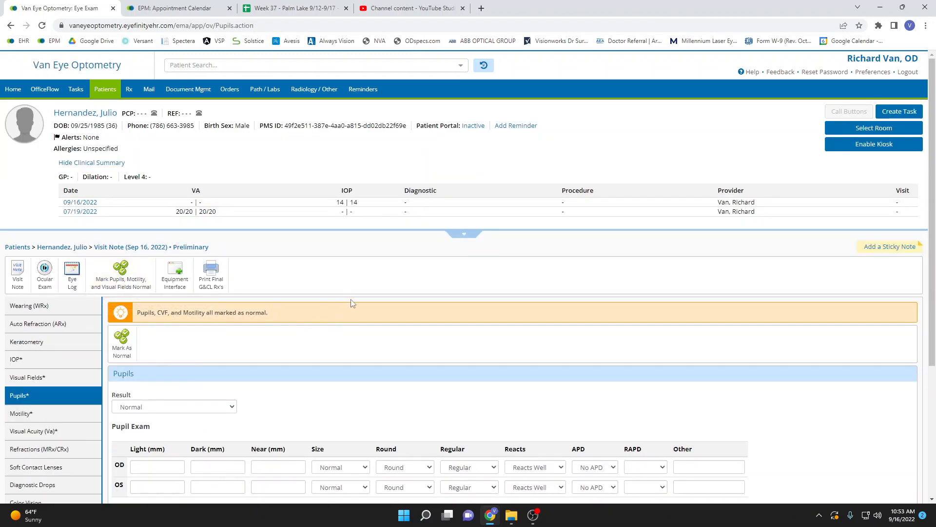
{"action": "scroll", "coordinate": [327, 310], "scroll_direction": "down", "scroll_amount": 3}
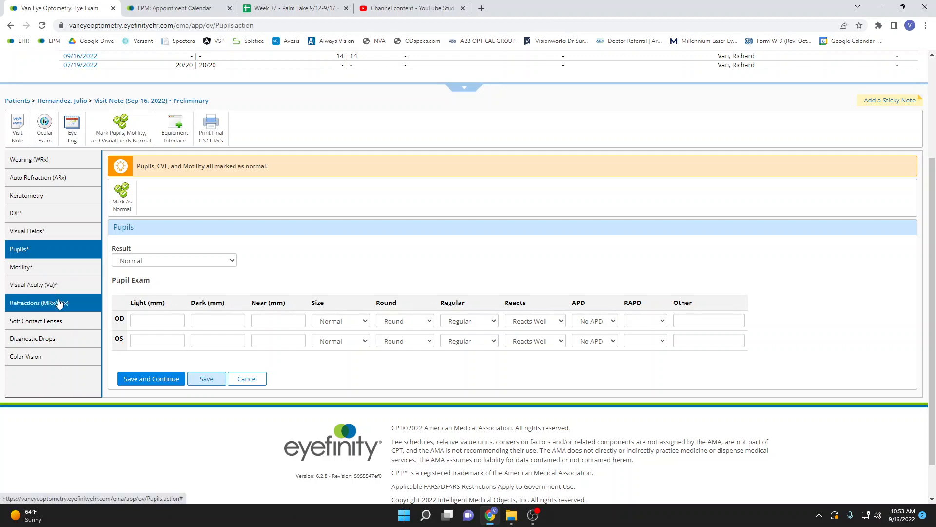
Start a refraction measurement set with the refraction type Manifest Refraction.
{"action": "left_click", "coordinate": [66, 308]}
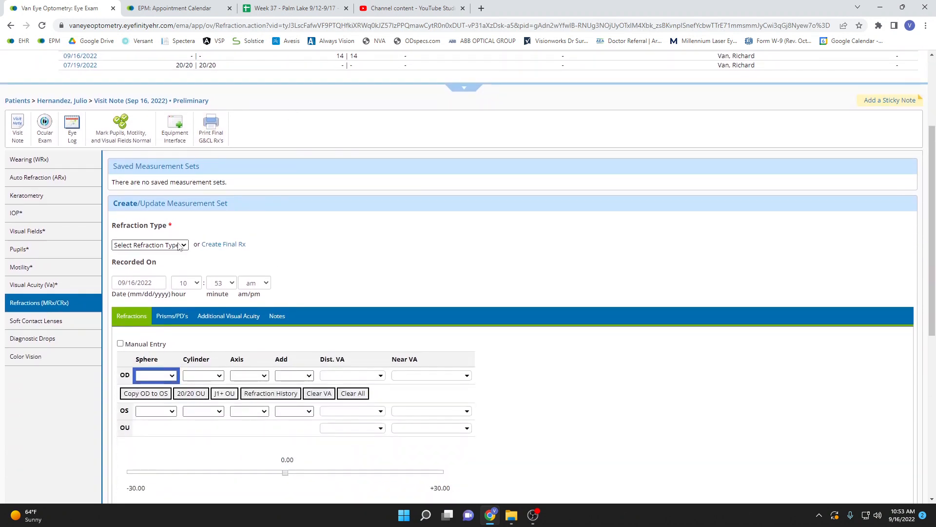
{"action": "left_click", "coordinate": [178, 244]}
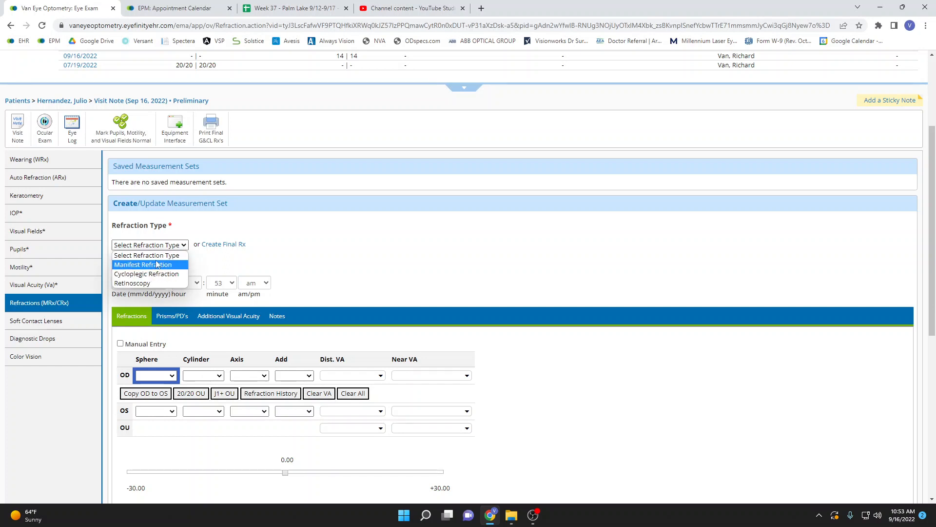
{"action": "left_click", "coordinate": [164, 266]}
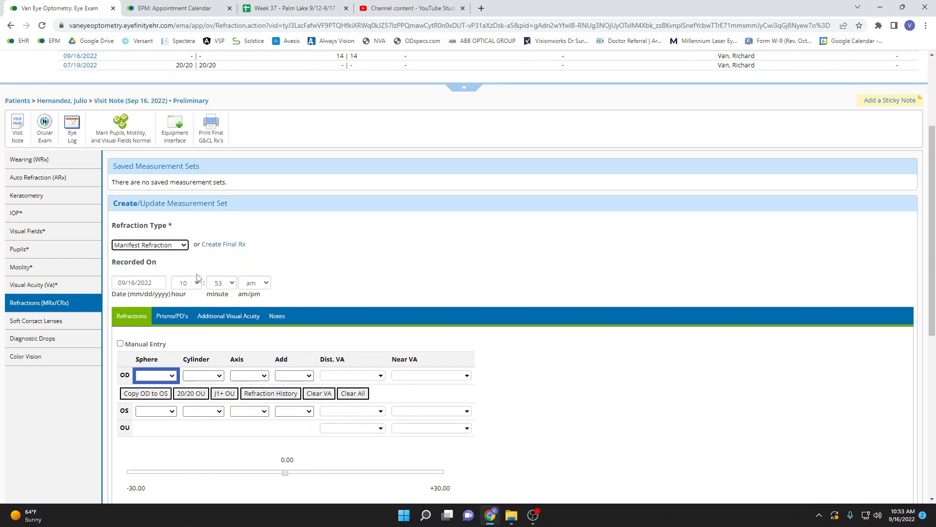
{"action": "scroll", "coordinate": [322, 225], "scroll_direction": "down", "scroll_amount": 2}
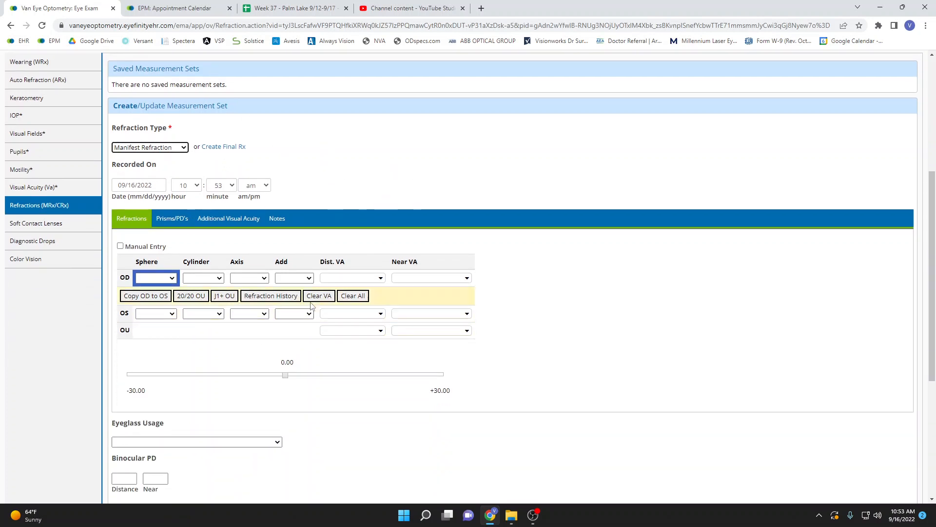
{"action": "left_click", "coordinate": [175, 283]}
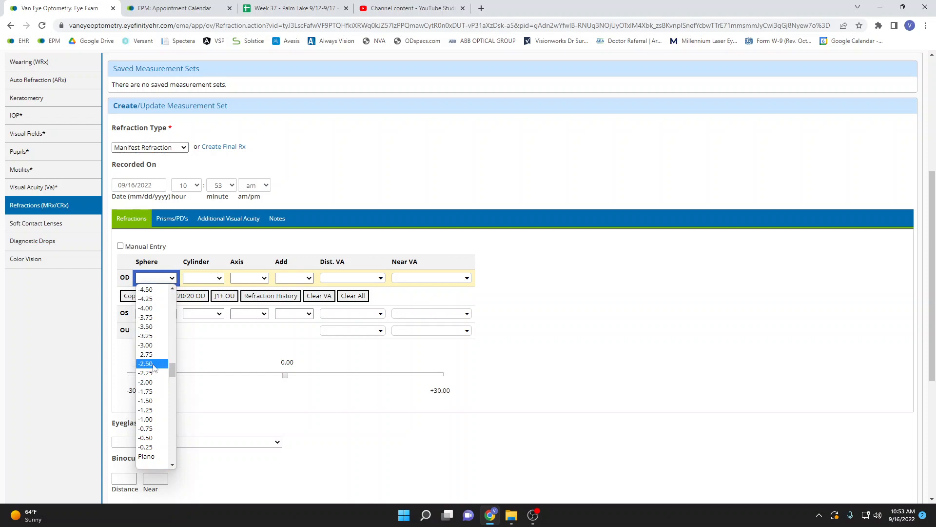
{"action": "left_click", "coordinate": [148, 456]}
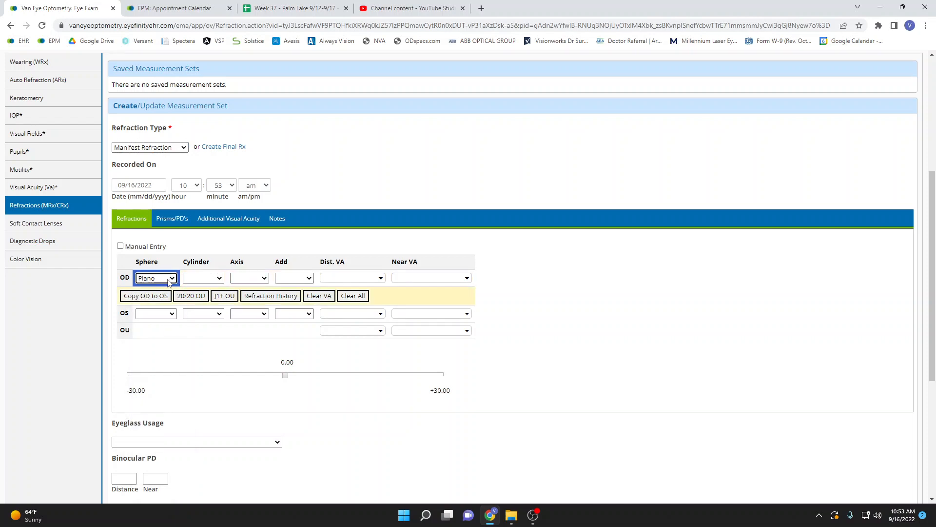
{"action": "left_click", "coordinate": [120, 246]}
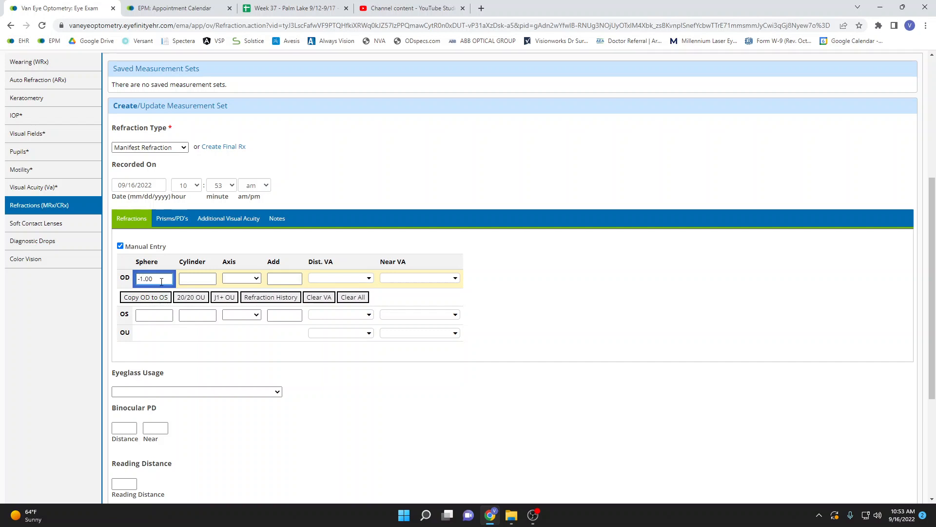
{"action": "left_click", "coordinate": [121, 246]}
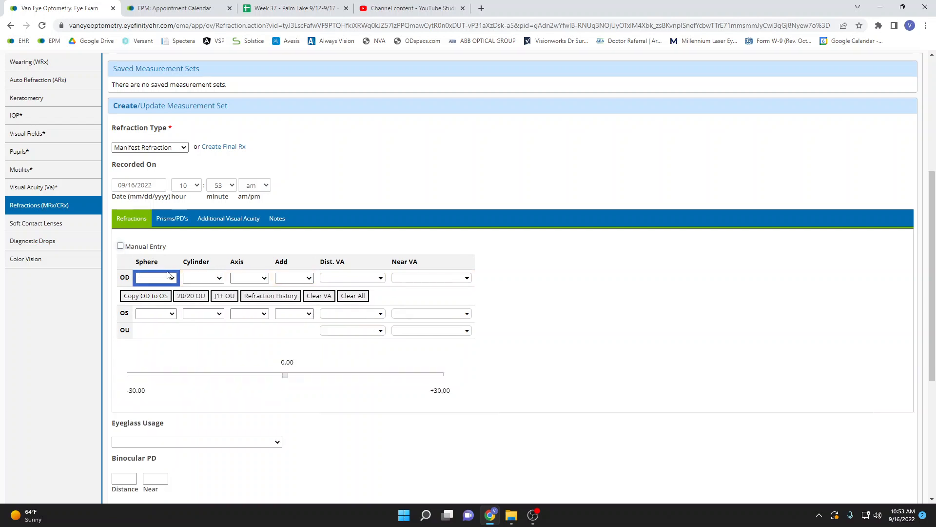
Set the right eye's manifest refraction to sphere Plano, cylinder -0.50 and axis 005.
{"action": "left_click", "coordinate": [155, 278]}
{"action": "left_click", "coordinate": [155, 463]}
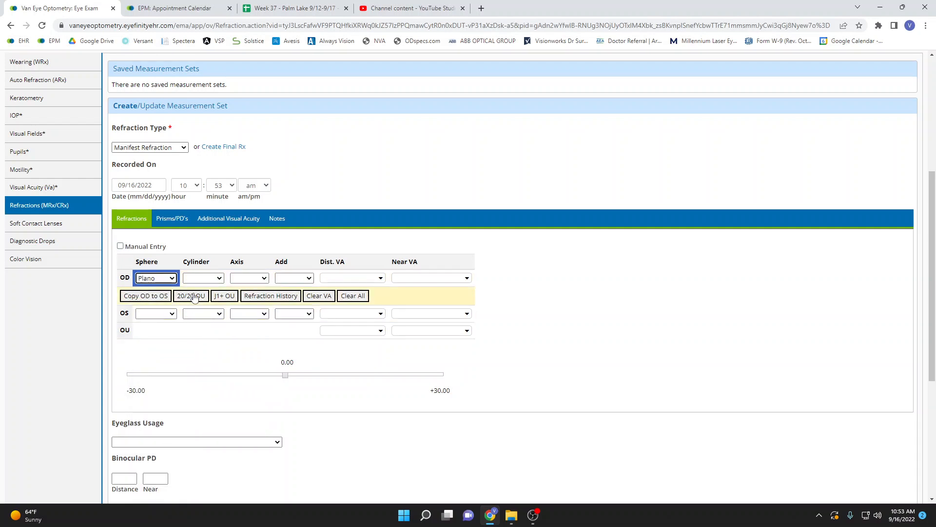
{"action": "left_click", "coordinate": [203, 278]}
{"action": "left_click", "coordinate": [200, 439]}
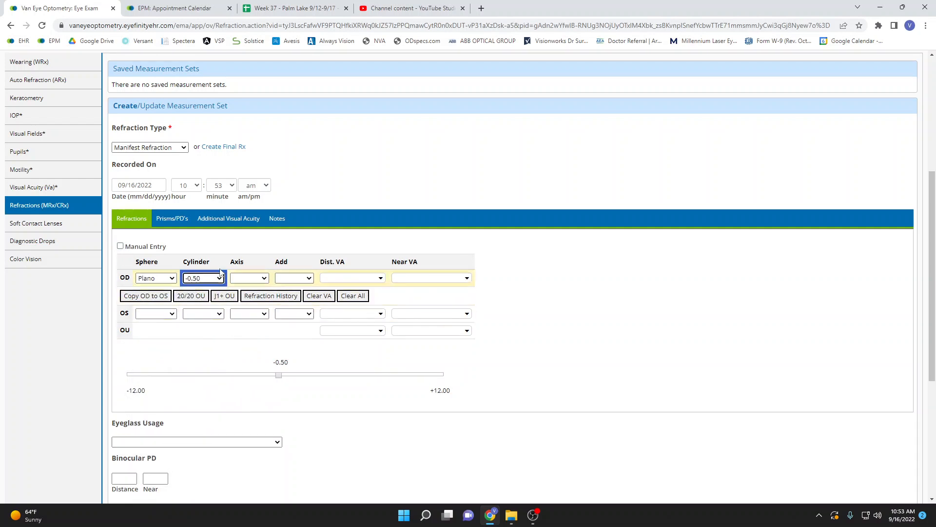
{"action": "left_click", "coordinate": [251, 277]}
{"action": "left_click", "coordinate": [253, 346]}
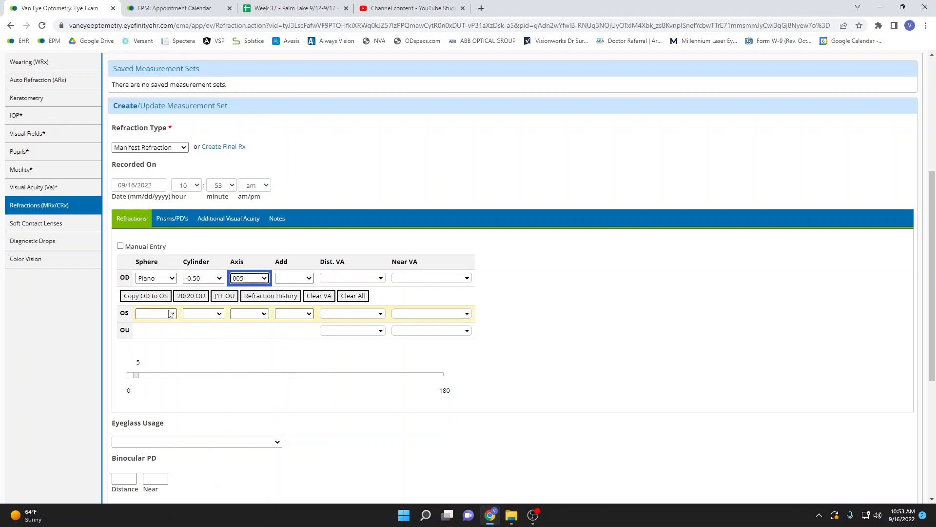
Set the left eye's manifest refraction to sphere Plano, cylinder -1.00 and axis 010.
{"action": "left_click", "coordinate": [155, 314]}
{"action": "left_click", "coordinate": [151, 294]}
{"action": "left_click", "coordinate": [207, 318]}
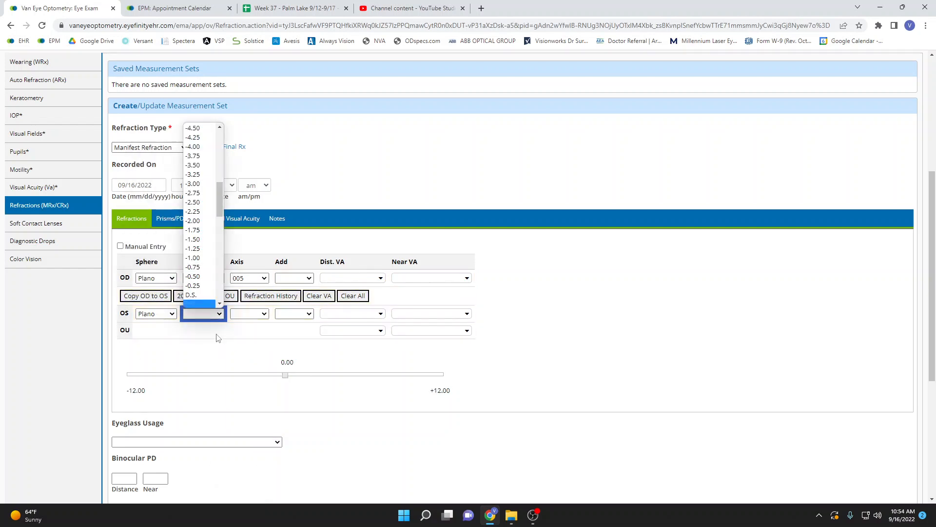
{"action": "left_click", "coordinate": [208, 261]}
{"action": "left_click", "coordinate": [252, 317]}
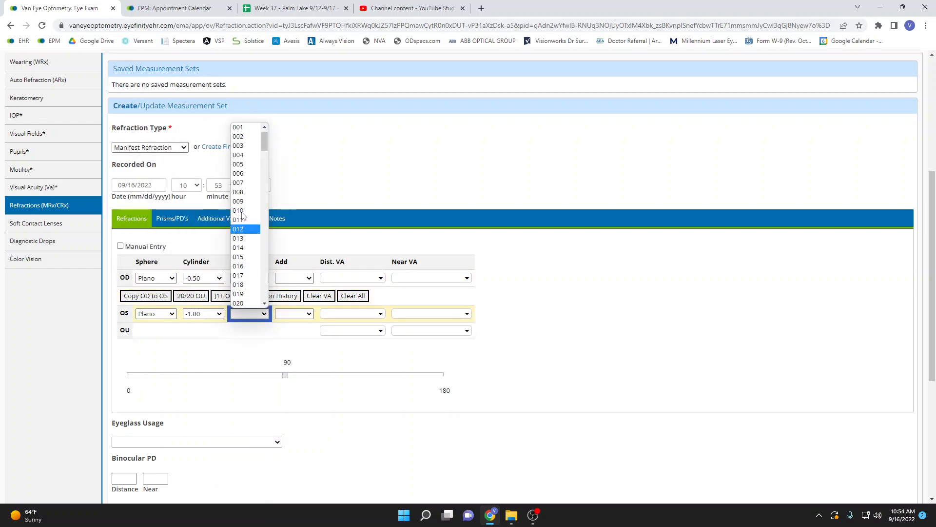
{"action": "left_click", "coordinate": [244, 214]}
Fill the distance acuities with 20/20 and the near acuities with J1+ for both eyes using the OU presets.
{"action": "scroll", "coordinate": [296, 385], "scroll_direction": "down", "scroll_amount": 1}
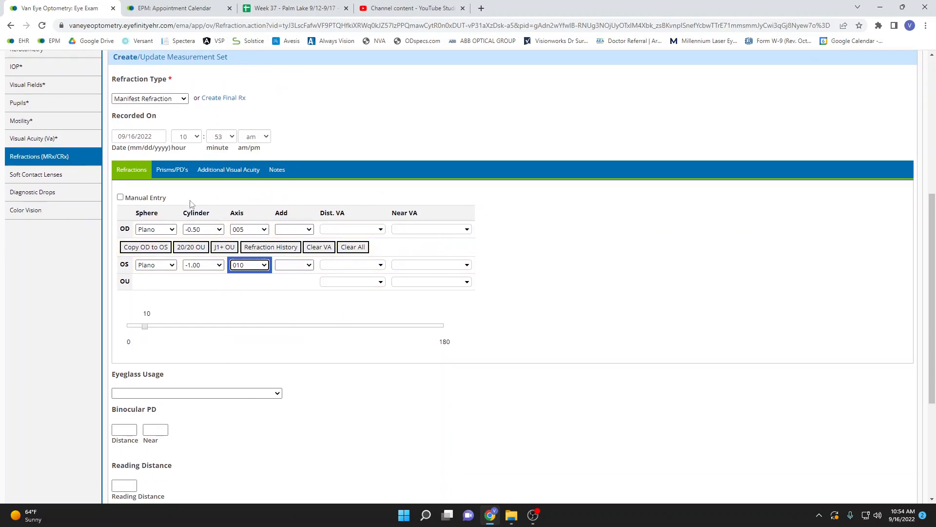
{"action": "left_click", "coordinate": [195, 252]}
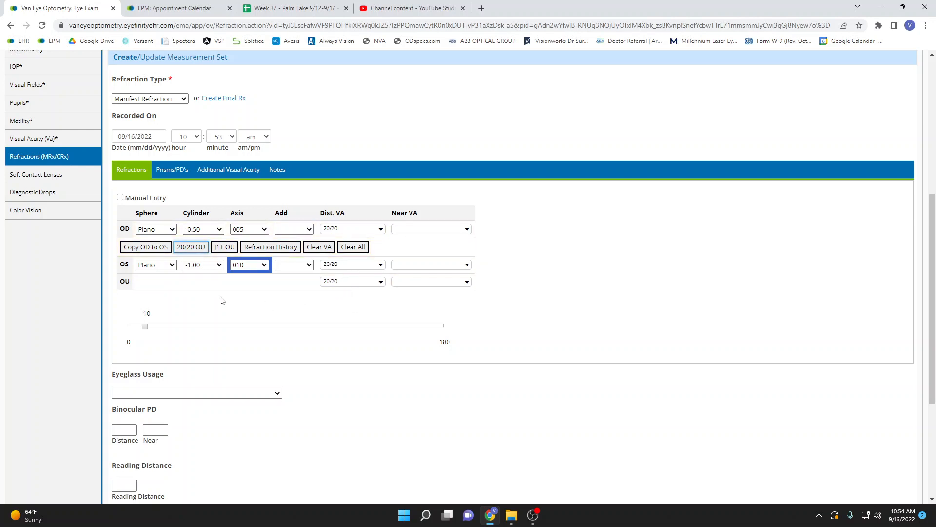
{"action": "left_click", "coordinate": [232, 249]}
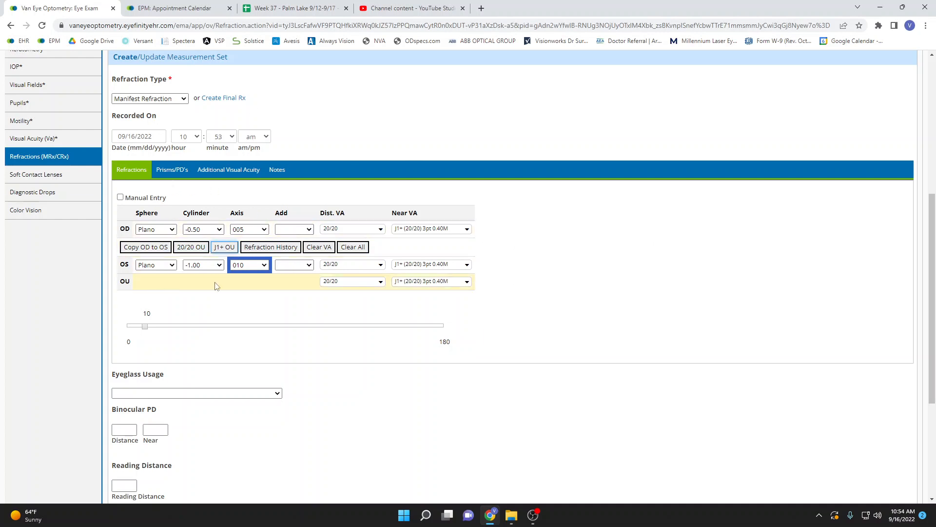
Copy the right eye's refraction to the left eye and change the left cylinder to -1.00 and axis to 010.
{"action": "left_click", "coordinate": [152, 247]}
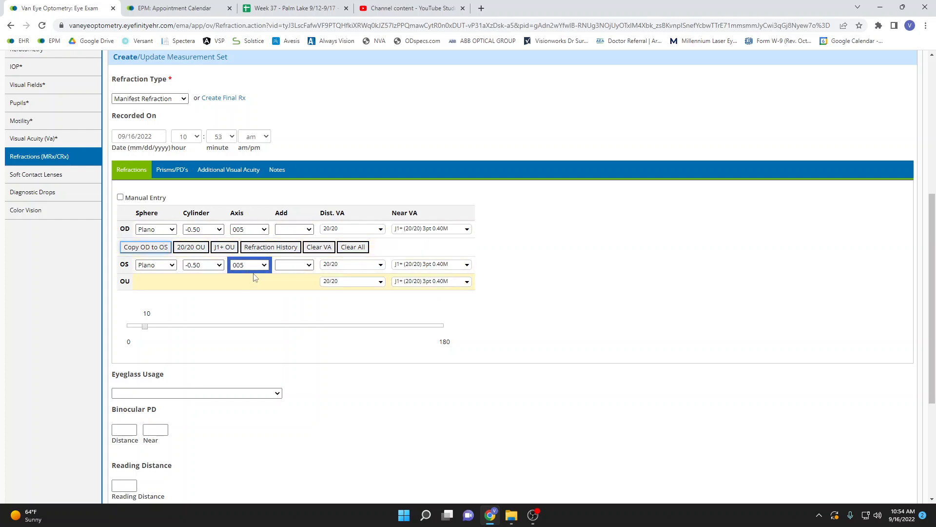
{"action": "left_click", "coordinate": [211, 270]}
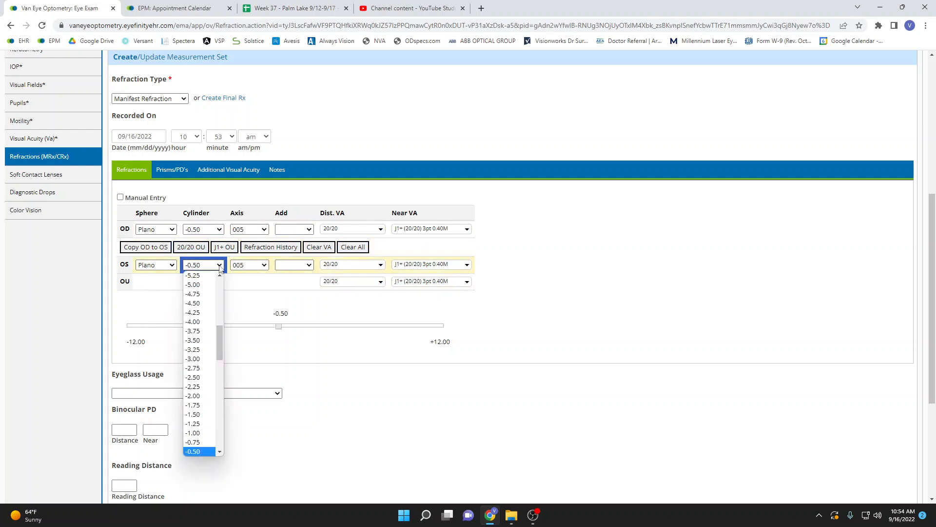
{"action": "left_click", "coordinate": [206, 433]}
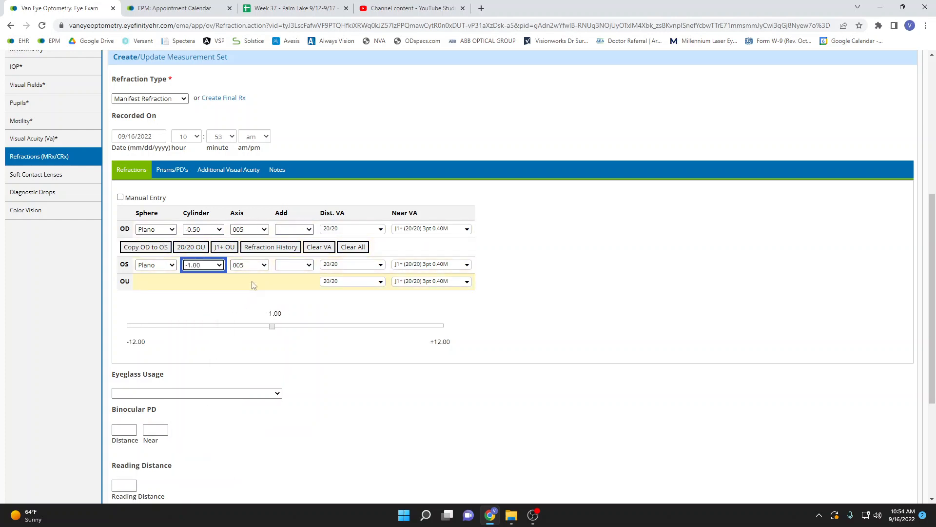
{"action": "left_click", "coordinate": [249, 265]}
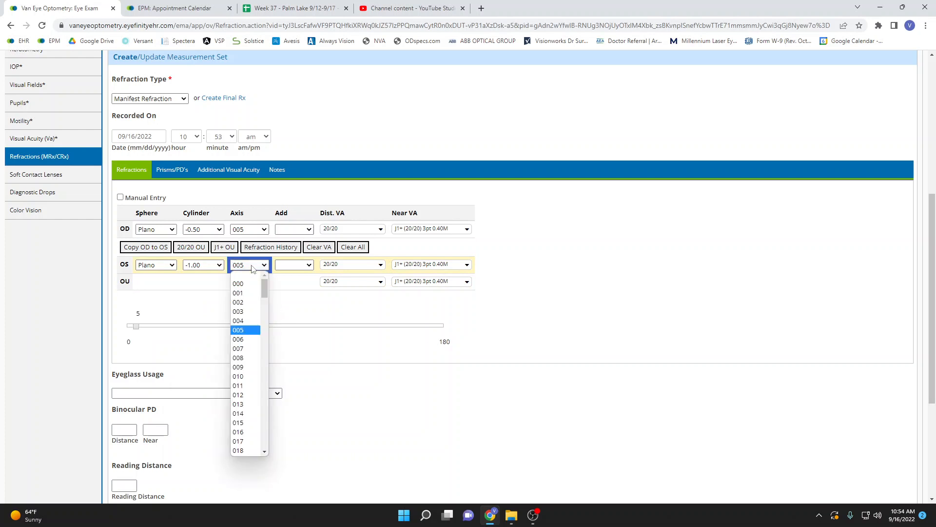
{"action": "left_click", "coordinate": [238, 376]}
Set the eyeglass usage to Full time wear and the distance binocular PD to 61.0, and save the measurement set.
{"action": "scroll", "coordinate": [234, 378], "scroll_direction": "down", "scroll_amount": 2}
{"action": "left_click", "coordinate": [212, 299]}
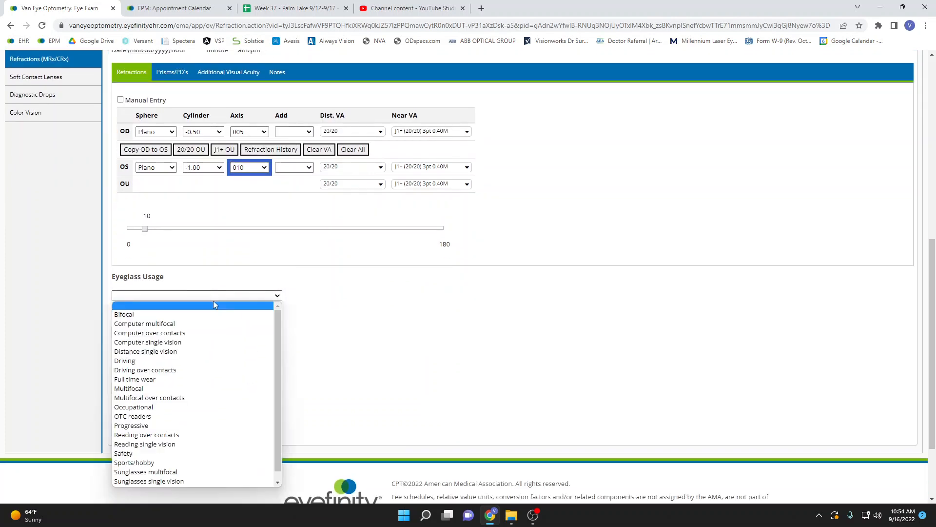
{"action": "left_click", "coordinate": [177, 379]}
{"action": "left_click", "coordinate": [137, 329]}
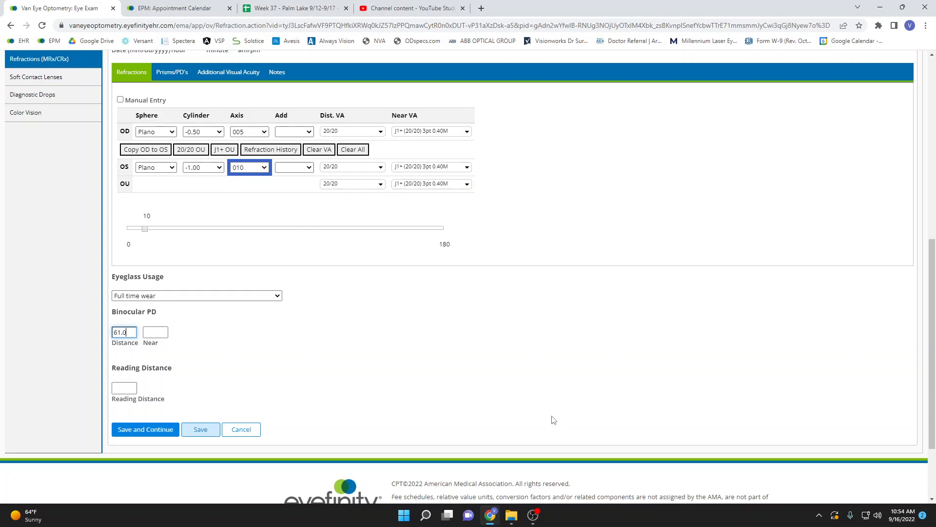
{"action": "left_click", "coordinate": [199, 432]}
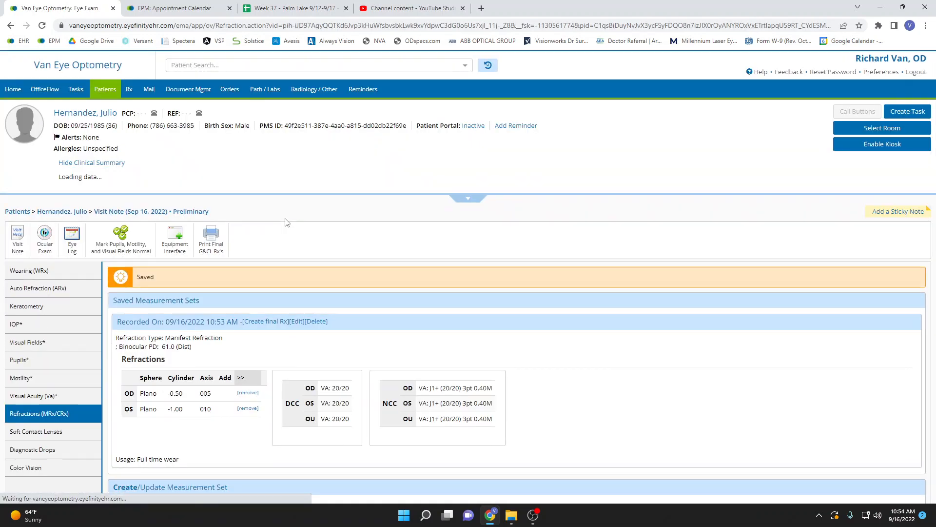
Create a final glasses prescription from the saved manifest refraction and open its additional details.
{"action": "scroll", "coordinate": [600, 317], "scroll_direction": "down", "scroll_amount": 3}
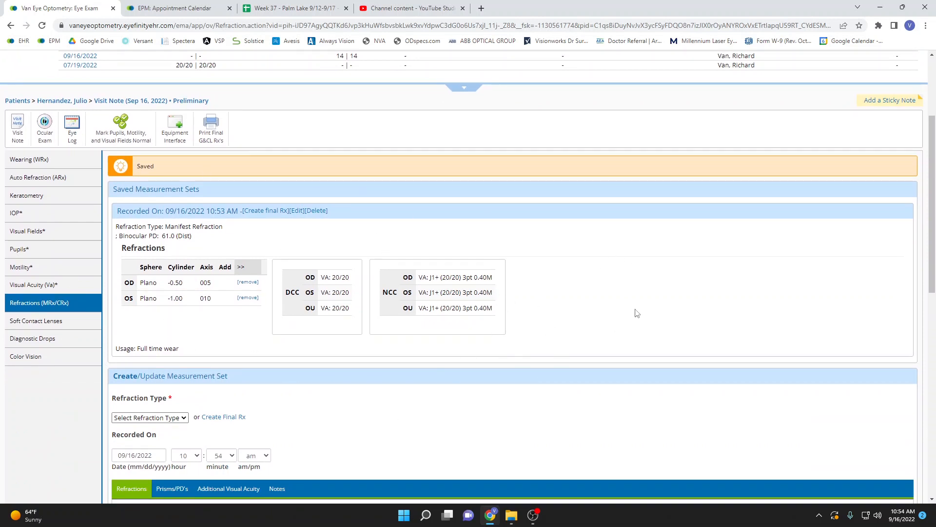
{"action": "left_click", "coordinate": [261, 212]}
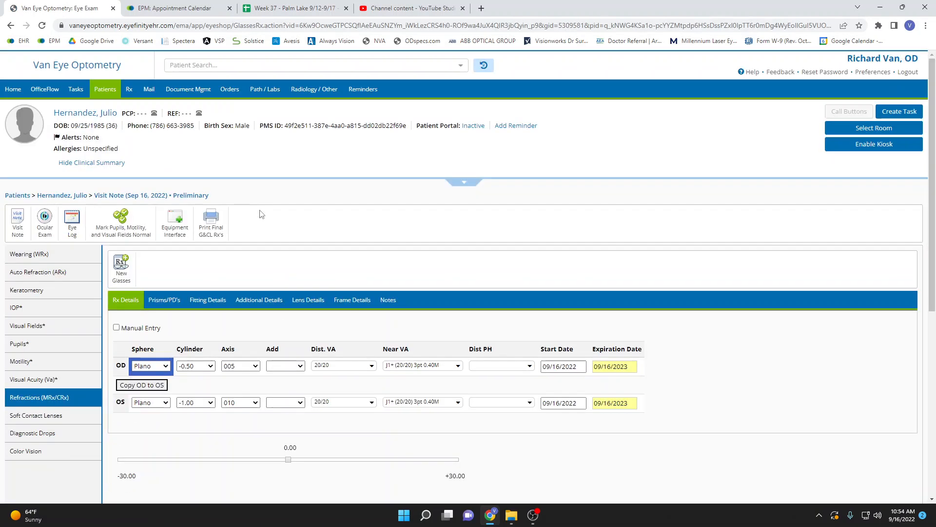
{"action": "scroll", "coordinate": [669, 457], "scroll_direction": "down", "scroll_amount": 3}
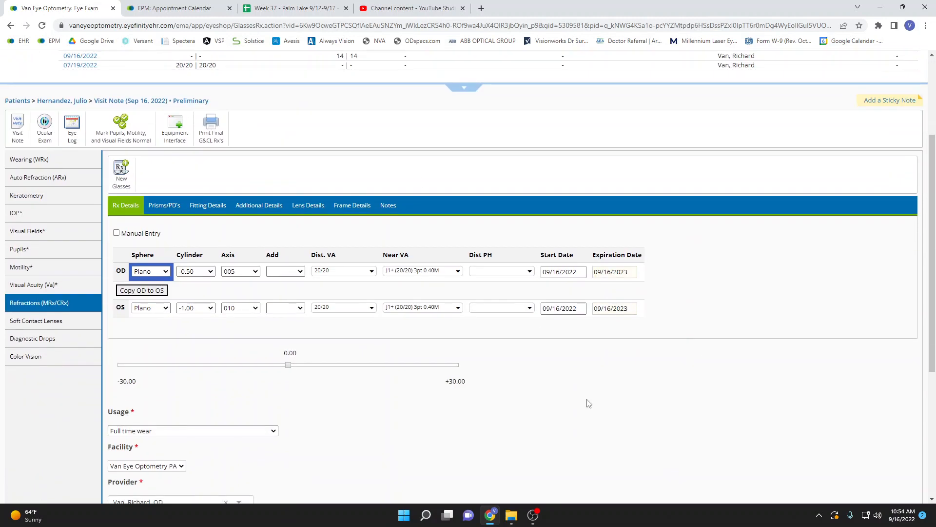
{"action": "left_click", "coordinate": [259, 205]}
{"action": "scroll", "coordinate": [306, 166], "scroll_direction": "down", "scroll_amount": 3}
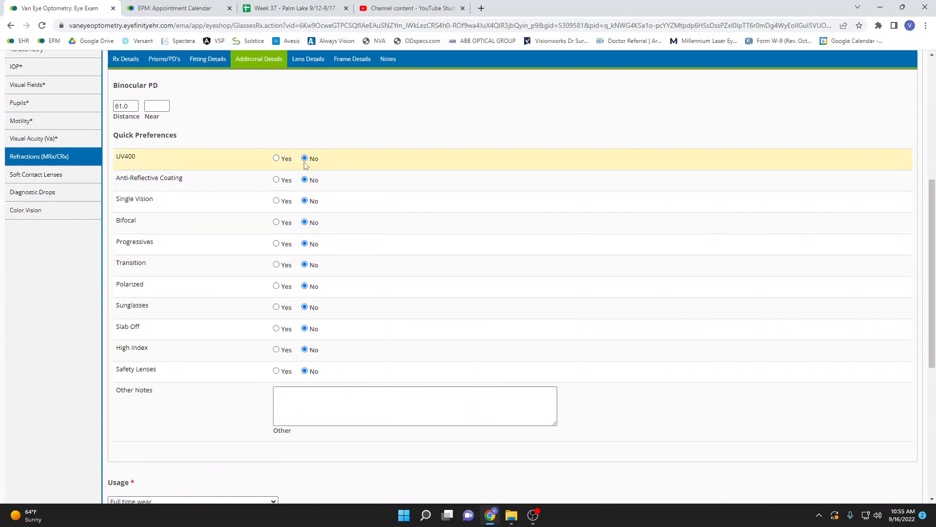
Set UV400, Anti-Reflective Coating and Single Vision to Yes, add the other note "poly blue light" and save the final prescription.
{"action": "left_click", "coordinate": [276, 159]}
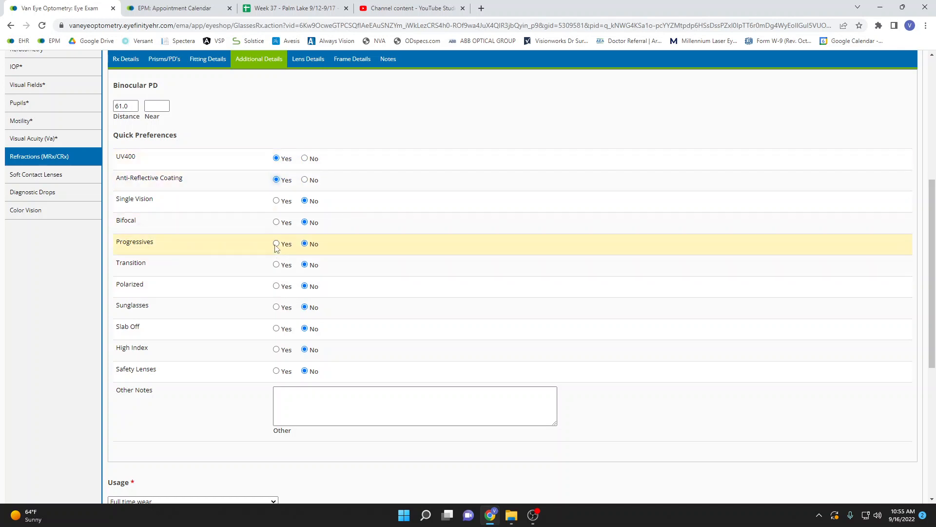
{"action": "left_click", "coordinate": [276, 200]}
{"action": "left_click", "coordinate": [343, 393]}
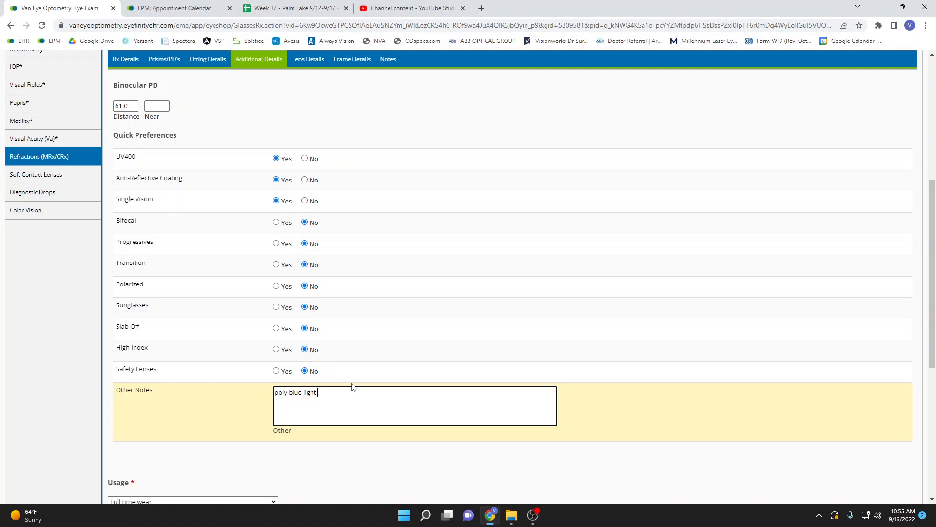
{"action": "scroll", "coordinate": [359, 317], "scroll_direction": "down", "scroll_amount": 5}
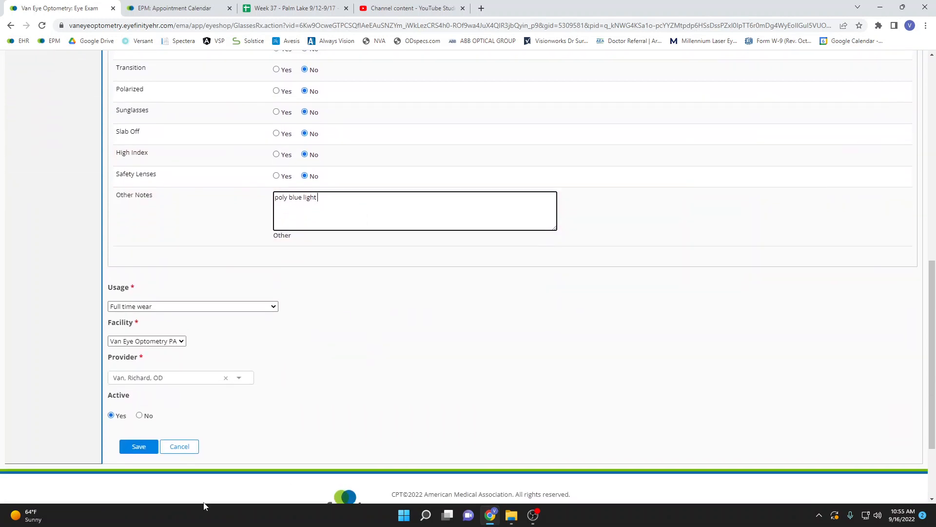
{"action": "left_click", "coordinate": [139, 447]}
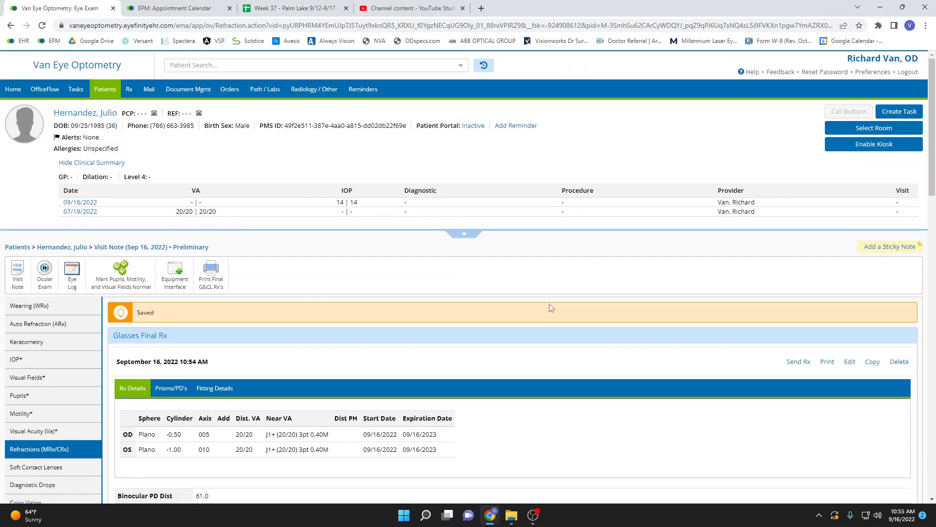
Send the final glasses prescription, generate and view its printable PDF, and return to the exam's refractions.
{"action": "scroll", "coordinate": [236, 132], "scroll_direction": "down", "scroll_amount": 5}
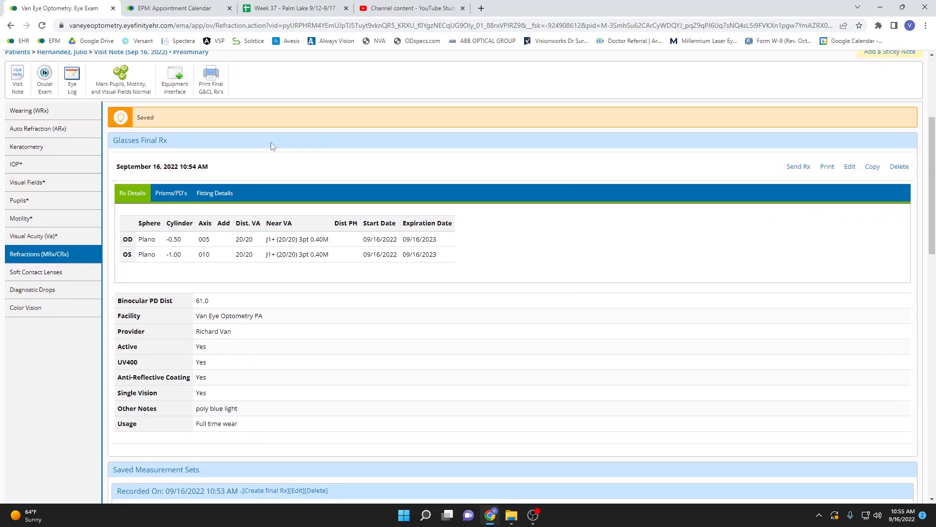
{"action": "left_click", "coordinate": [796, 171]}
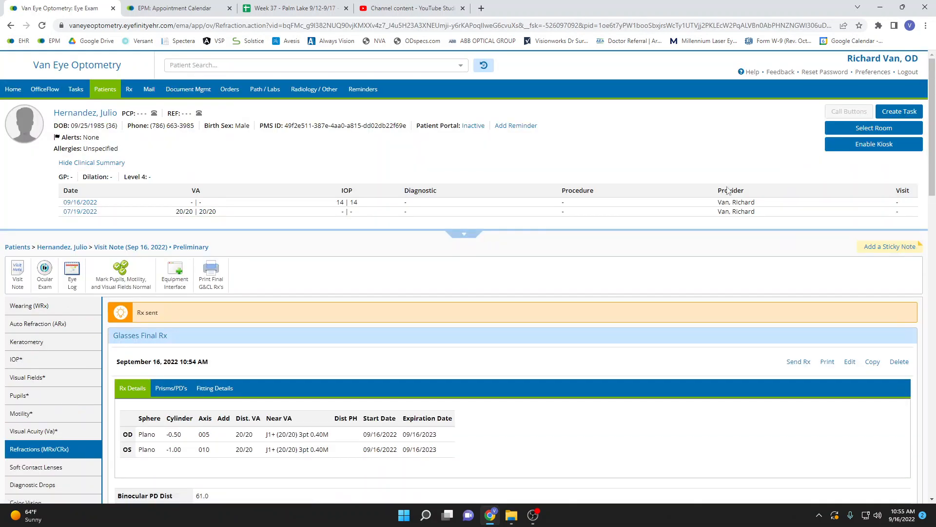
{"action": "scroll", "coordinate": [700, 240], "scroll_direction": "down", "scroll_amount": 2}
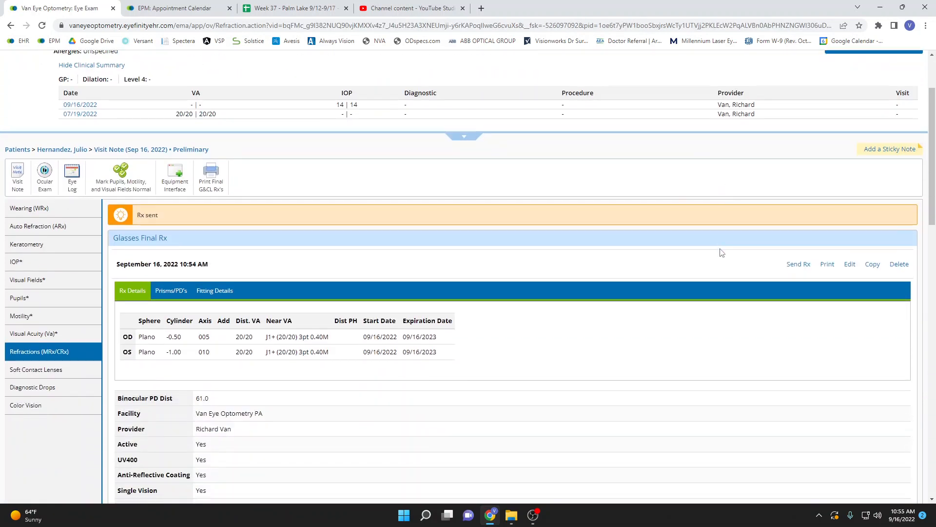
{"action": "left_click", "coordinate": [828, 267]}
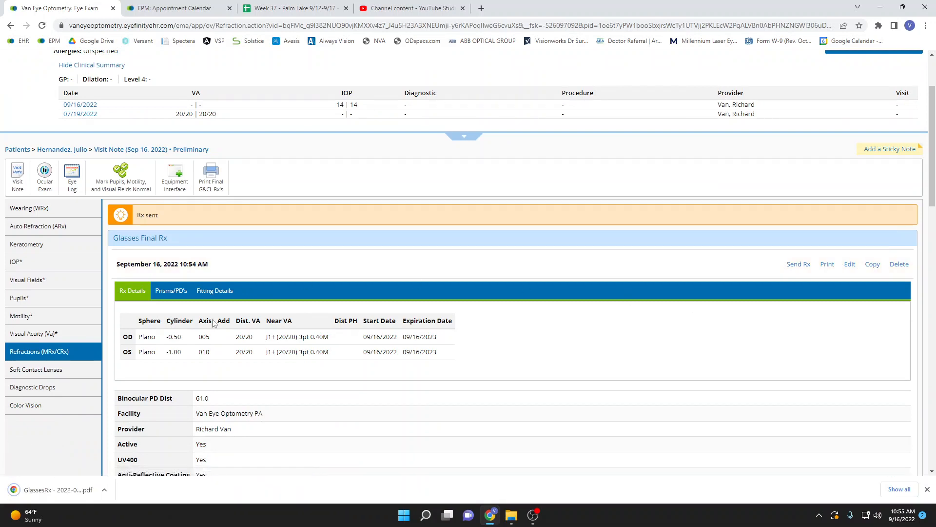
{"action": "left_click", "coordinate": [97, 493]}
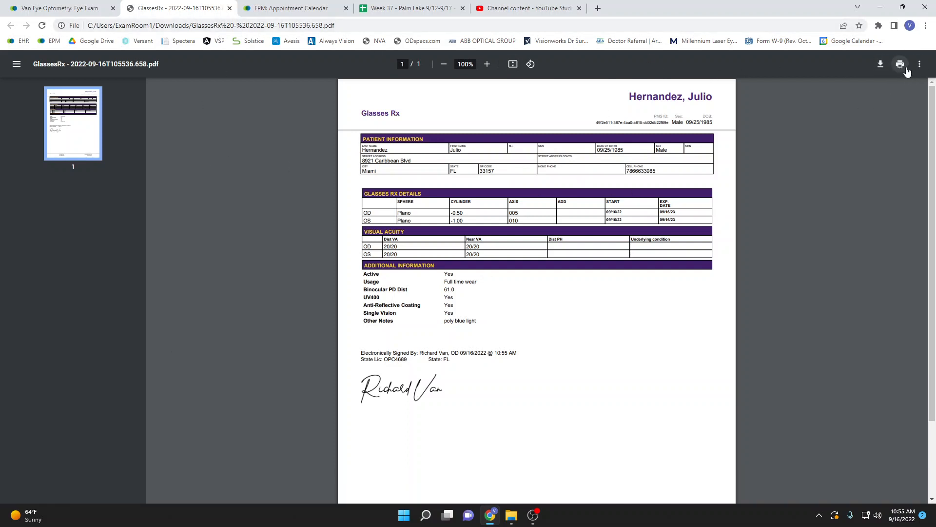
{"action": "left_click", "coordinate": [60, 6]}
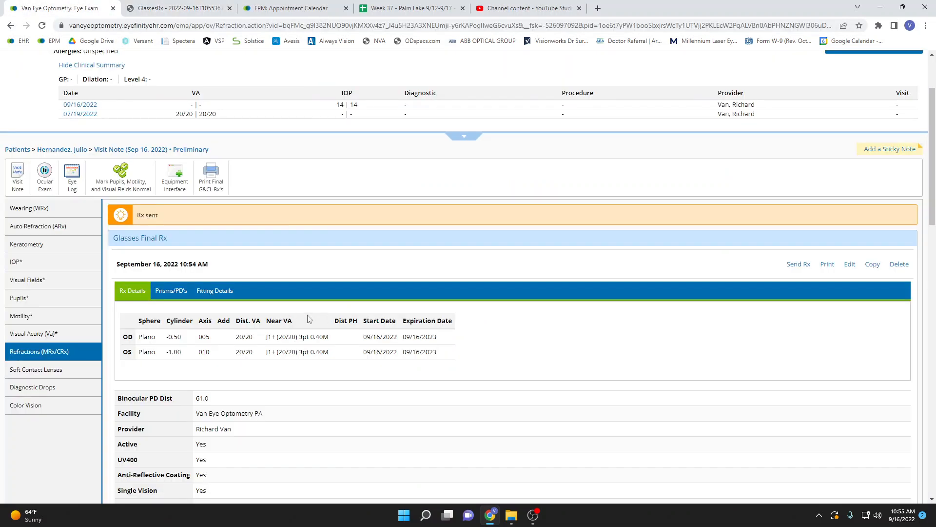
{"action": "scroll", "coordinate": [307, 319], "scroll_direction": "down", "scroll_amount": 2}
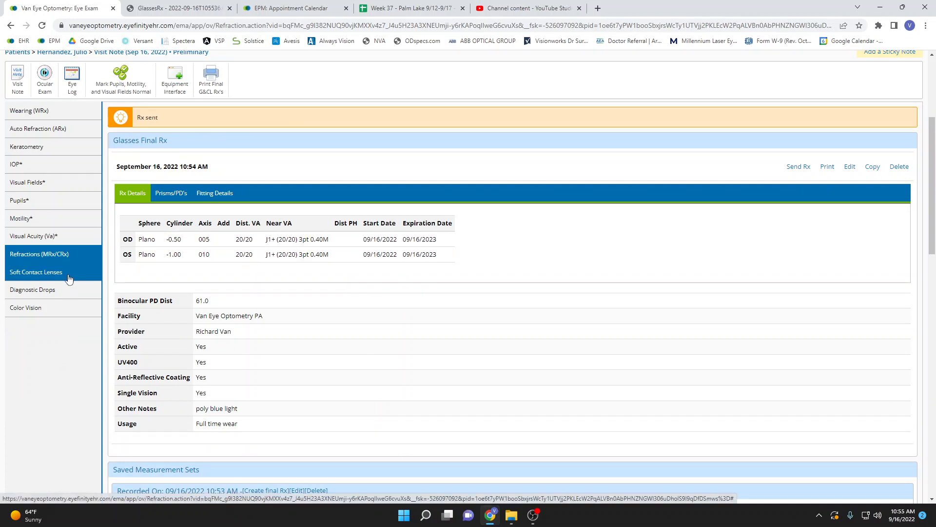
Start a soft contact lens trial with Bausch & Lomb Biotrue ONEday 90pk for OD and copy the product to OS.
{"action": "left_click", "coordinate": [68, 277]}
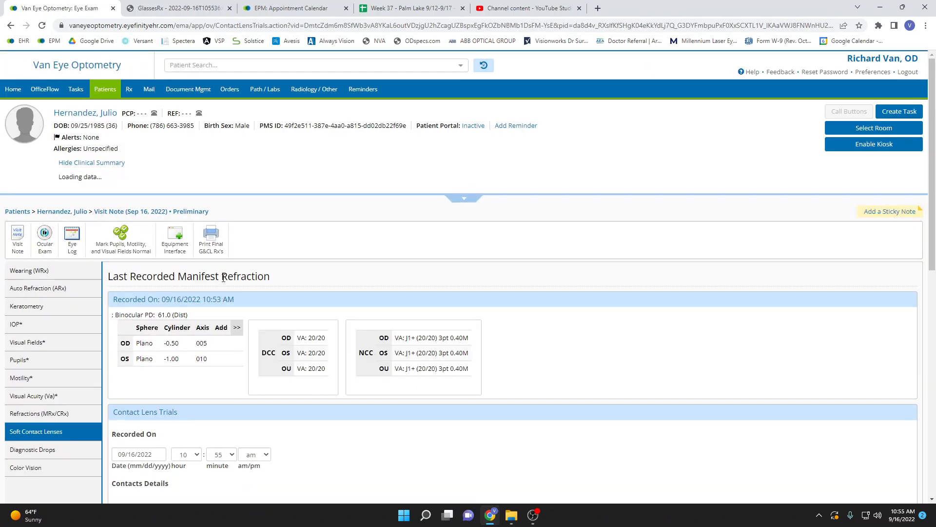
{"action": "scroll", "coordinate": [461, 308], "scroll_direction": "down", "scroll_amount": 2}
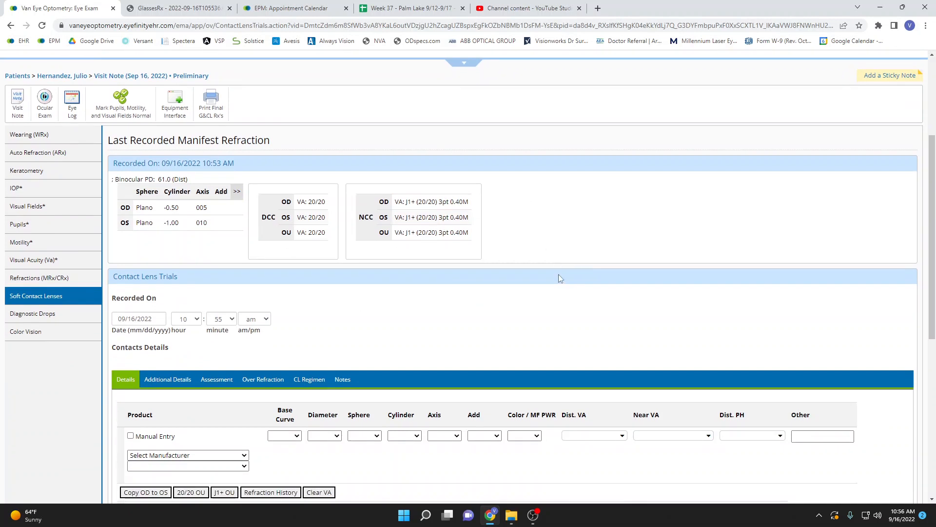
{"action": "scroll", "coordinate": [558, 274], "scroll_direction": "down", "scroll_amount": 2}
{"action": "scroll", "coordinate": [491, 272], "scroll_direction": "down", "scroll_amount": 2}
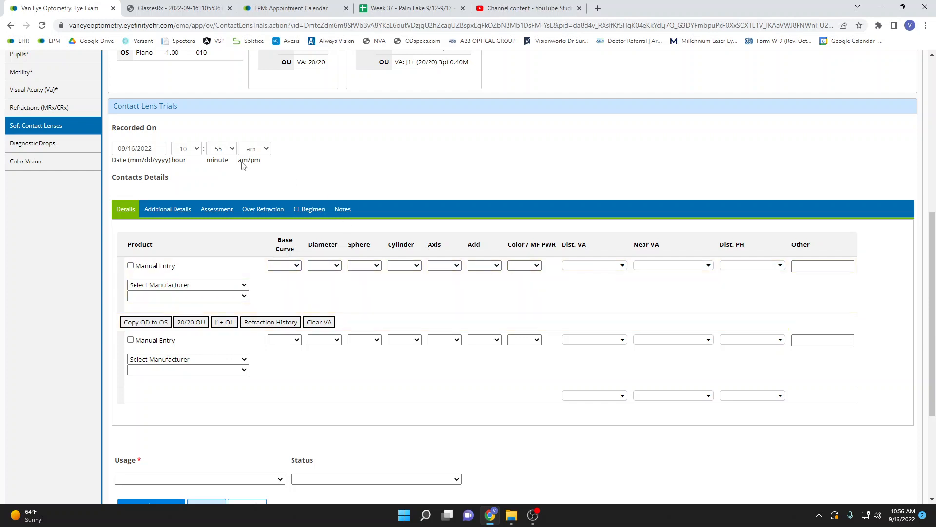
{"action": "left_click", "coordinate": [245, 286]}
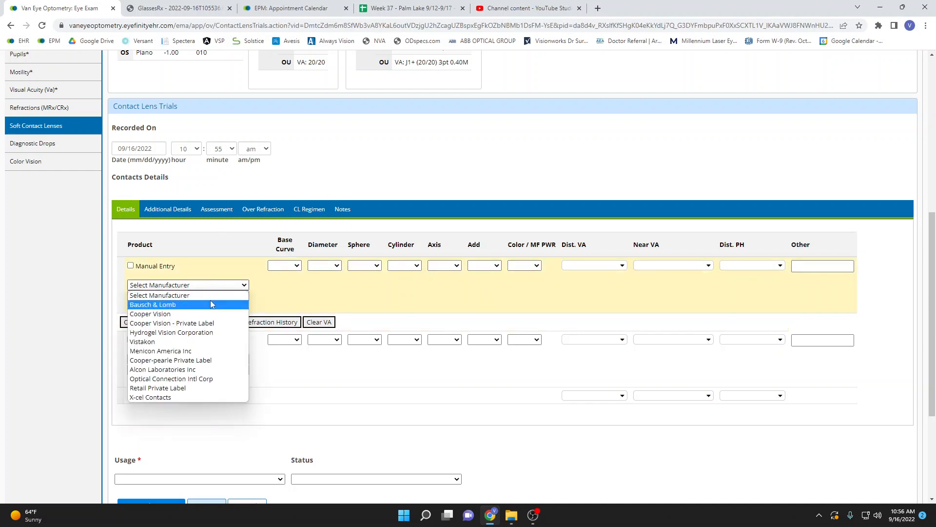
{"action": "left_click", "coordinate": [203, 305]}
{"action": "left_click", "coordinate": [205, 296]}
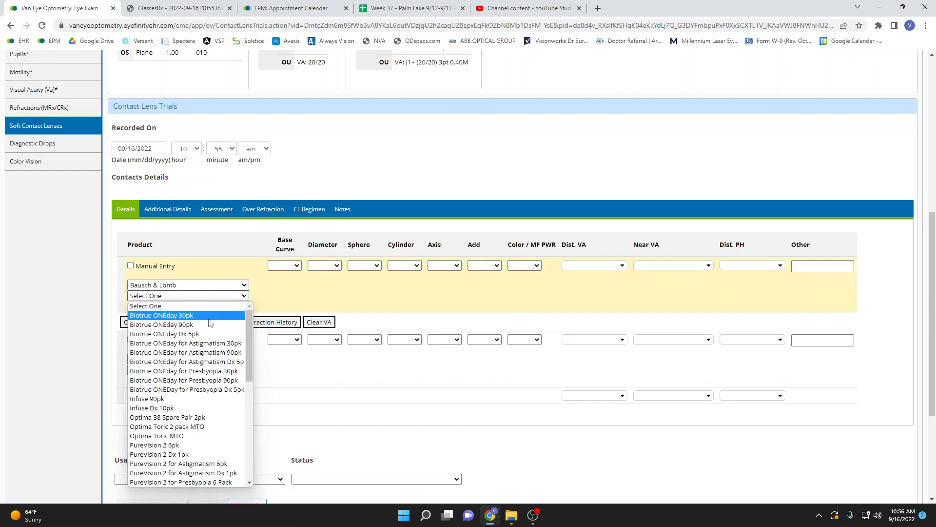
{"action": "left_click", "coordinate": [207, 324]}
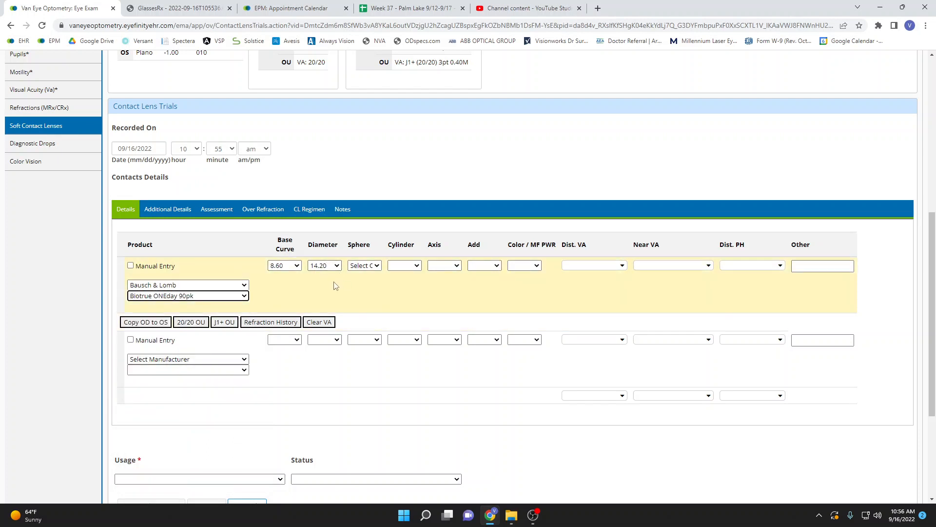
{"action": "left_click", "coordinate": [162, 324]}
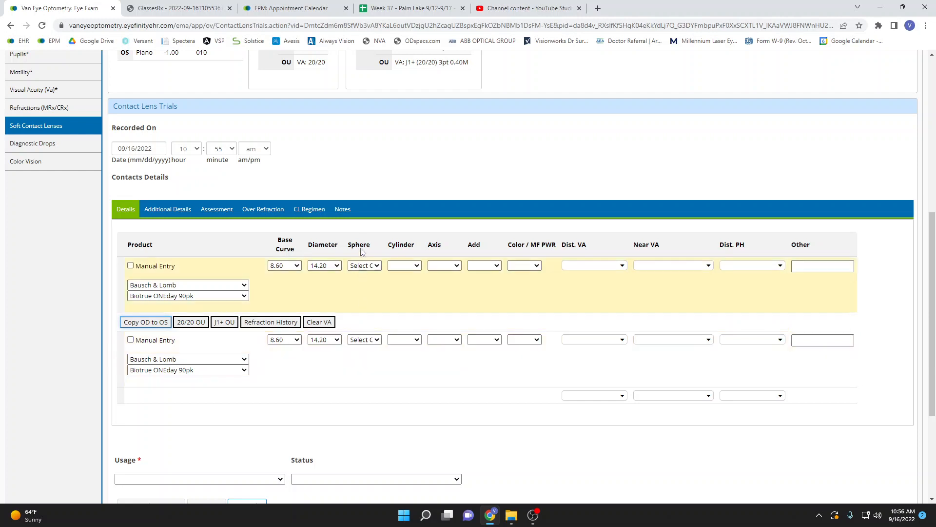
Set the OD trial lens to sphere -1.00 and cylinder D.S., and copy the OD parameters to OS.
{"action": "left_click", "coordinate": [378, 266]}
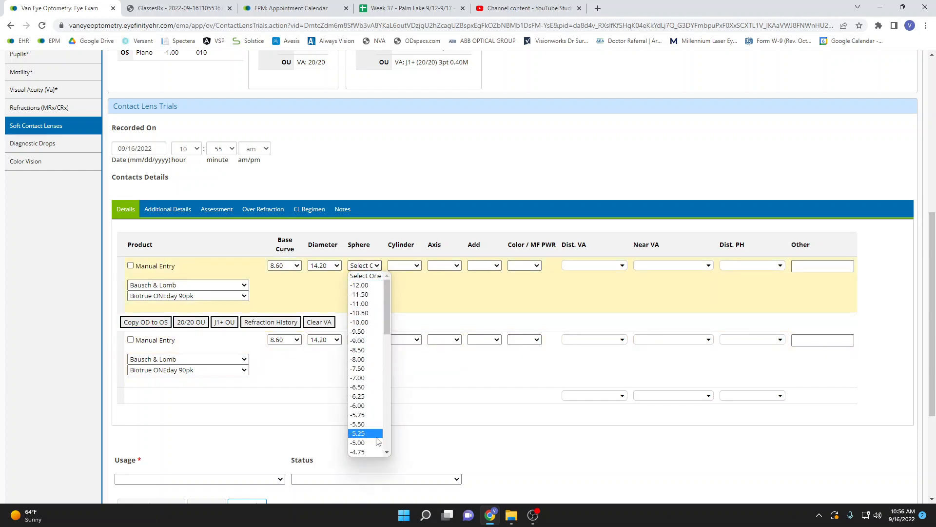
{"action": "scroll", "coordinate": [375, 434], "scroll_direction": "down", "scroll_amount": 10}
{"action": "scroll", "coordinate": [373, 432], "scroll_direction": "up", "scroll_amount": 4}
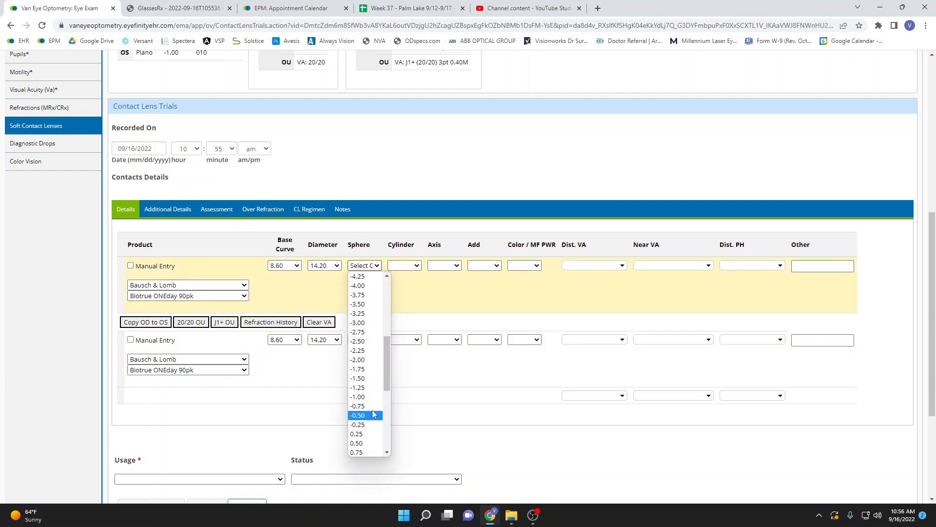
{"action": "left_click", "coordinate": [366, 396]}
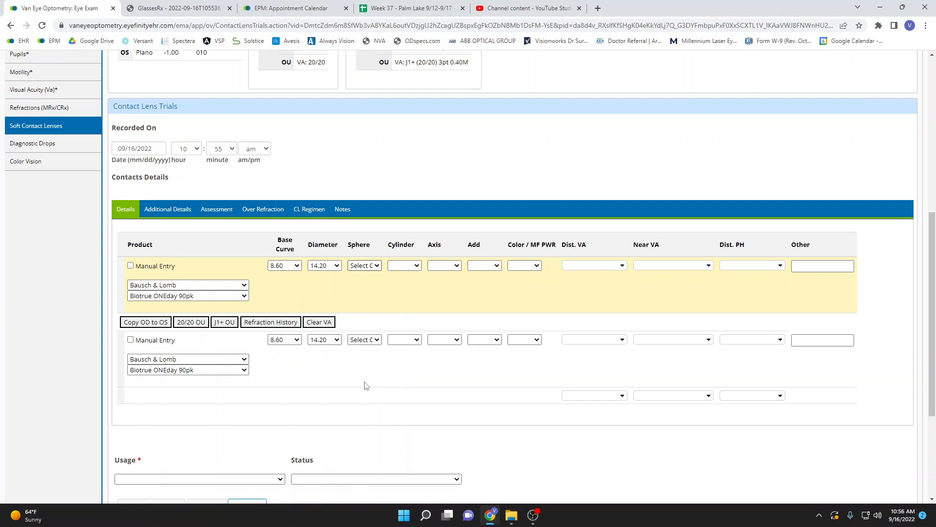
{"action": "left_click", "coordinate": [405, 270]}
{"action": "left_click", "coordinate": [405, 274]}
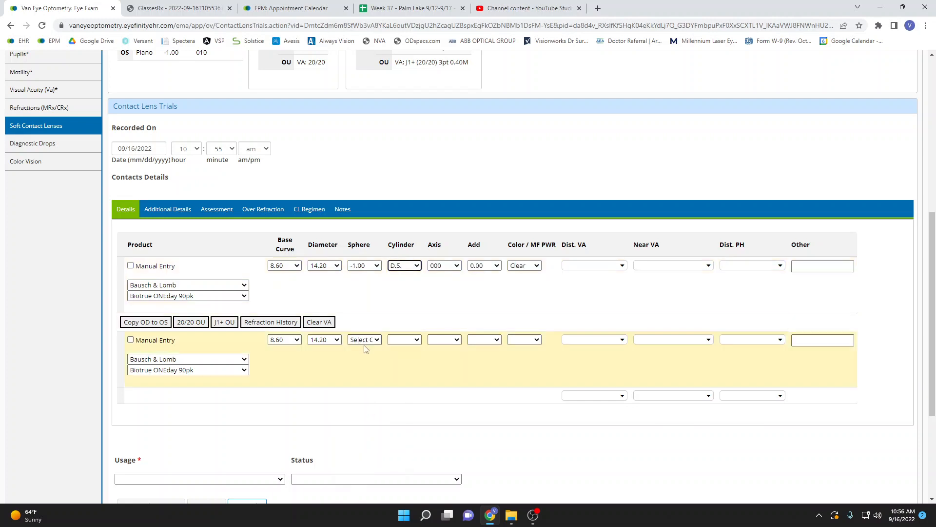
{"action": "left_click", "coordinate": [159, 323]}
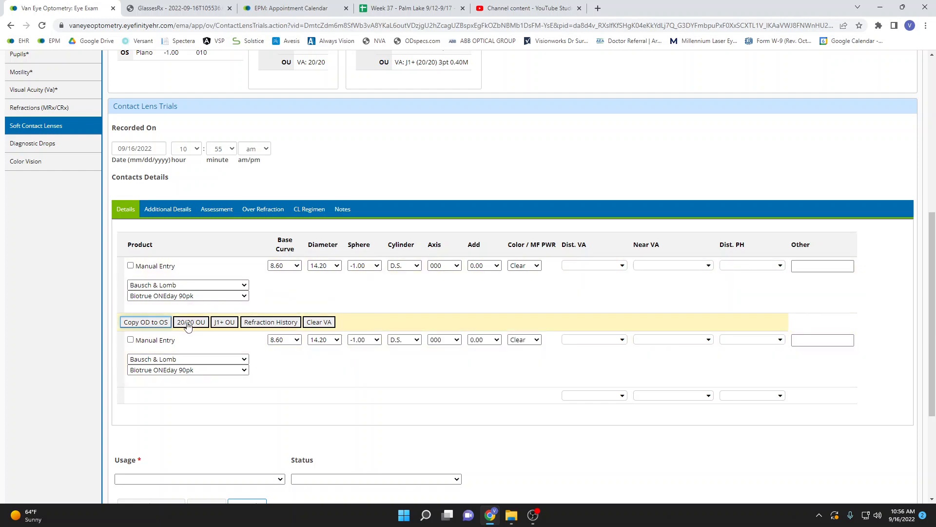
Set the contact lens usage to Distance and the status to Dispensed and Patient Can Confirm Fit, and save the trial.
{"action": "scroll", "coordinate": [510, 370], "scroll_direction": "down", "scroll_amount": 2}
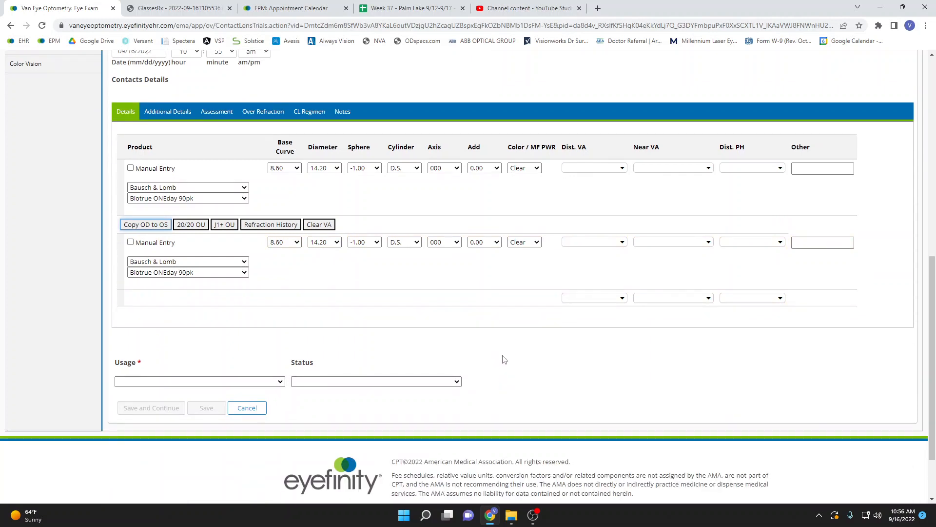
{"action": "left_click", "coordinate": [281, 379]}
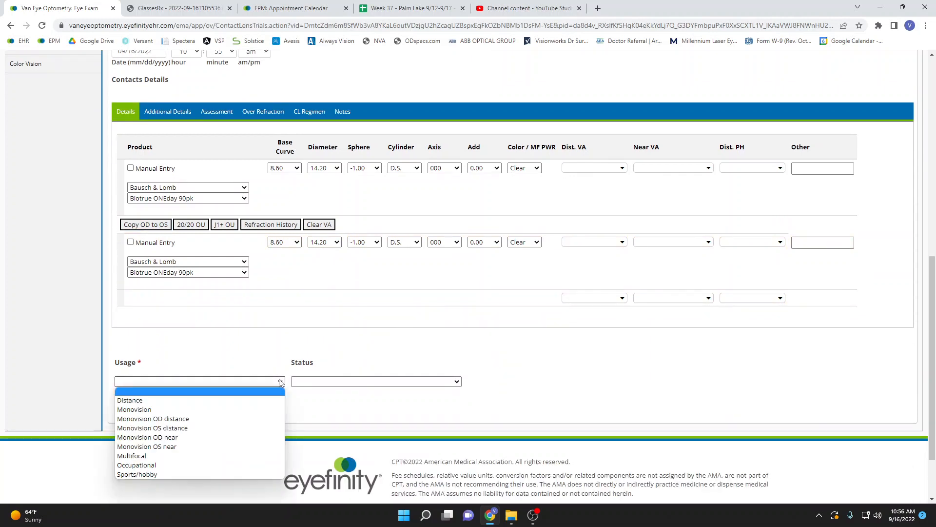
{"action": "left_click", "coordinate": [193, 400]}
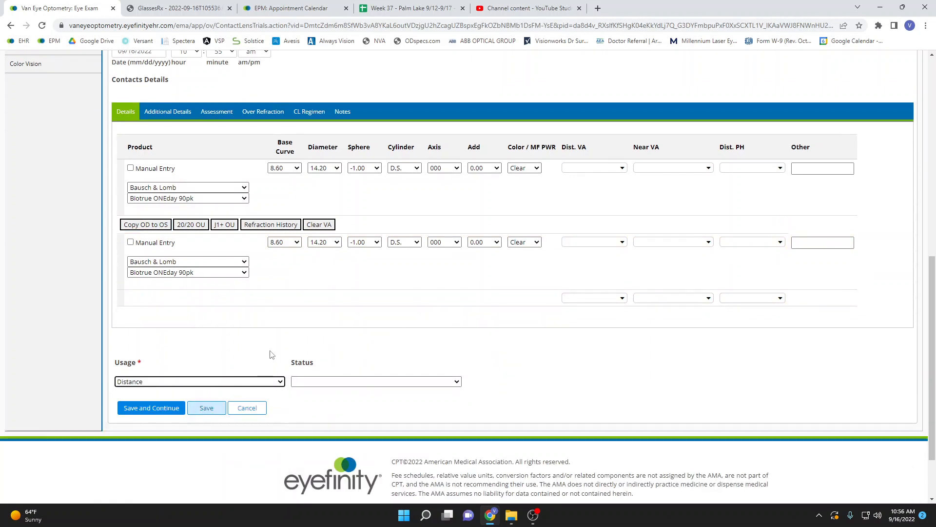
{"action": "left_click", "coordinate": [336, 382]}
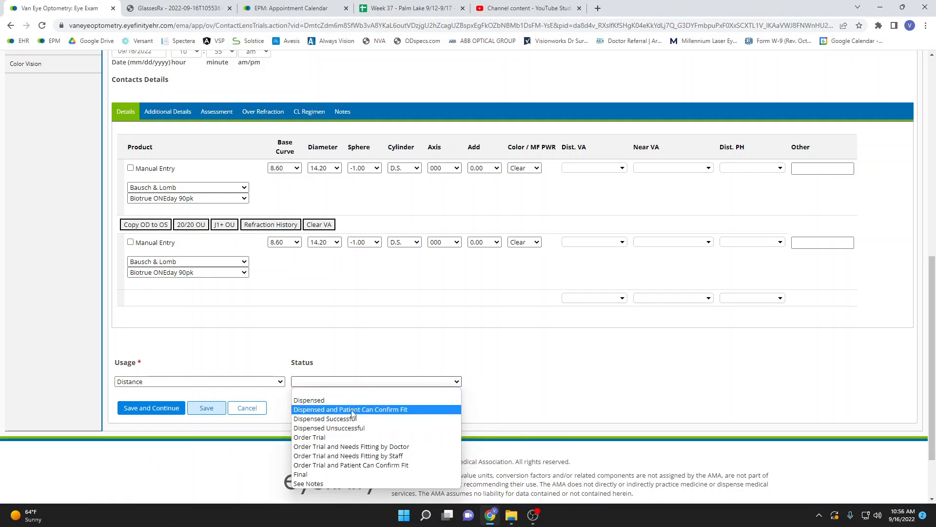
{"action": "left_click", "coordinate": [399, 413]}
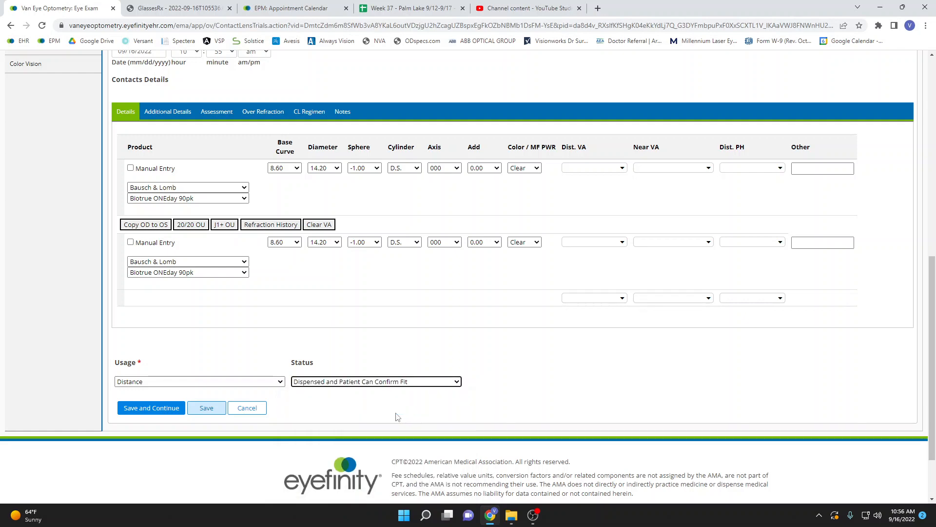
{"action": "left_click", "coordinate": [197, 408]}
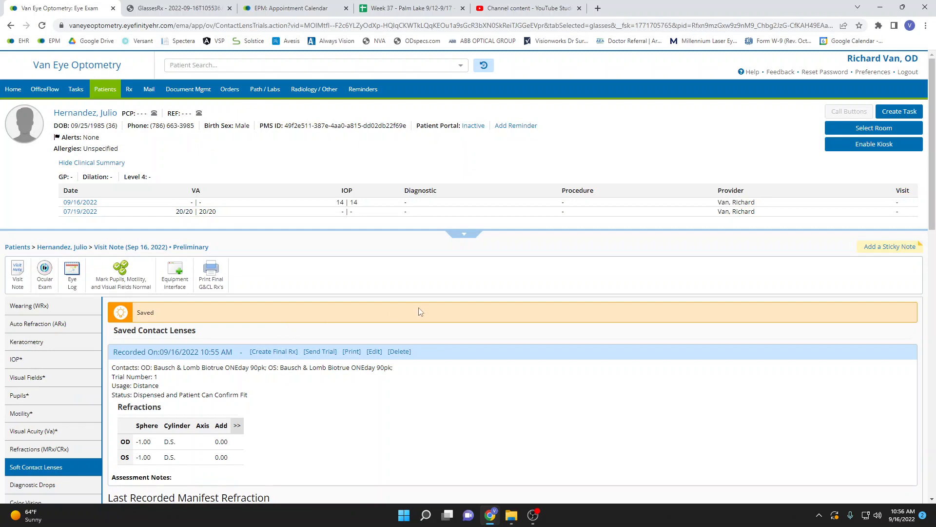
Record in Diagnostic Drops that drops were instilled in clinic, keep the preselected drops for both eyes, and save and continue to Color Vision.
{"action": "scroll", "coordinate": [419, 308], "scroll_direction": "down", "scroll_amount": 3}
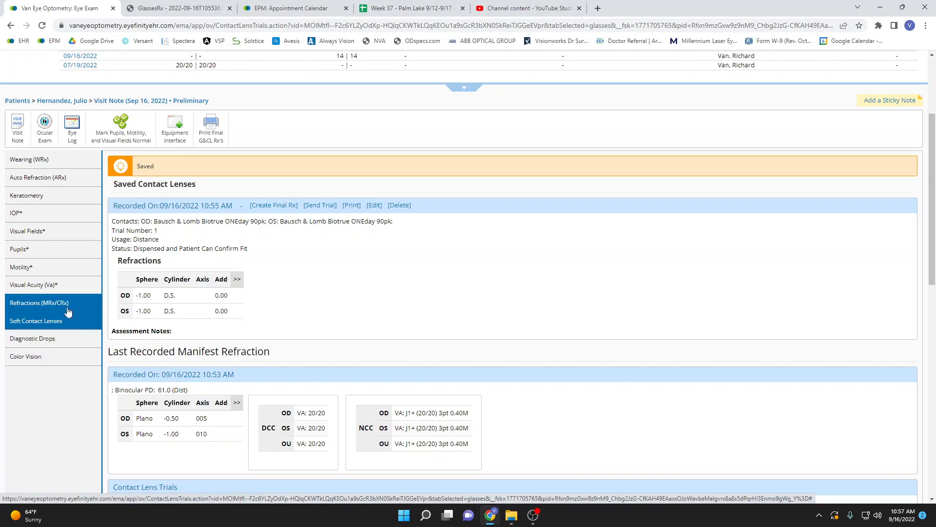
{"action": "left_click", "coordinate": [75, 345]}
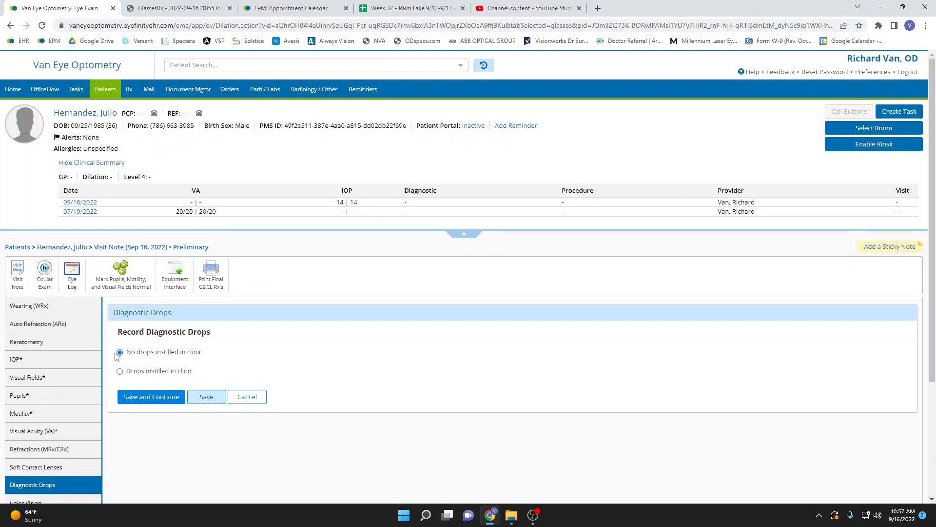
{"action": "scroll", "coordinate": [249, 338], "scroll_direction": "down", "scroll_amount": 3}
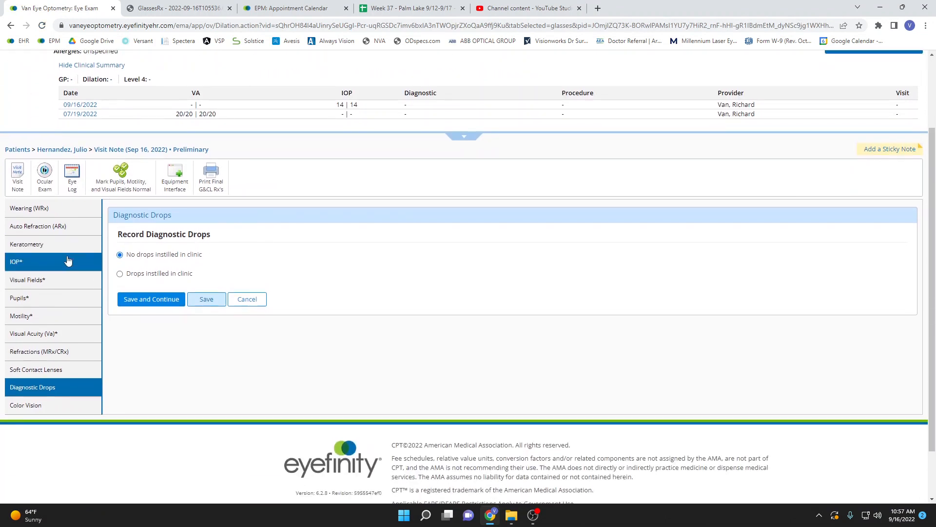
{"action": "left_click", "coordinate": [122, 274]}
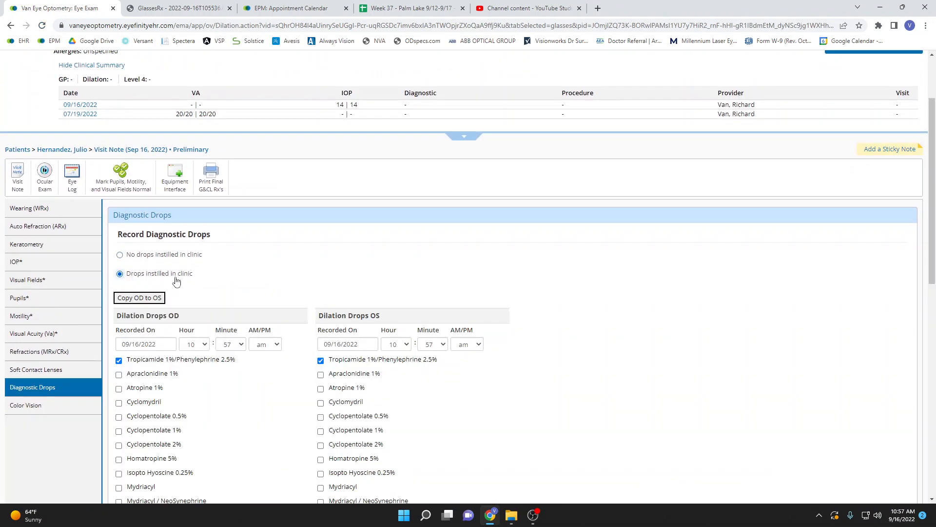
{"action": "scroll", "coordinate": [390, 345], "scroll_direction": "down", "scroll_amount": 3}
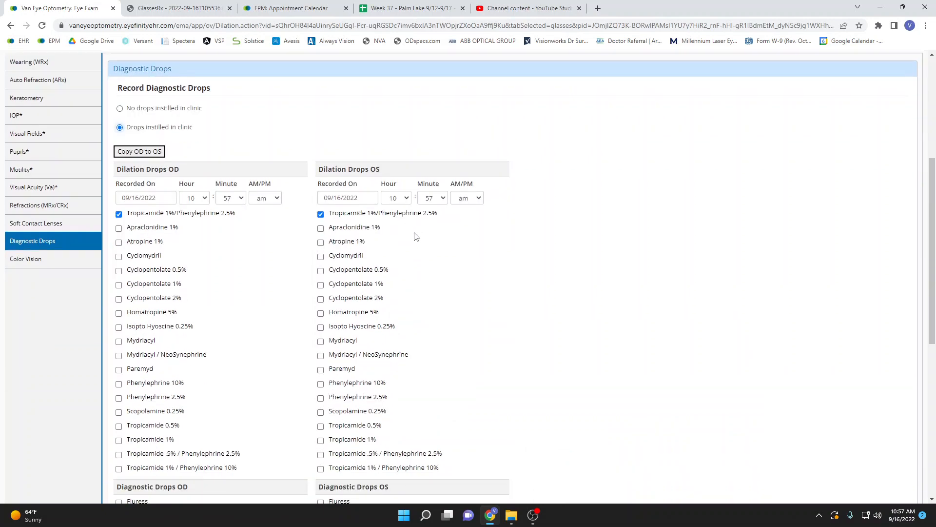
{"action": "scroll", "coordinate": [194, 322], "scroll_direction": "down", "scroll_amount": 8}
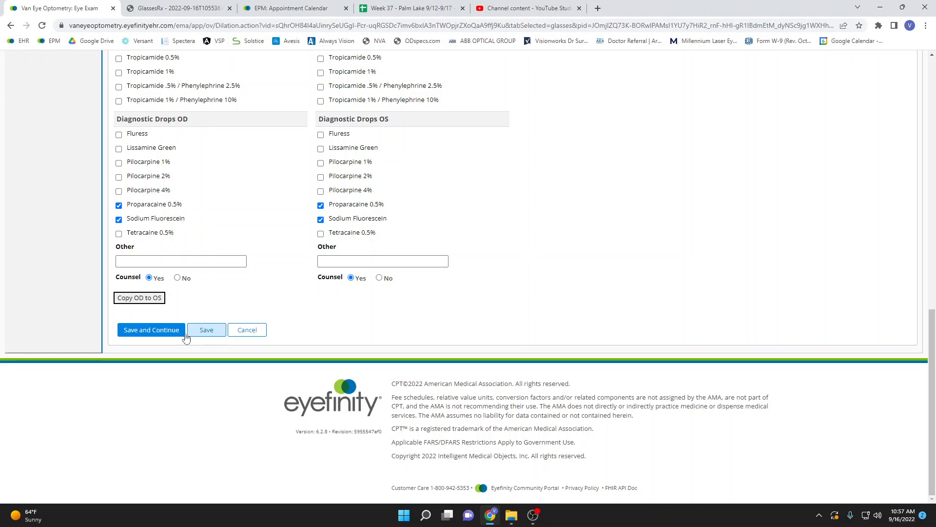
{"action": "left_click", "coordinate": [156, 335]}
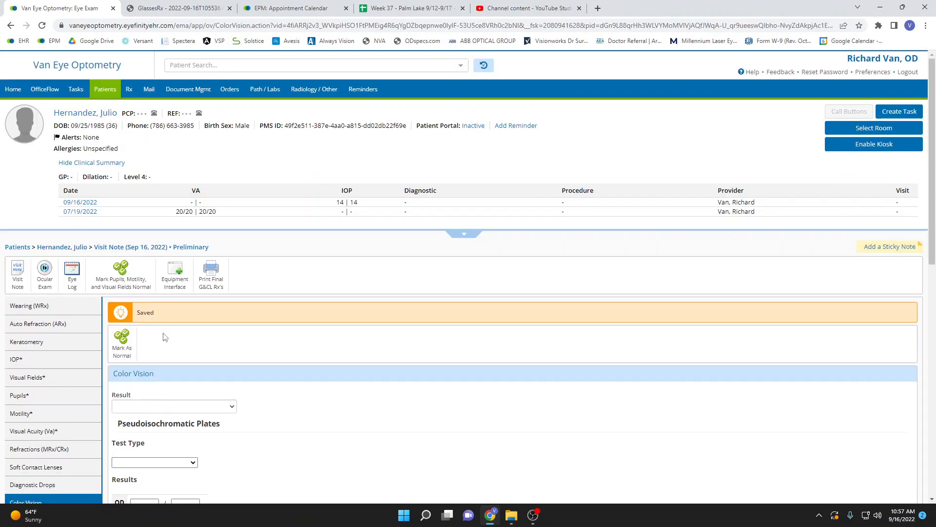
Look over the color vision form and open the ocular exam in the Virtual Exam Room.
{"action": "scroll", "coordinate": [297, 355], "scroll_direction": "down", "scroll_amount": 6}
{"action": "scroll", "coordinate": [294, 371], "scroll_direction": "up", "scroll_amount": 6}
{"action": "scroll", "coordinate": [287, 379], "scroll_direction": "up", "scroll_amount": 1}
{"action": "left_click", "coordinate": [43, 288]}
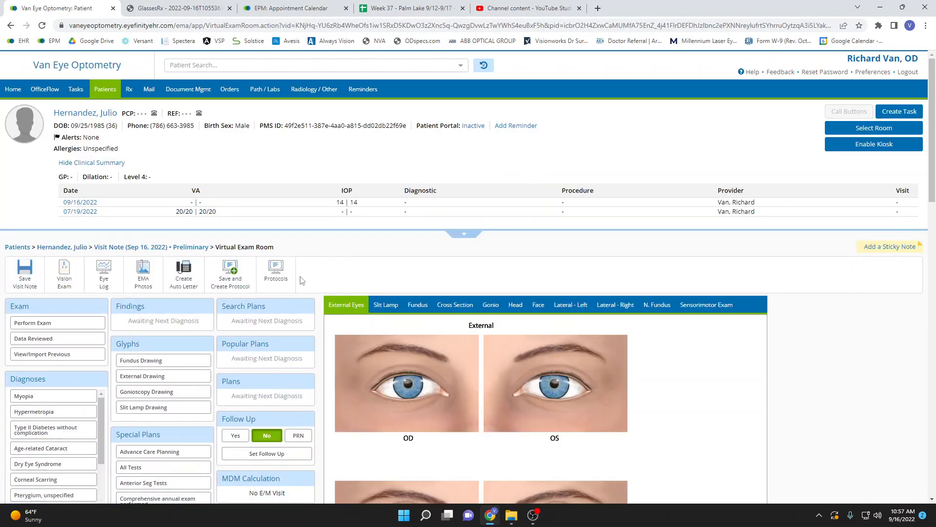
{"action": "scroll", "coordinate": [301, 283], "scroll_direction": "down", "scroll_amount": 2}
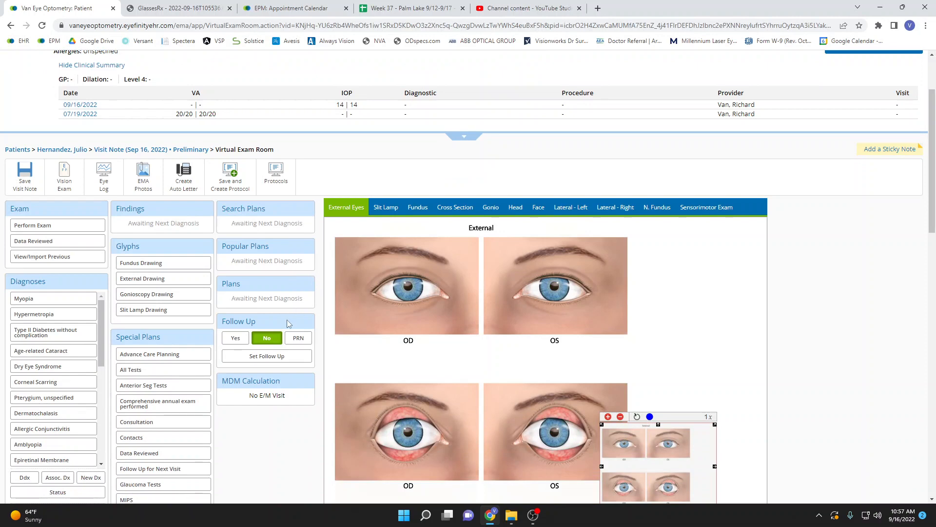
Perform a new exam with the Eye Exam set, turning on pt declines dilation and deferred (contraindication).
{"action": "left_click", "coordinate": [75, 232]}
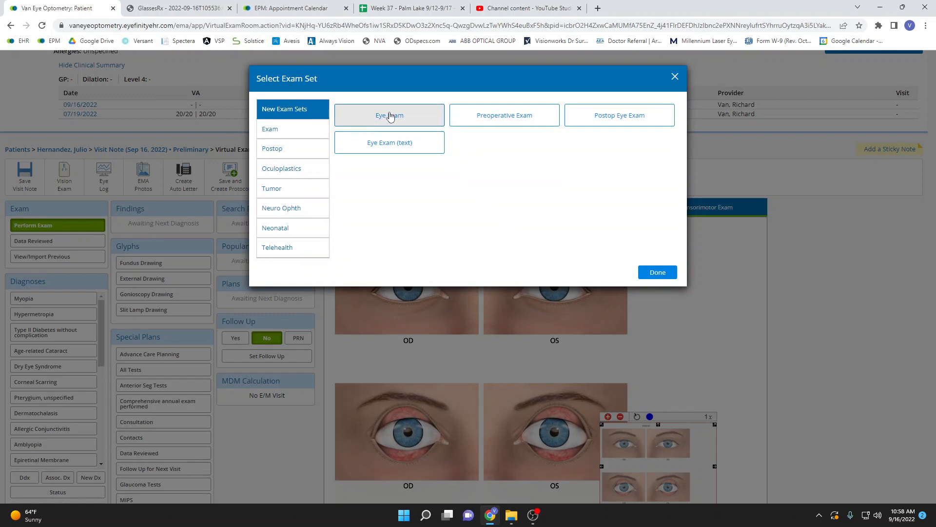
{"action": "left_click", "coordinate": [390, 116]}
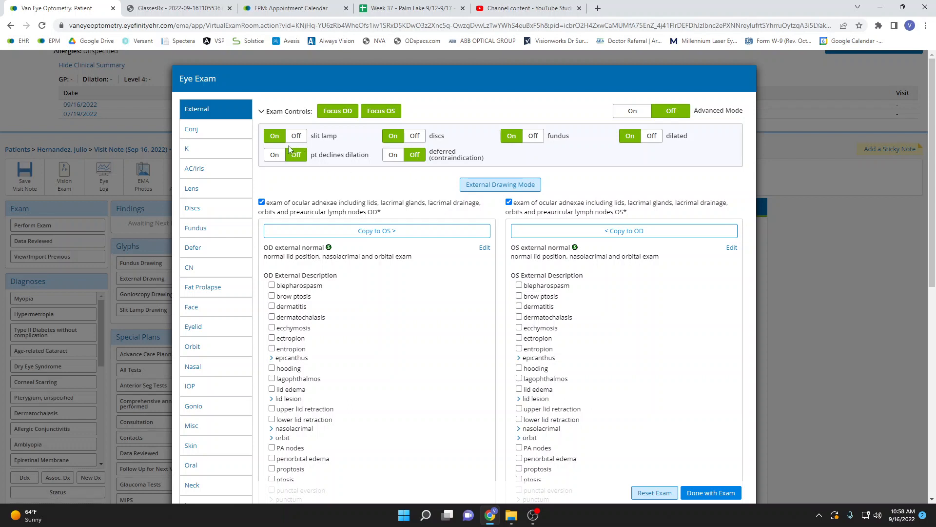
{"action": "left_click", "coordinate": [275, 154]}
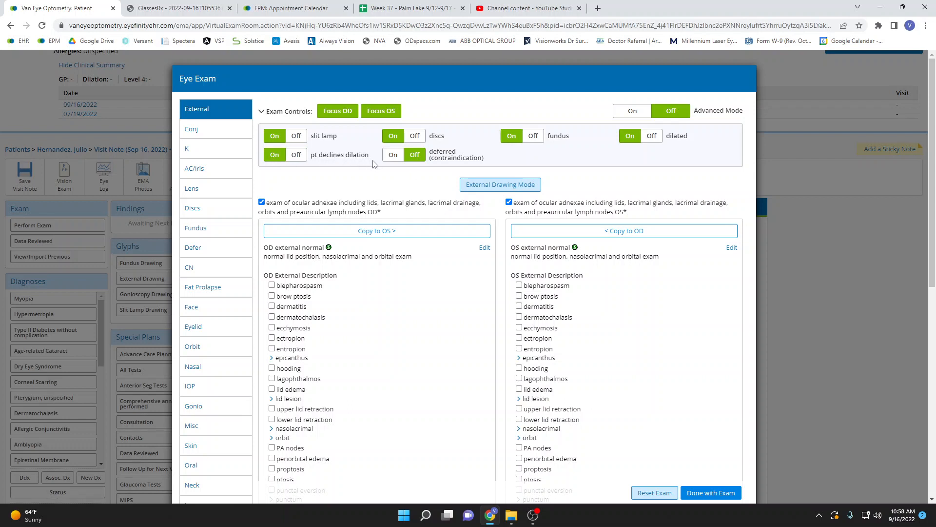
{"action": "left_click", "coordinate": [397, 160]}
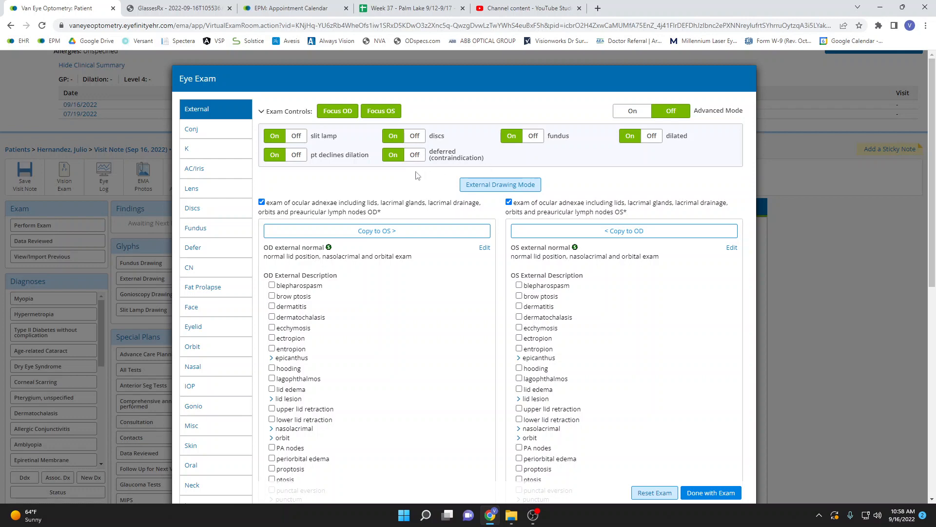
Set the OD optic disc's CD ratio to 0.2 and its vertical CD ratio to 0.2.
{"action": "left_click", "coordinate": [222, 210]}
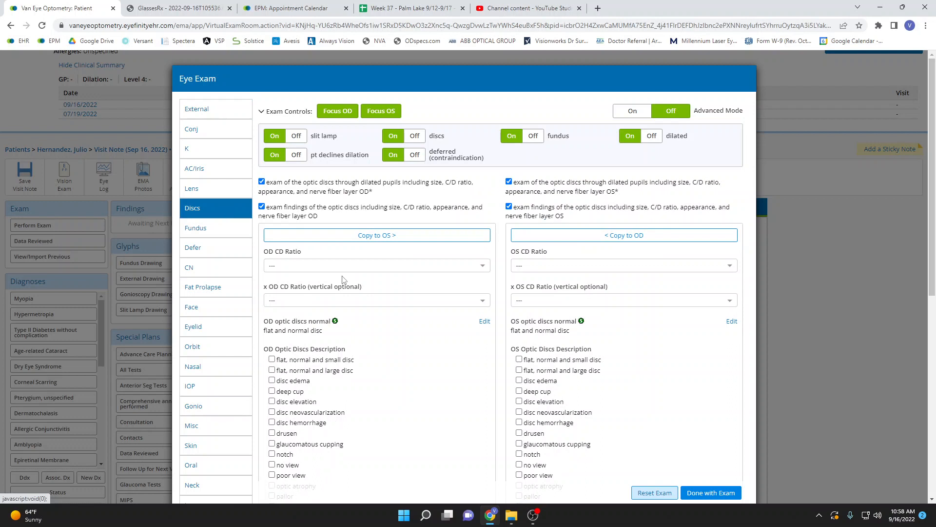
{"action": "left_click", "coordinate": [336, 271]}
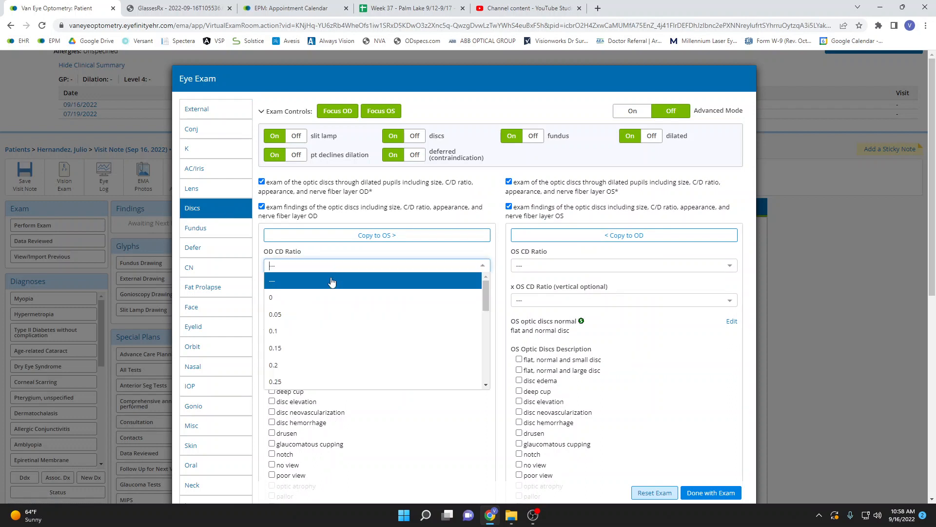
{"action": "left_click", "coordinate": [297, 363]}
{"action": "left_click", "coordinate": [308, 301]}
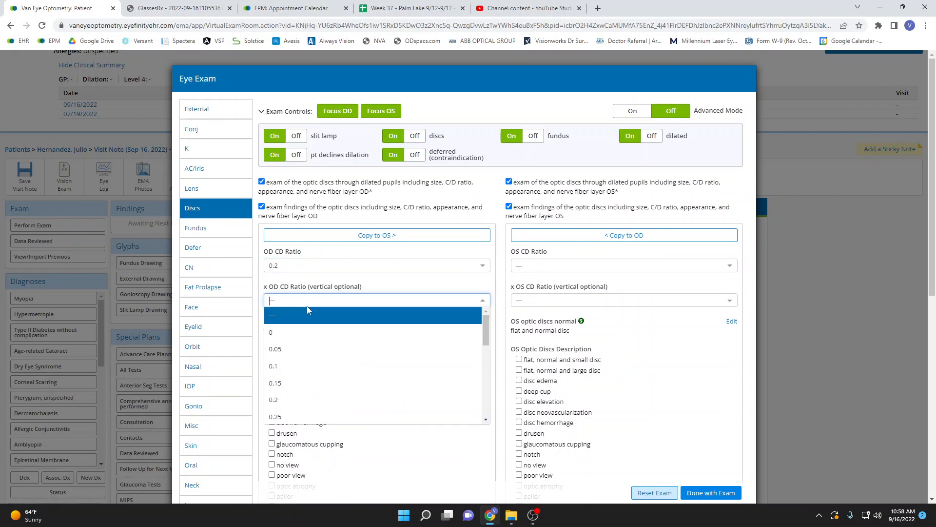
{"action": "left_click", "coordinate": [300, 399]}
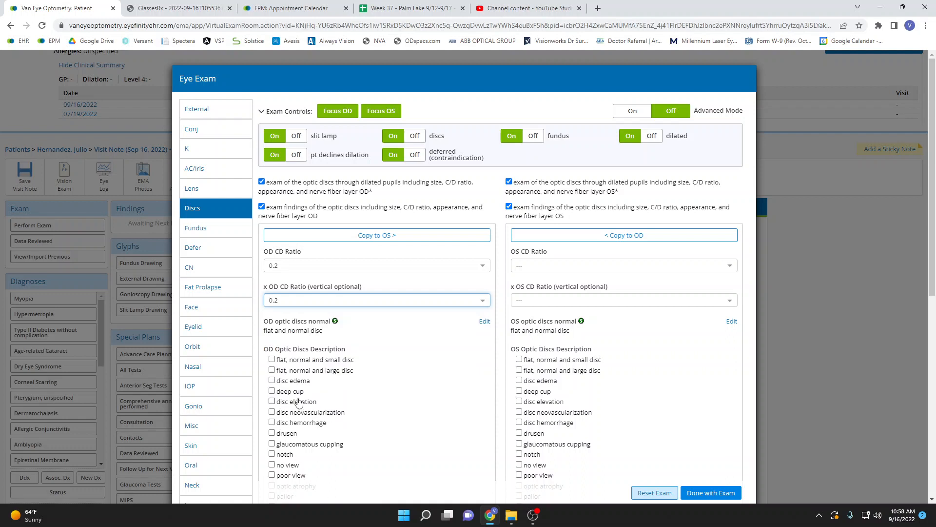
Copy the OD optic disc findings, including both CD ratios, to OS and look over the disc description options.
{"action": "left_click", "coordinate": [399, 239]}
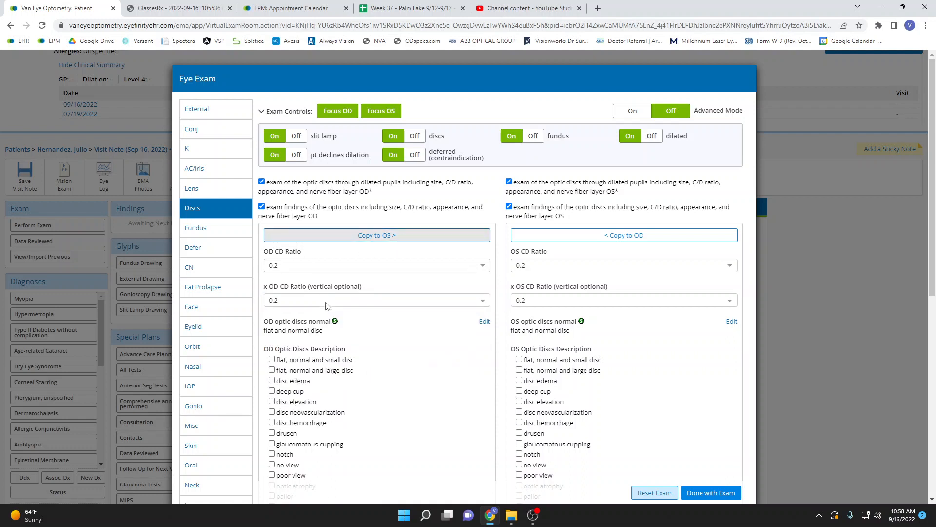
{"action": "scroll", "coordinate": [337, 312], "scroll_direction": "down", "scroll_amount": 4}
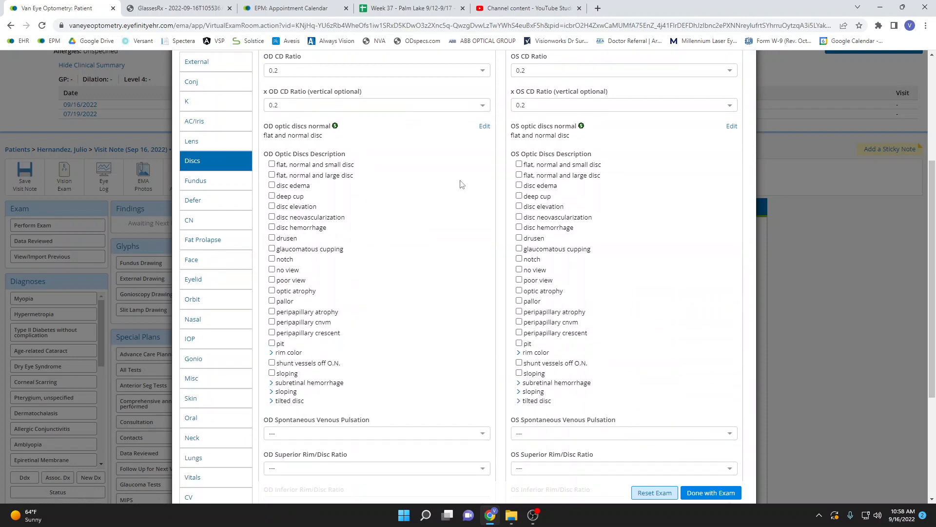
{"action": "scroll", "coordinate": [422, 342], "scroll_direction": "down", "scroll_amount": 4}
{"action": "scroll", "coordinate": [423, 351], "scroll_direction": "up", "scroll_amount": 8}
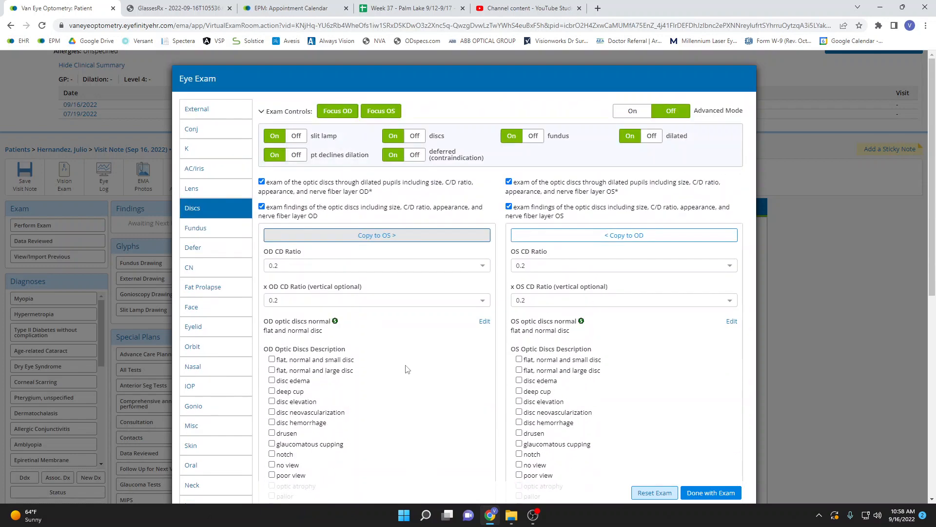
Record 1+ nuclear sclerosis as the OD lens finding, copy it to OS, and finish the eye exam.
{"action": "left_click", "coordinate": [219, 189]}
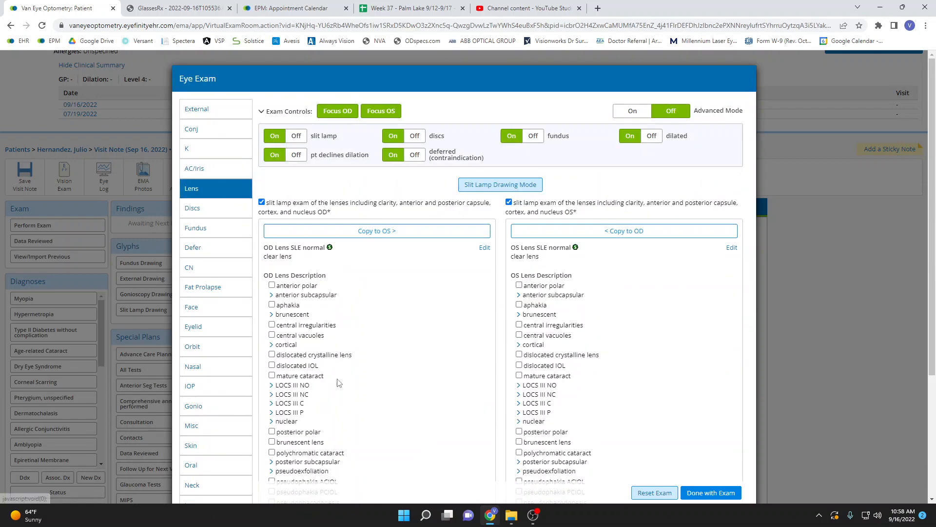
{"action": "scroll", "coordinate": [413, 399], "scroll_direction": "down", "scroll_amount": 3}
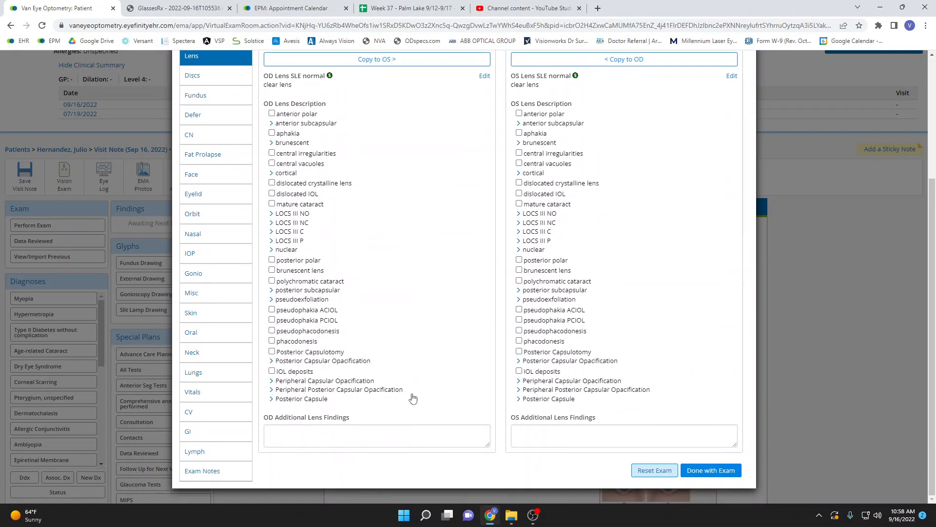
{"action": "left_click", "coordinate": [283, 250]}
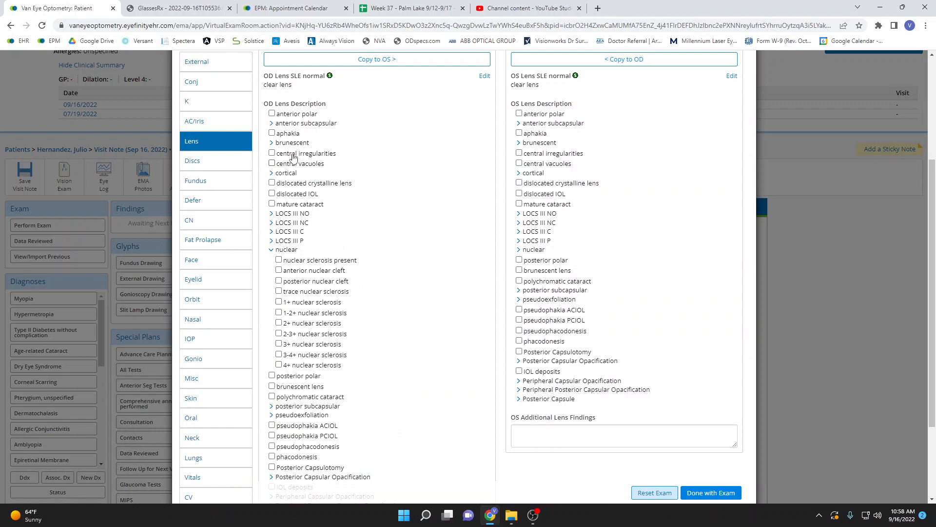
{"action": "left_click", "coordinate": [279, 302]}
{"action": "scroll", "coordinate": [385, 283], "scroll_direction": "up", "scroll_amount": 2}
{"action": "left_click", "coordinate": [393, 158]}
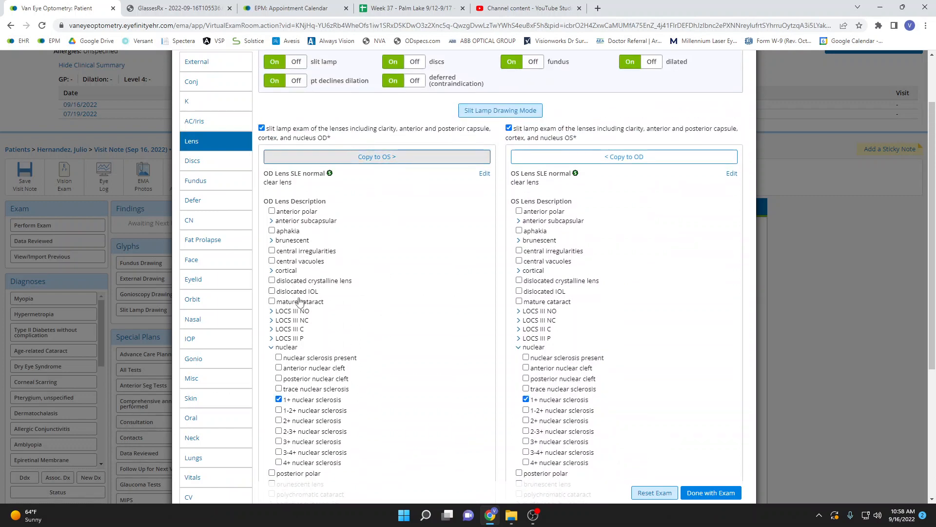
{"action": "scroll", "coordinate": [401, 342], "scroll_direction": "down", "scroll_amount": 1}
{"action": "scroll", "coordinate": [401, 343], "scroll_direction": "down", "scroll_amount": 3}
{"action": "scroll", "coordinate": [361, 344], "scroll_direction": "up", "scroll_amount": 6}
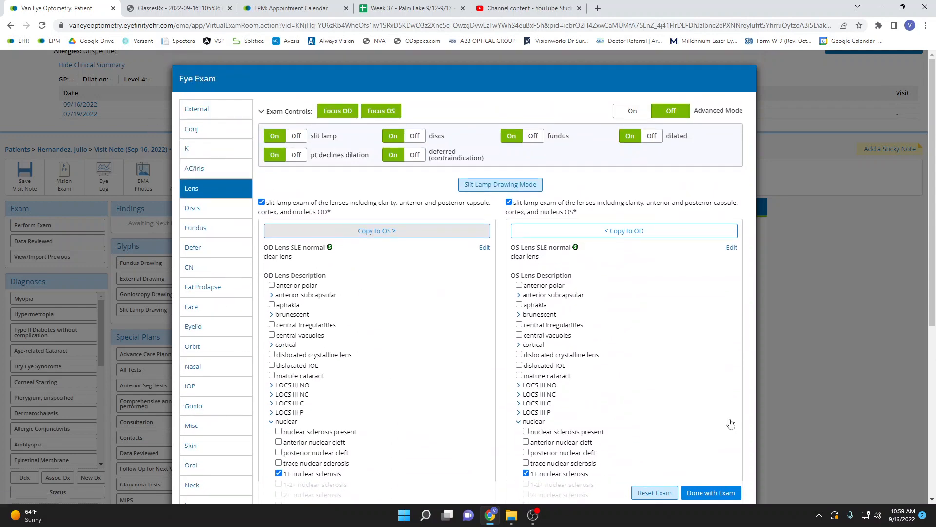
{"action": "left_click", "coordinate": [706, 496]}
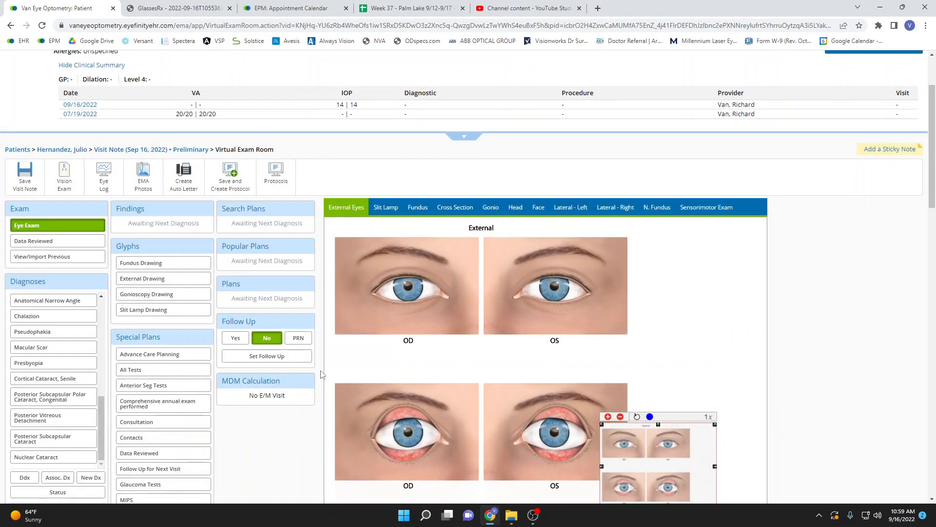
Check the documented eye exam findings in the note preview and open the protocol selection.
{"action": "scroll", "coordinate": [322, 369], "scroll_direction": "down", "scroll_amount": 4}
{"action": "scroll", "coordinate": [322, 369], "scroll_direction": "up", "scroll_amount": 3}
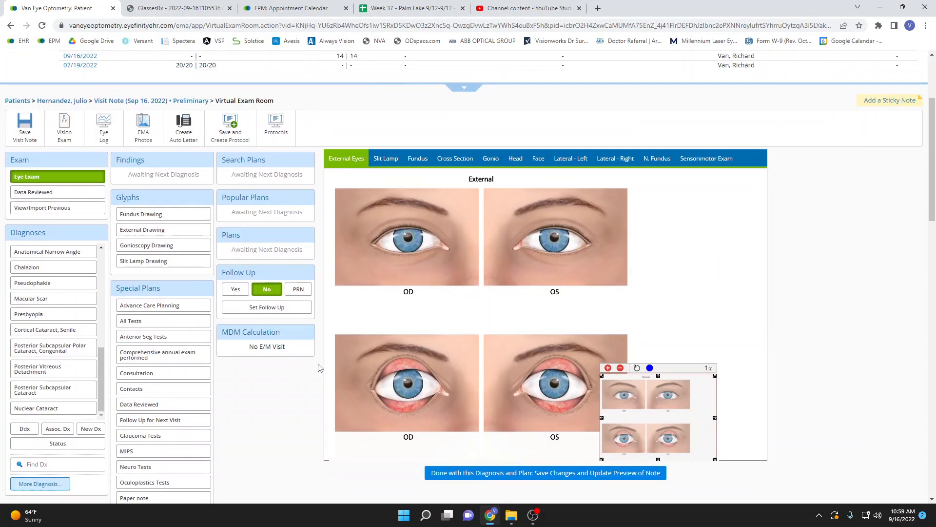
{"action": "scroll", "coordinate": [320, 367], "scroll_direction": "down", "scroll_amount": 15}
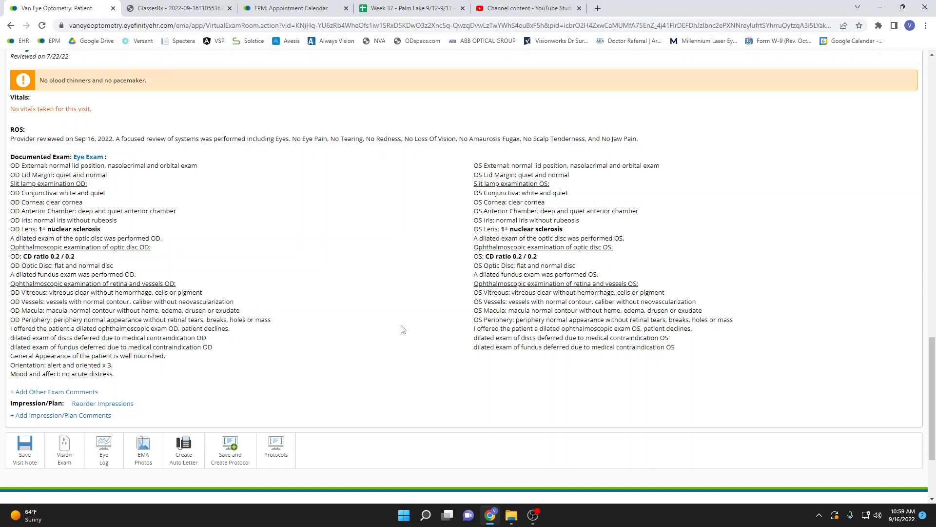
{"action": "scroll", "coordinate": [403, 329], "scroll_direction": "up", "scroll_amount": 20}
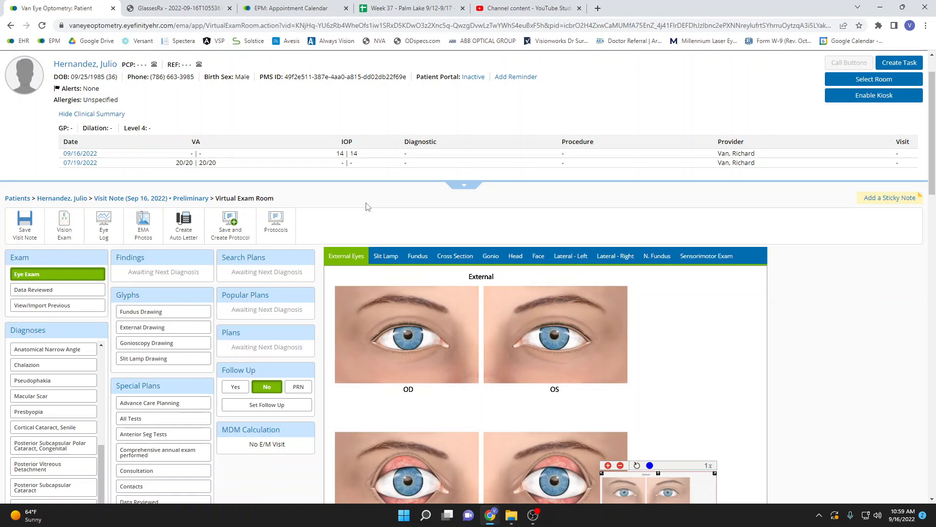
{"action": "left_click", "coordinate": [287, 232]}
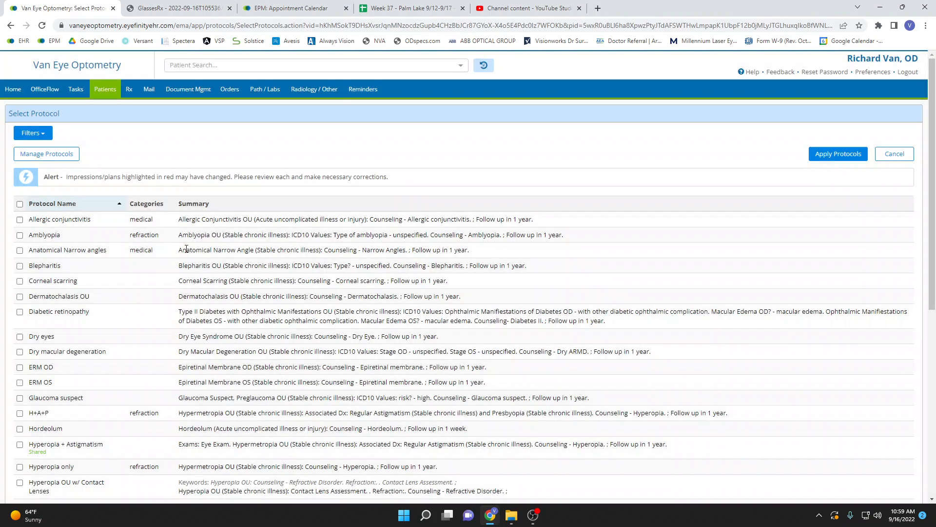
Look through both pages of the protocol list to find the ones matching the patient's diagnoses.
{"action": "scroll", "coordinate": [157, 255], "scroll_direction": "down", "scroll_amount": 2}
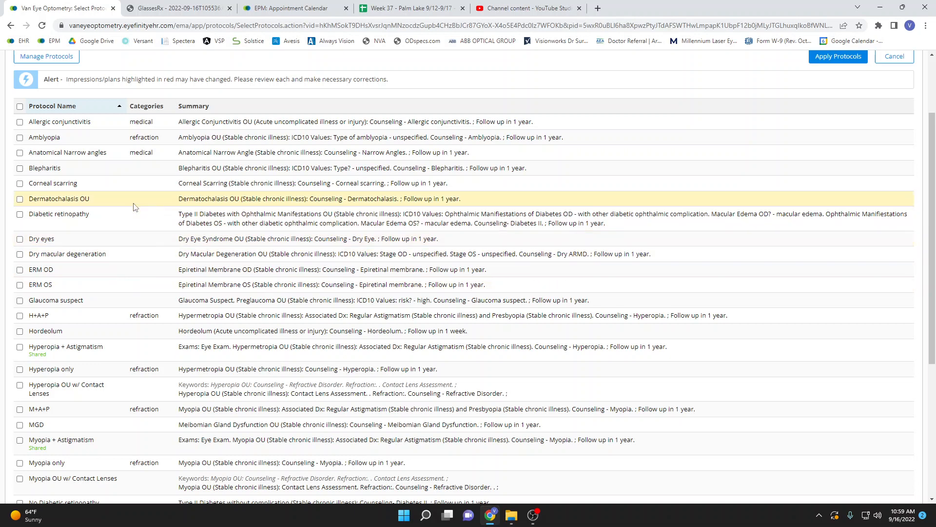
{"action": "scroll", "coordinate": [136, 201], "scroll_direction": "down", "scroll_amount": 1}
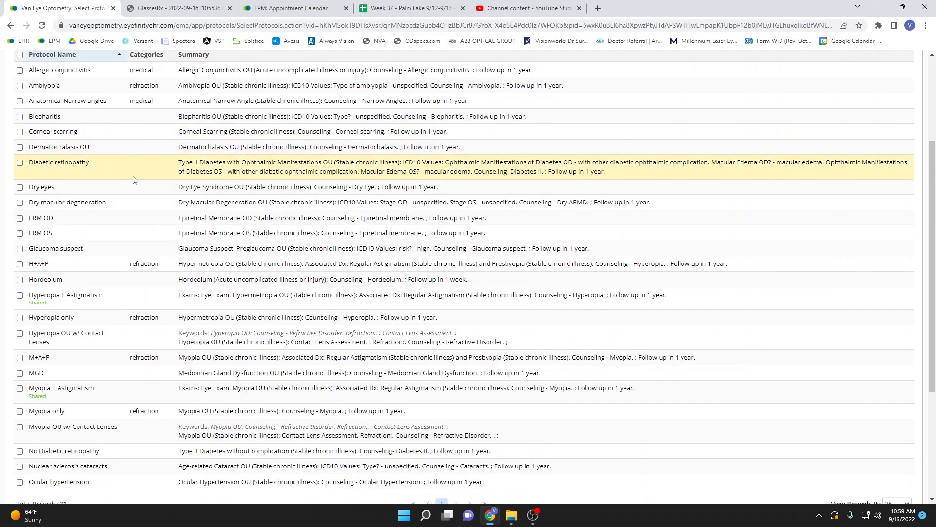
{"action": "scroll", "coordinate": [149, 187], "scroll_direction": "down", "scroll_amount": 1}
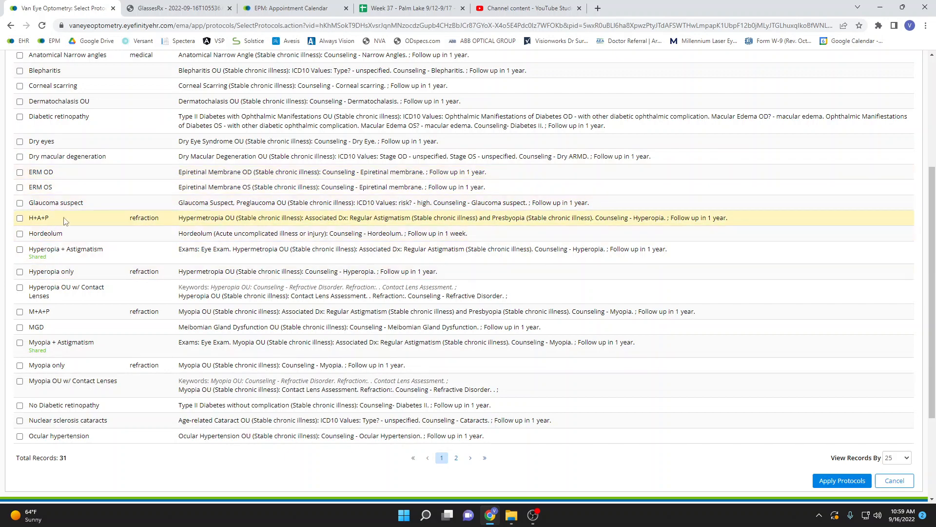
{"action": "scroll", "coordinate": [65, 221], "scroll_direction": "up", "scroll_amount": 4}
{"action": "scroll", "coordinate": [63, 213], "scroll_direction": "down", "scroll_amount": 4}
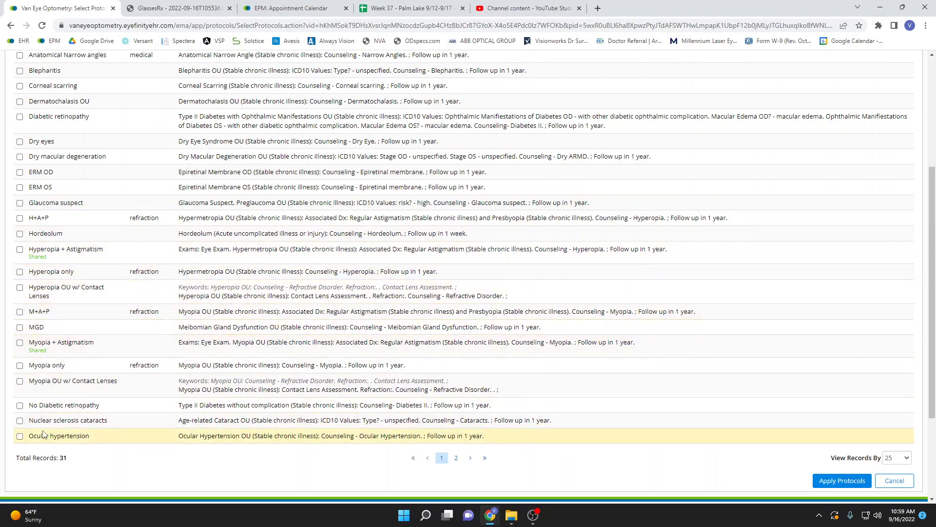
{"action": "left_click", "coordinate": [456, 457]}
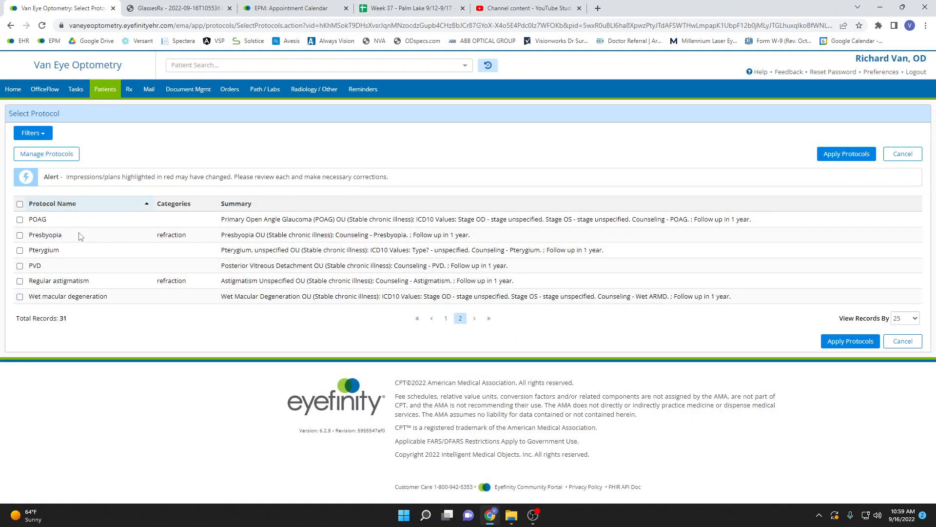
{"action": "left_click", "coordinate": [446, 318]}
{"action": "scroll", "coordinate": [342, 314], "scroll_direction": "down", "scroll_amount": 4}
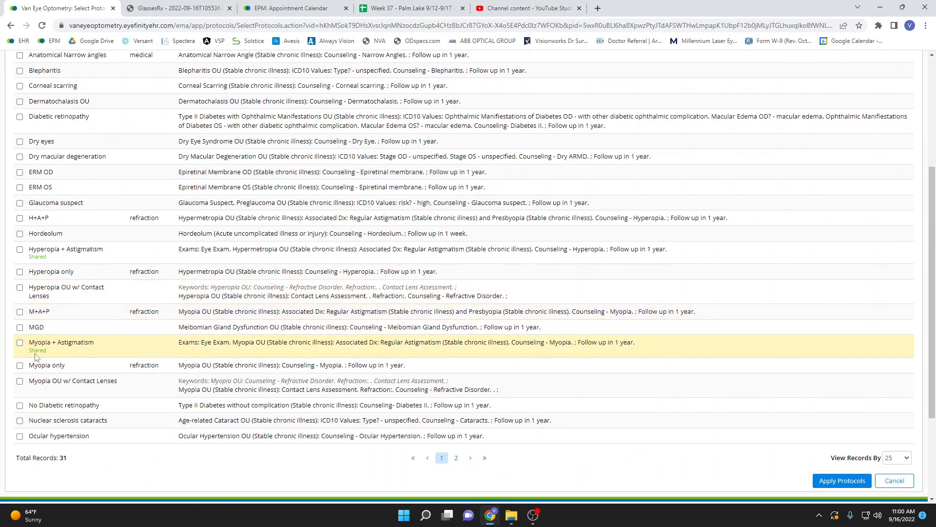
Select the protocols Myopia only, Myopia OU w/ Contact Lenses and Nuclear sclerosis cataracts, and apply the selection to the visit note.
{"action": "left_click", "coordinate": [20, 365]}
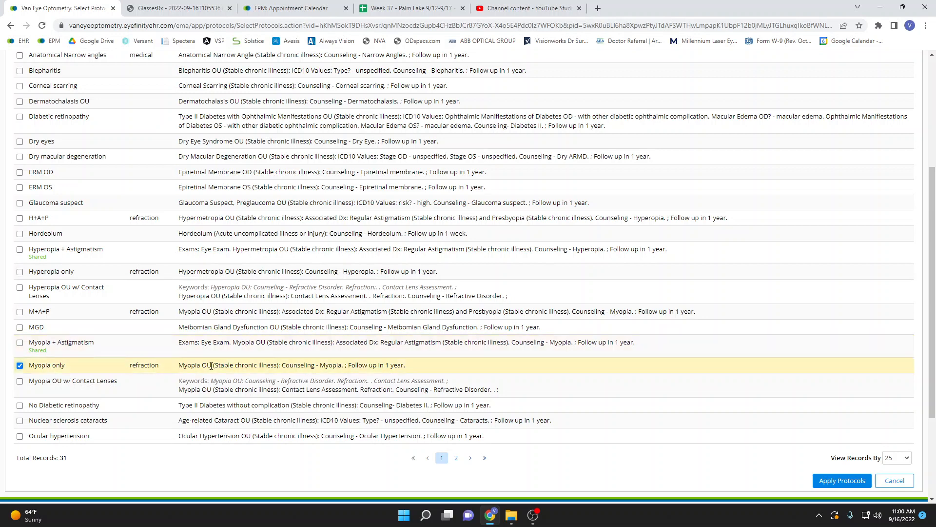
{"action": "scroll", "coordinate": [211, 365], "scroll_direction": "down", "scroll_amount": 1}
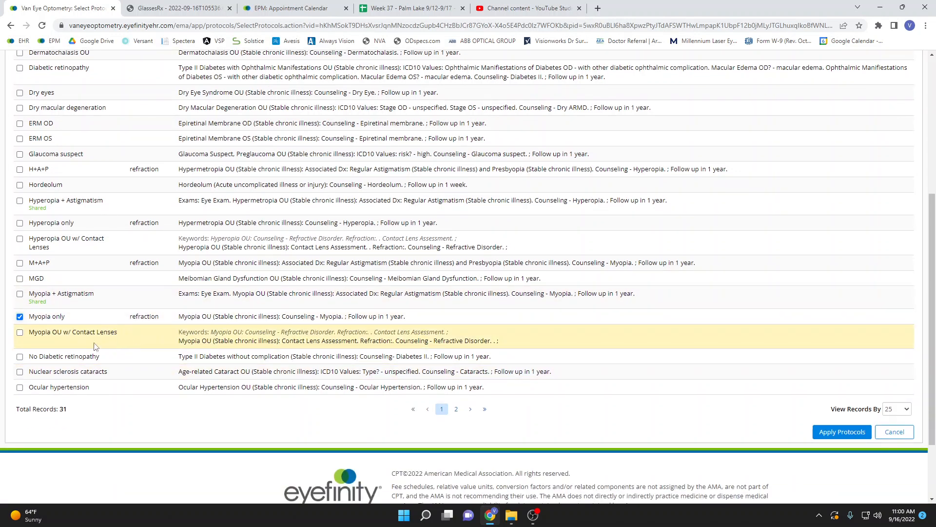
{"action": "left_click", "coordinate": [20, 333]}
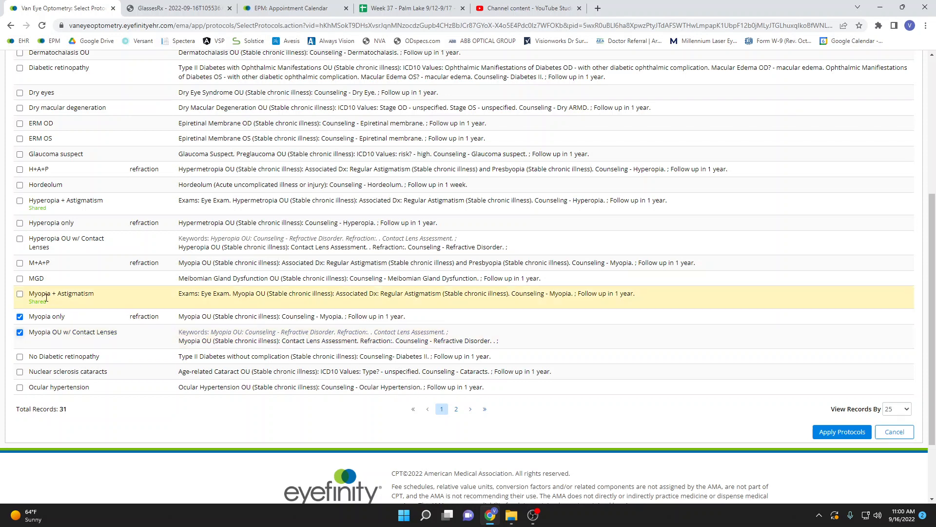
{"action": "scroll", "coordinate": [73, 297], "scroll_direction": "up", "scroll_amount": 2}
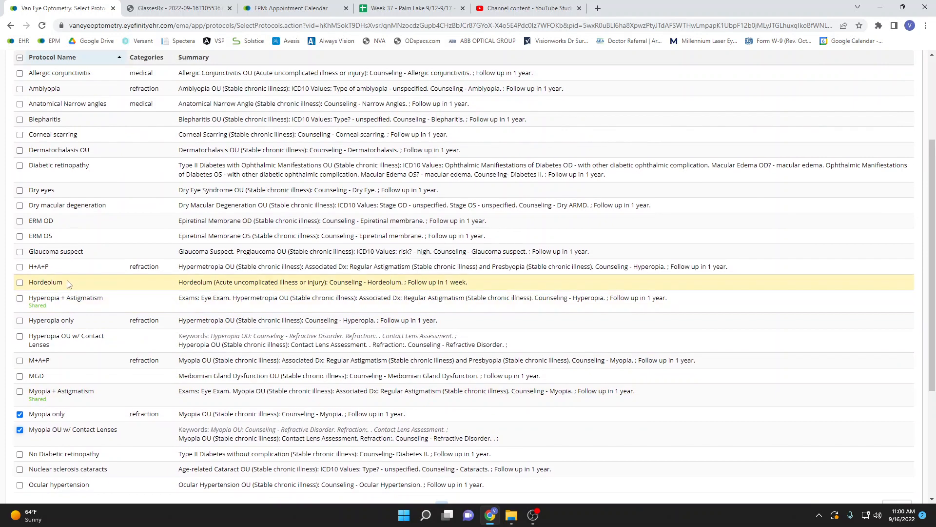
{"action": "scroll", "coordinate": [72, 279], "scroll_direction": "down", "scroll_amount": 3}
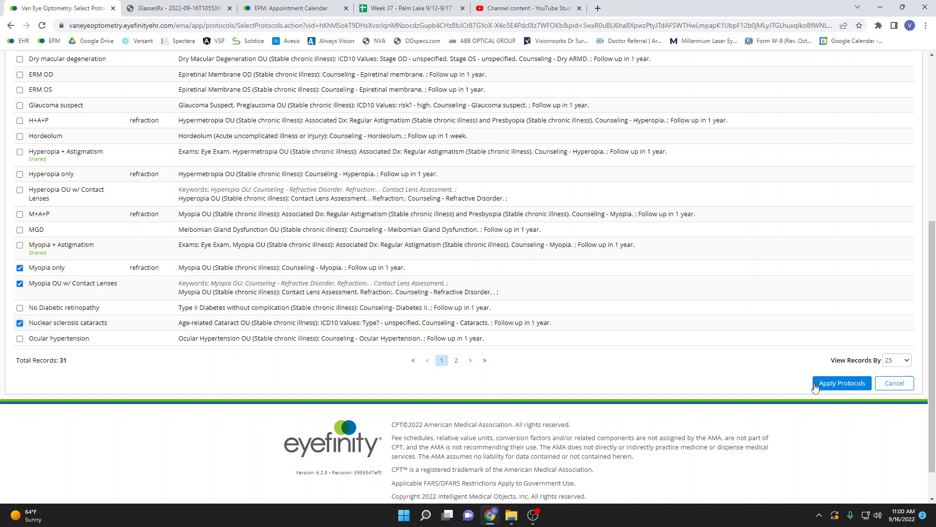
{"action": "left_click", "coordinate": [840, 384]}
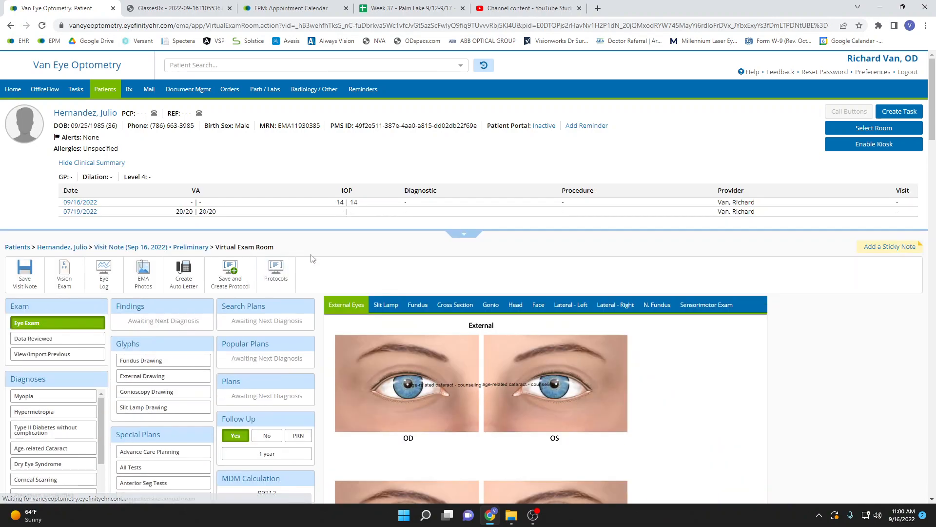
Review the impressions and plans that the applied protocols added to the visit note.
{"action": "scroll", "coordinate": [350, 301], "scroll_direction": "down", "scroll_amount": 15}
{"action": "scroll", "coordinate": [360, 266], "scroll_direction": "down", "scroll_amount": 9}
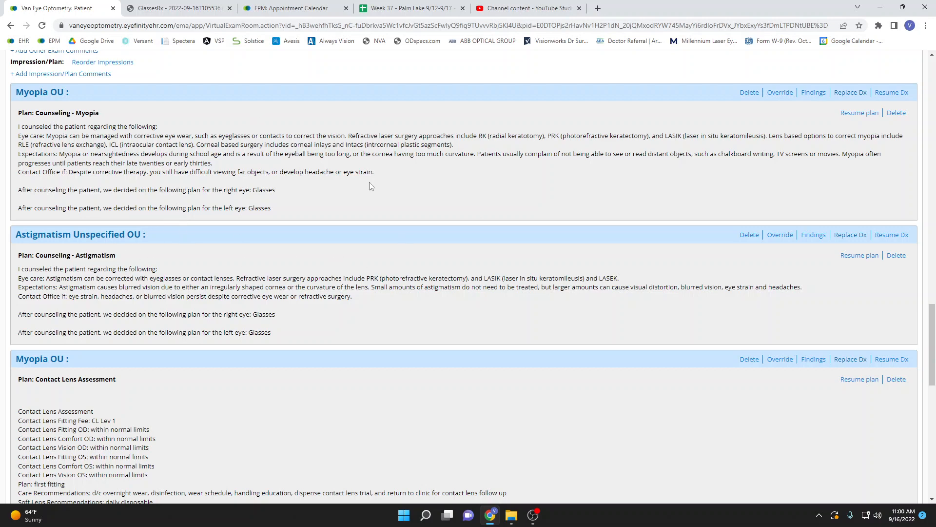
{"action": "scroll", "coordinate": [357, 320], "scroll_direction": "down", "scroll_amount": 6}
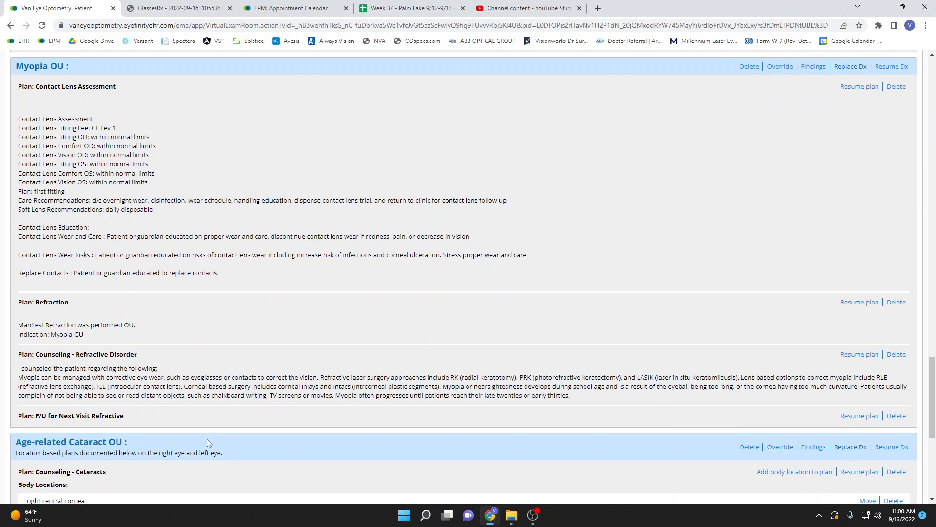
{"action": "scroll", "coordinate": [413, 302], "scroll_direction": "down", "scroll_amount": 6}
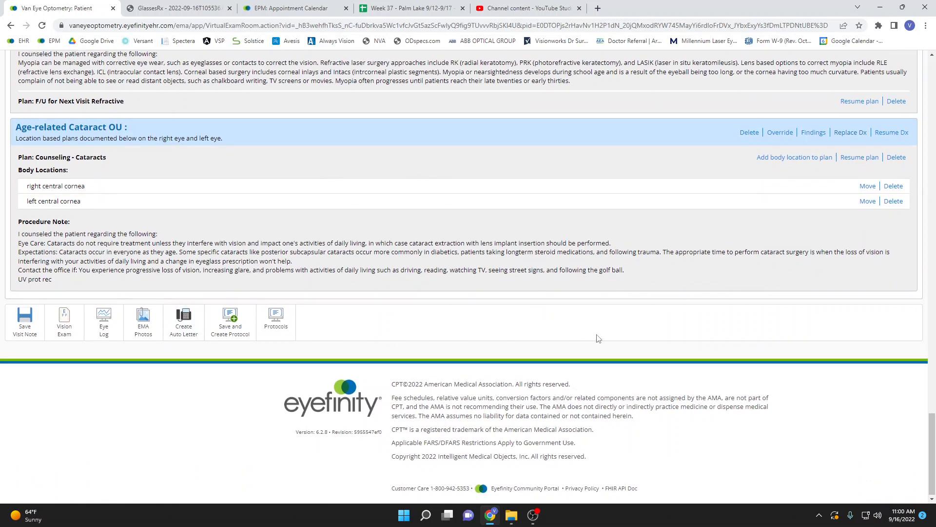
{"action": "scroll", "coordinate": [539, 295], "scroll_direction": "up", "scroll_amount": 4}
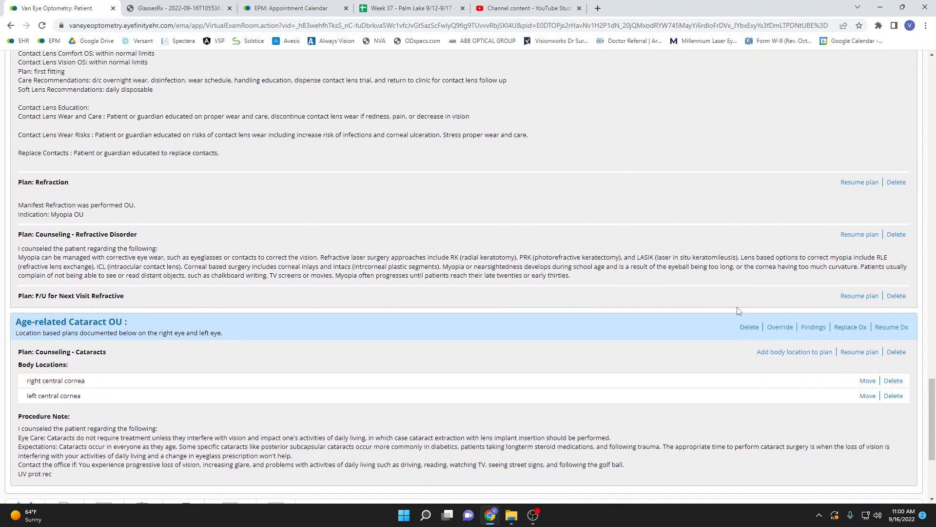
{"action": "scroll", "coordinate": [731, 285], "scroll_direction": "up", "scroll_amount": 8}
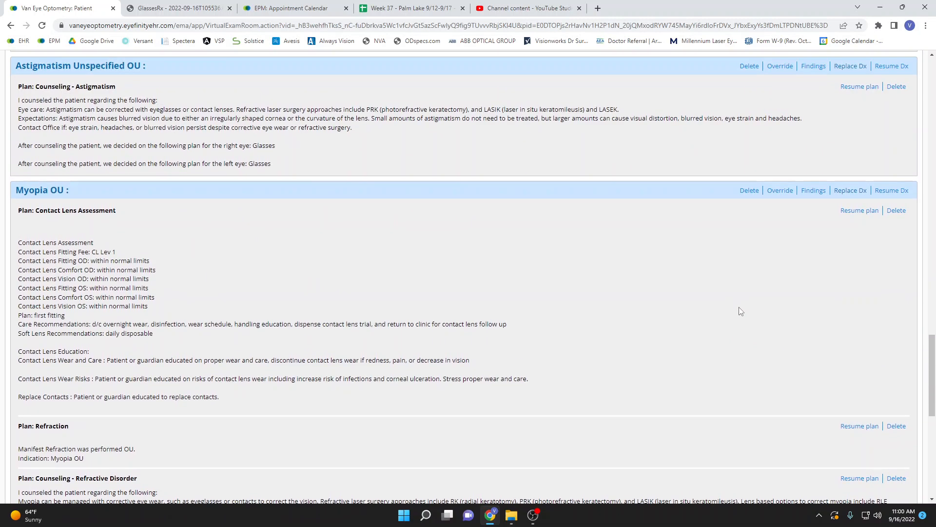
{"action": "scroll", "coordinate": [731, 306], "scroll_direction": "up", "scroll_amount": 4}
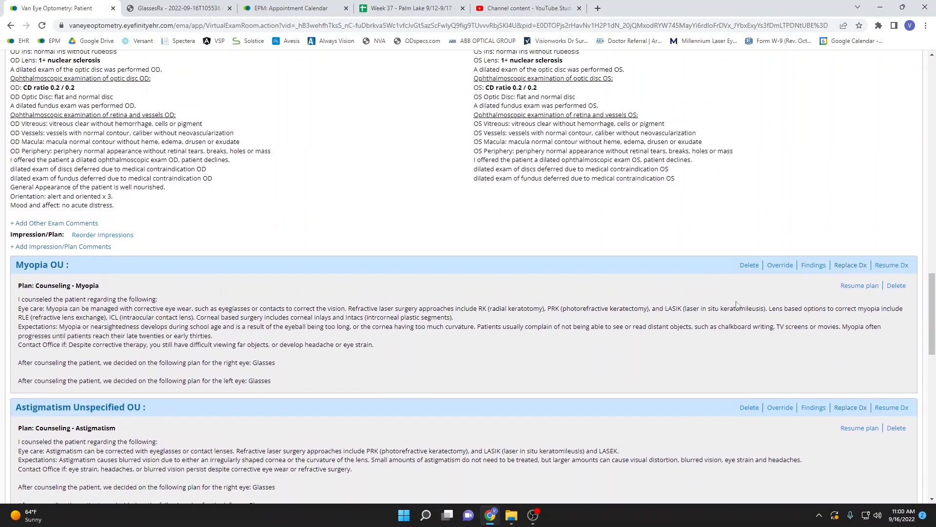
Resume the Counseling - Myopia plan and add "UV prot" as patient specific counseling.
{"action": "left_click", "coordinate": [860, 286]}
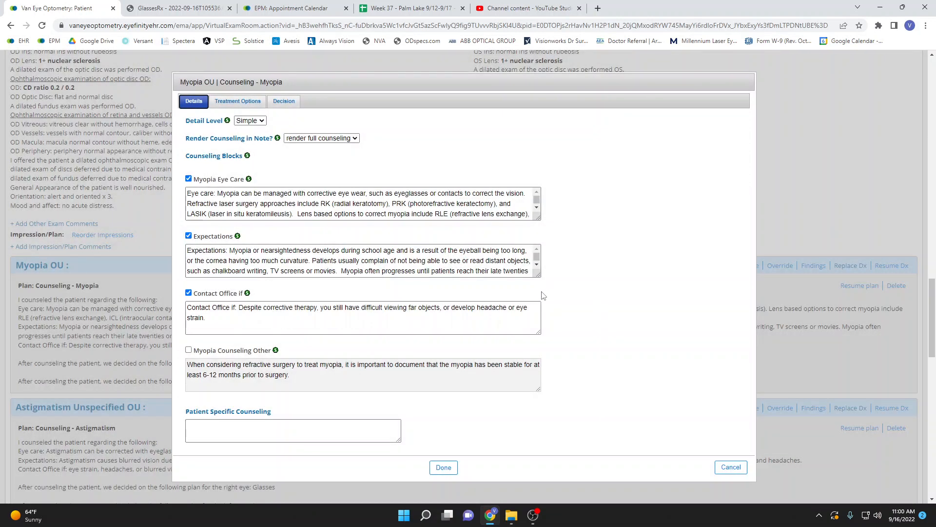
{"action": "left_click", "coordinate": [310, 427]}
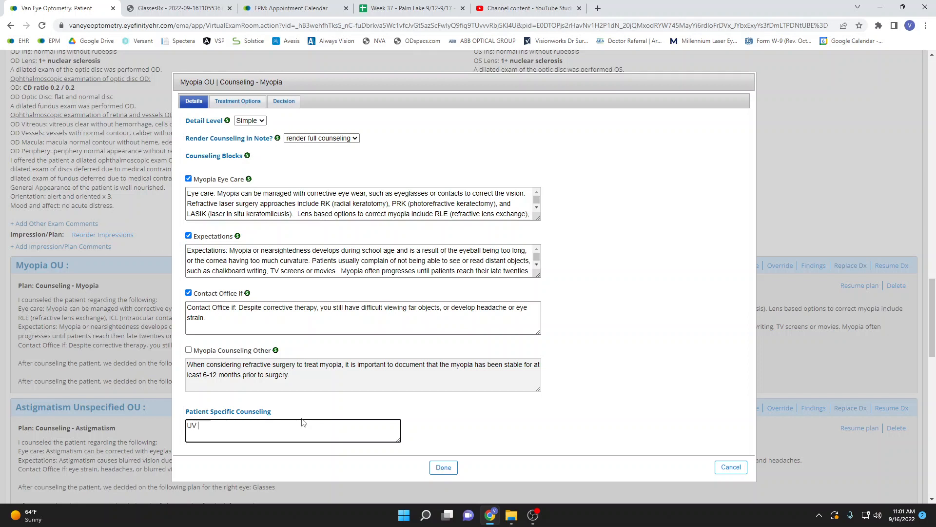
{"action": "type", "text": "UV prot"}
{"action": "left_click", "coordinate": [443, 467]}
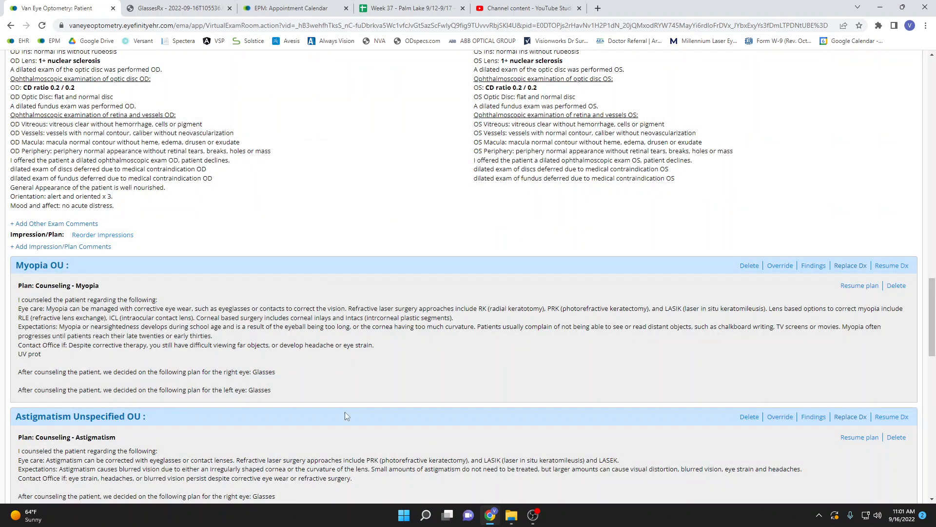
{"action": "scroll", "coordinate": [521, 345], "scroll_direction": "down", "scroll_amount": 8}
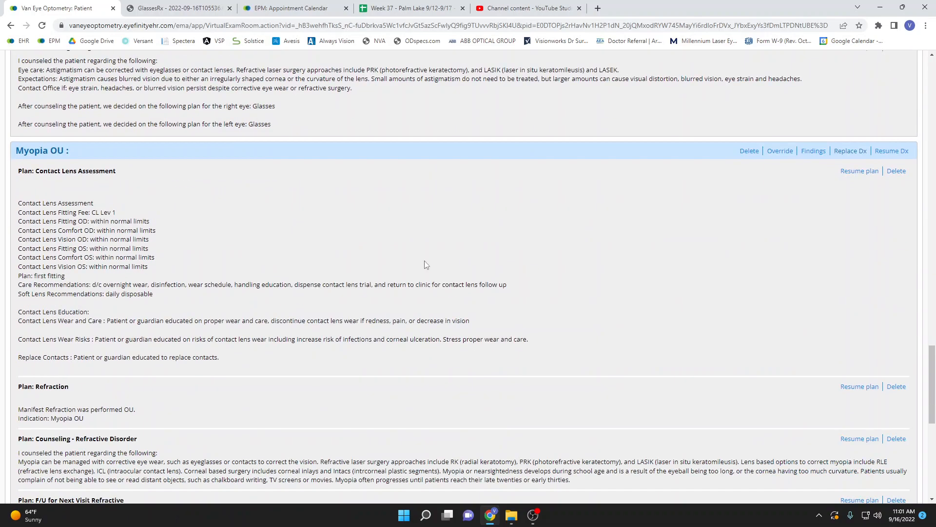
Find the Chalazion [H00.1X] diagnosis and mark its location above the left eye on the external eye diagram.
{"action": "scroll", "coordinate": [426, 265], "scroll_direction": "up", "scroll_amount": 20}
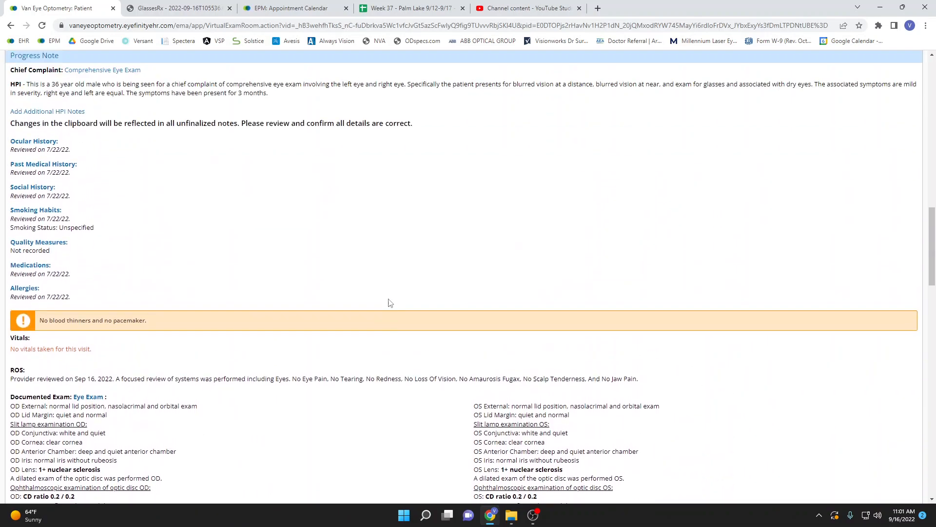
{"action": "scroll", "coordinate": [390, 303], "scroll_direction": "up", "scroll_amount": 15}
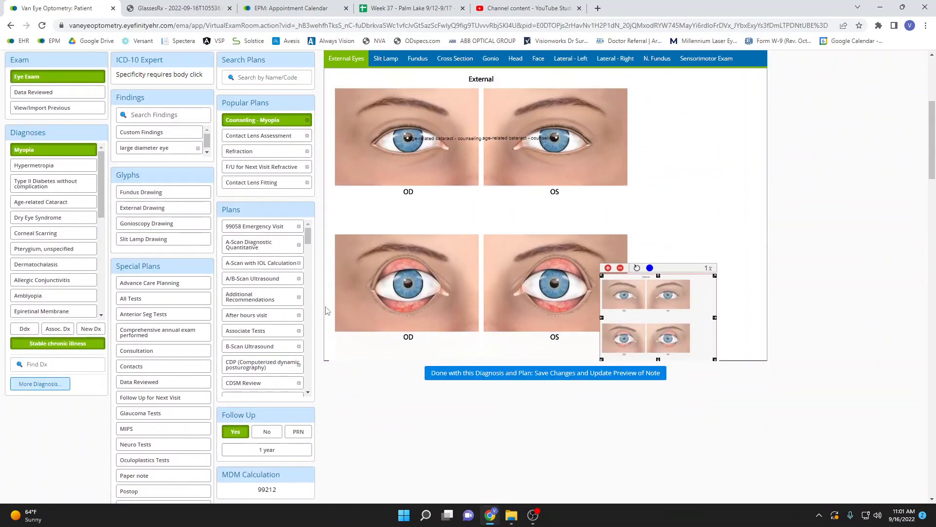
{"action": "scroll", "coordinate": [327, 310], "scroll_direction": "up", "scroll_amount": 3}
{"action": "scroll", "coordinate": [326, 307], "scroll_direction": "down", "scroll_amount": 3}
{"action": "scroll", "coordinate": [322, 310], "scroll_direction": "down", "scroll_amount": 2}
{"action": "scroll", "coordinate": [307, 273], "scroll_direction": "up", "scroll_amount": 3}
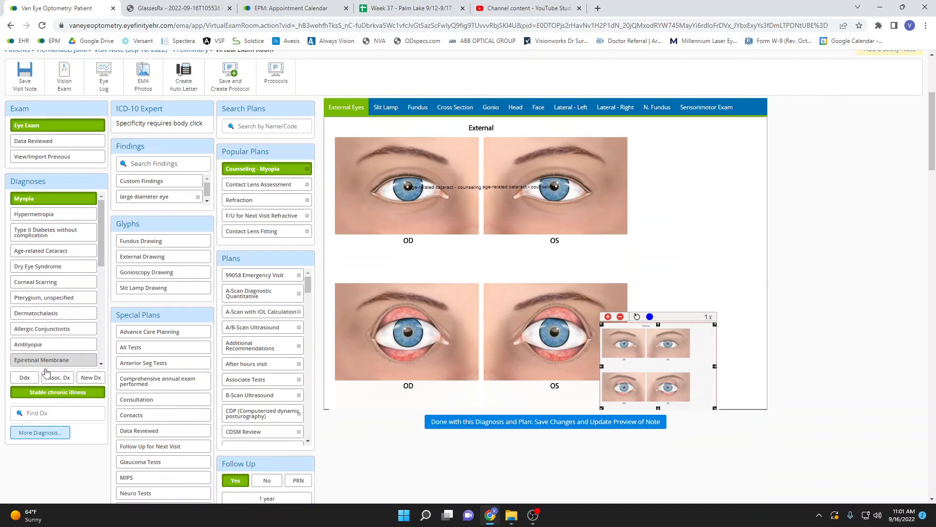
{"action": "left_click_drag", "start_coordinate": [101, 239], "coordinate": [119, 218]}
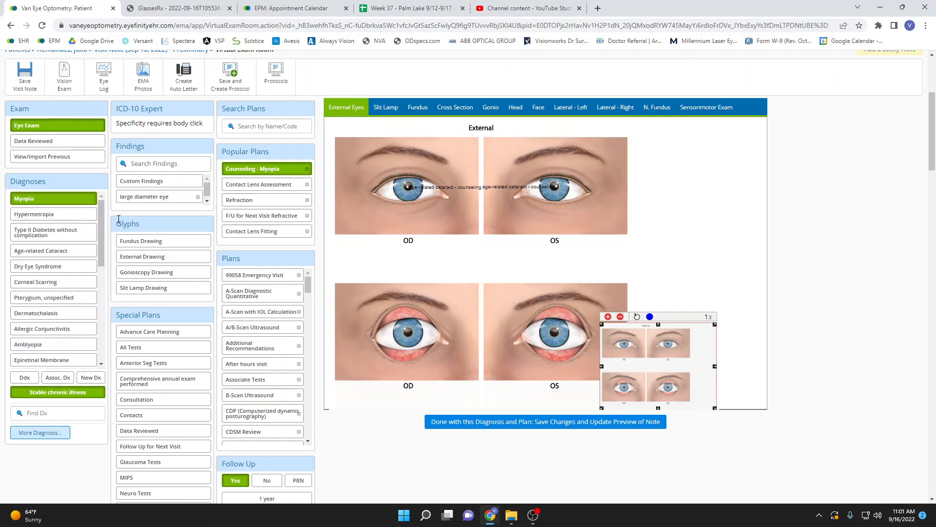
{"action": "left_click", "coordinate": [70, 414]}
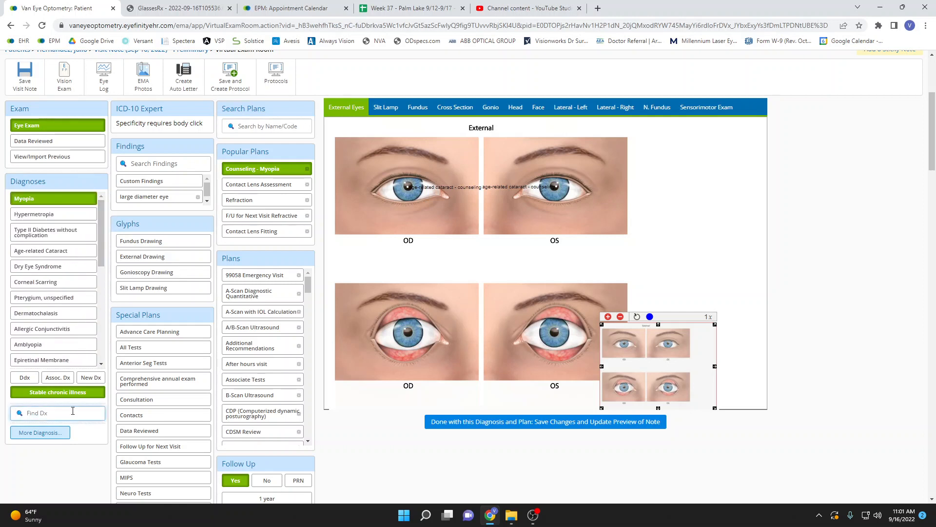
{"action": "type", "text": "chalaz"}
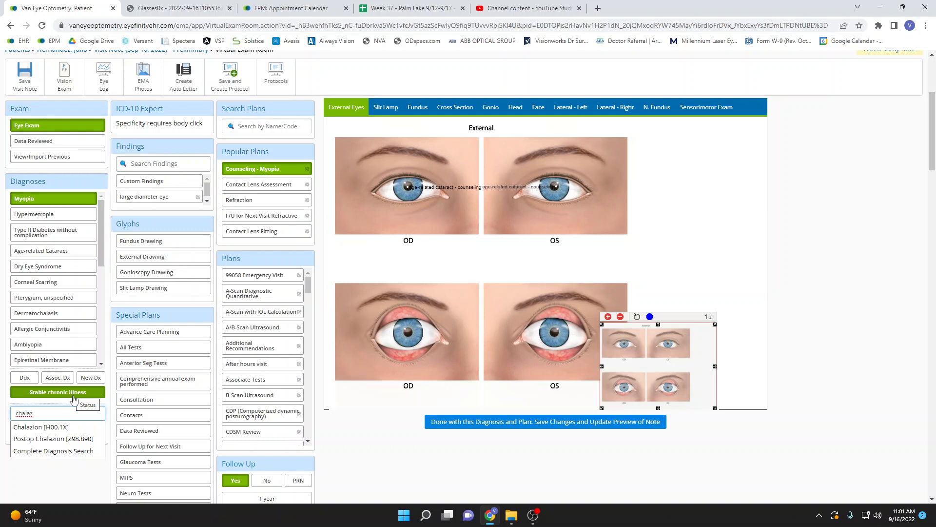
{"action": "left_click", "coordinate": [79, 430]}
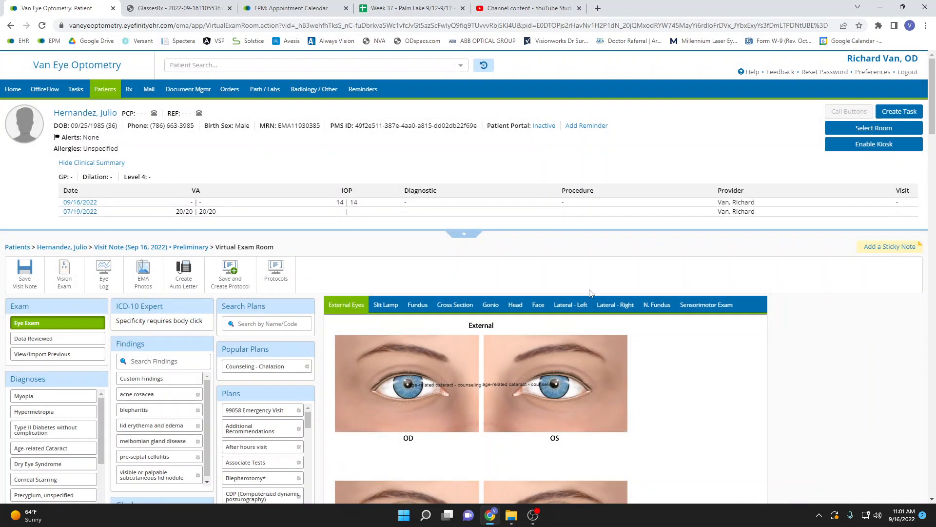
{"action": "left_click", "coordinate": [591, 367]}
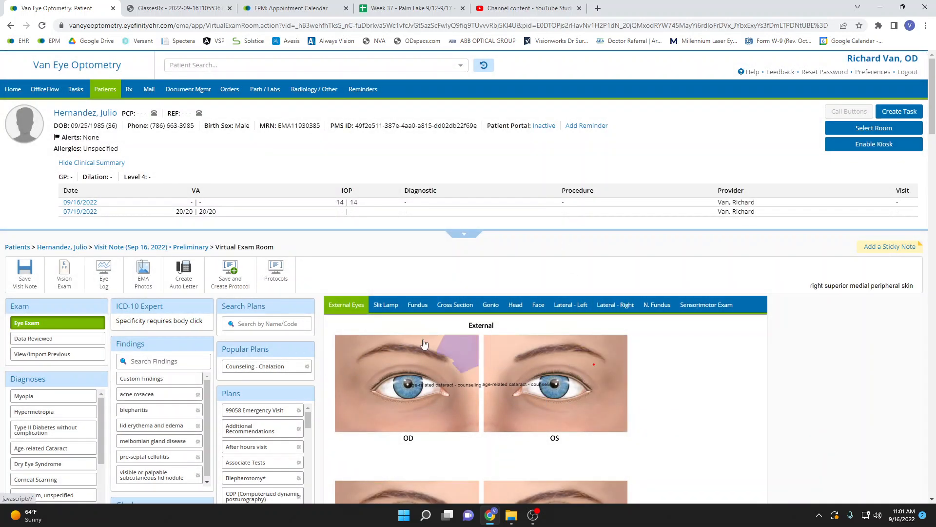
Add the Counseling - Chalazion plan, keeping all four counseling blocks with their default text and no patient specific counseling.
{"action": "scroll", "coordinate": [324, 380], "scroll_direction": "down", "scroll_amount": 1}
{"action": "scroll", "coordinate": [325, 381], "scroll_direction": "down", "scroll_amount": 2}
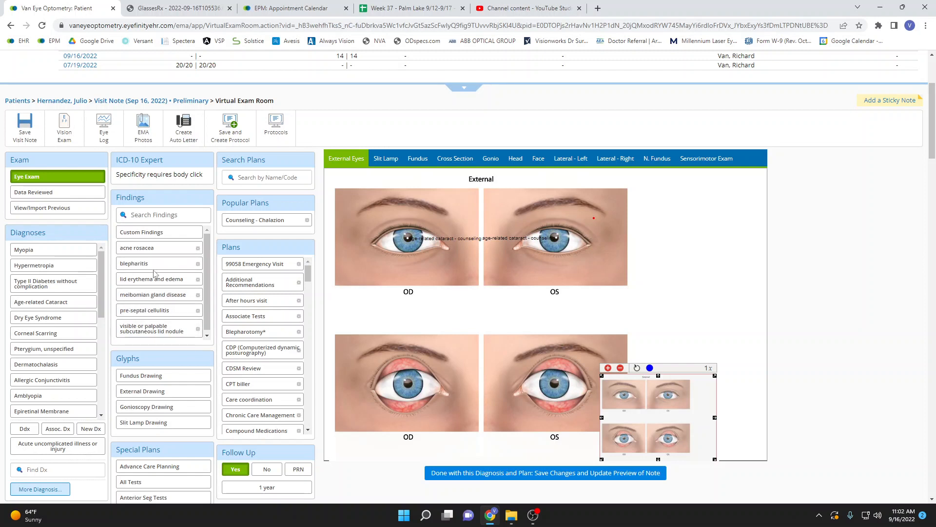
{"action": "scroll", "coordinate": [164, 273], "scroll_direction": "down", "scroll_amount": 1}
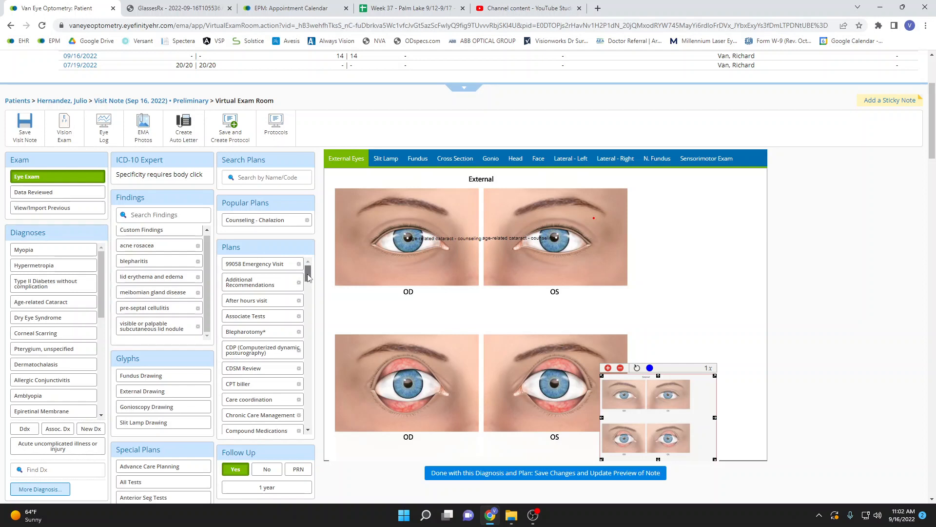
{"action": "scroll", "coordinate": [274, 293], "scroll_direction": "down", "scroll_amount": 5}
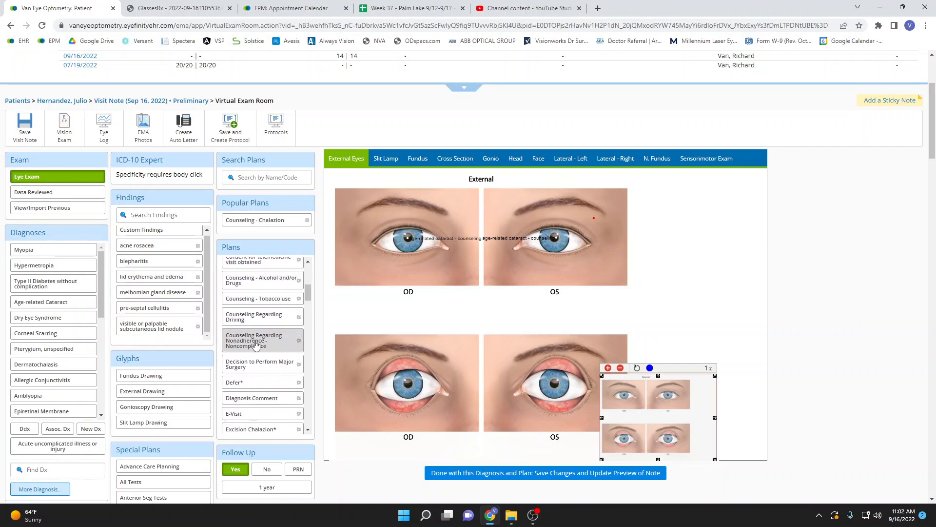
{"action": "left_click", "coordinate": [267, 220]}
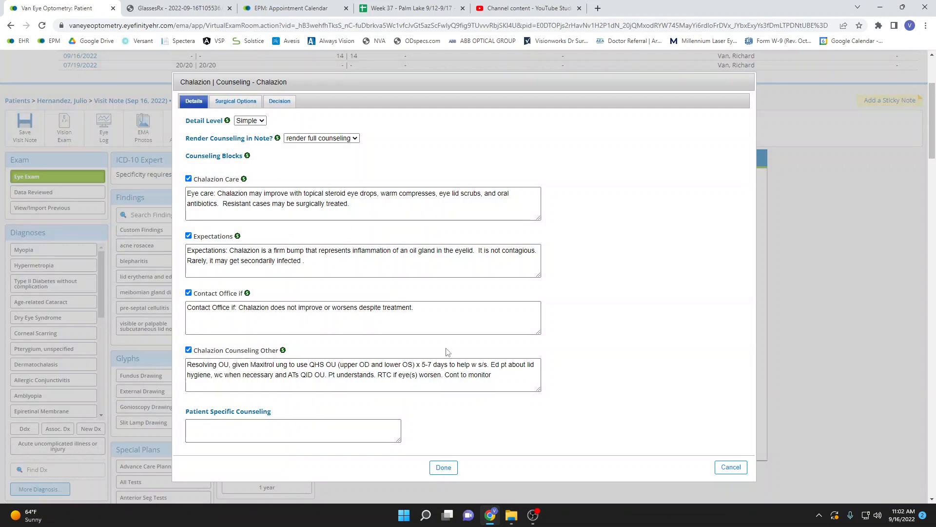
{"action": "left_click", "coordinate": [189, 179]}
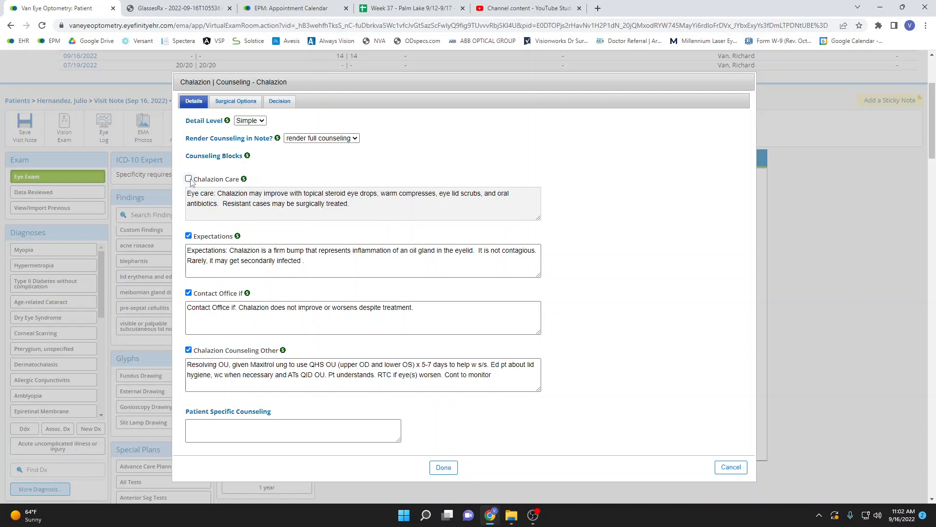
{"action": "left_click", "coordinate": [189, 179]}
{"action": "left_click", "coordinate": [400, 209]}
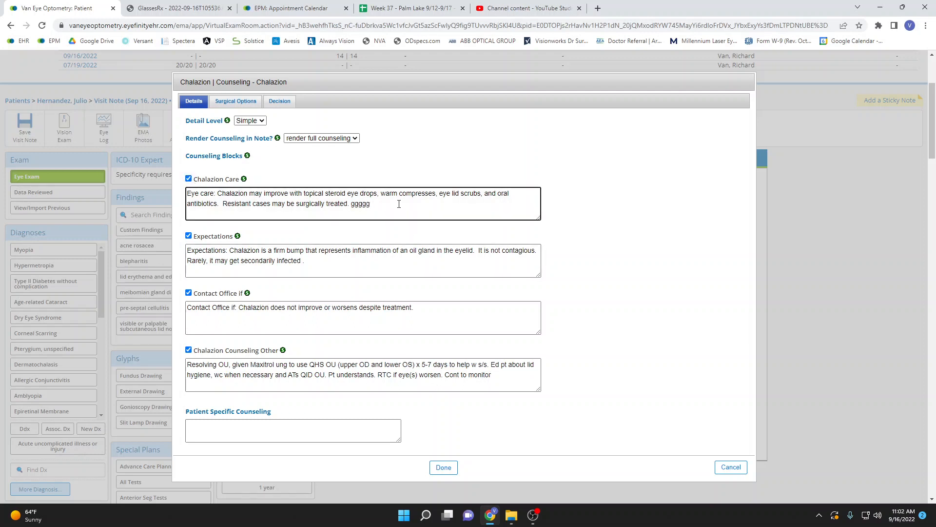
{"action": "left_click", "coordinate": [308, 437]}
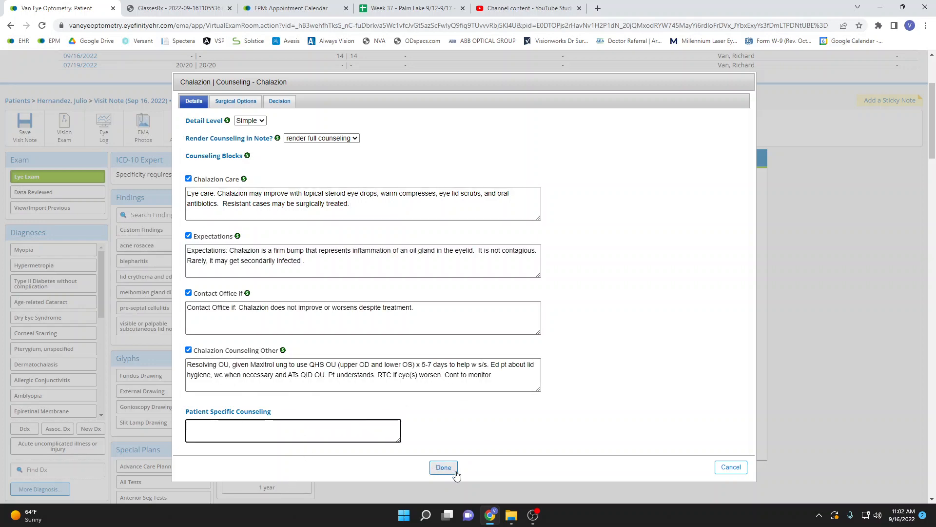
{"action": "left_click", "coordinate": [448, 469]}
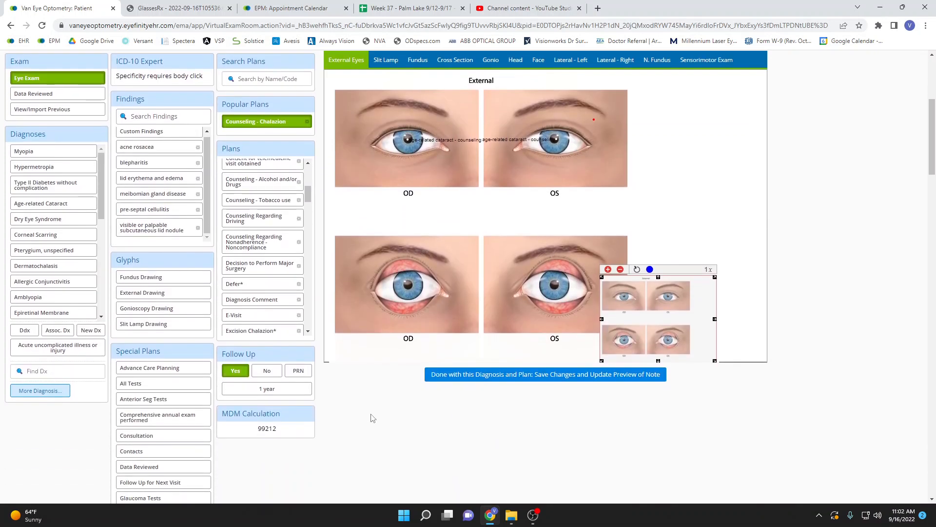
Set the follow-up appointment to 1 week and save the Chalazion diagnosis and plan to the note preview.
{"action": "left_click", "coordinate": [267, 389]}
{"action": "left_click", "coordinate": [428, 219]}
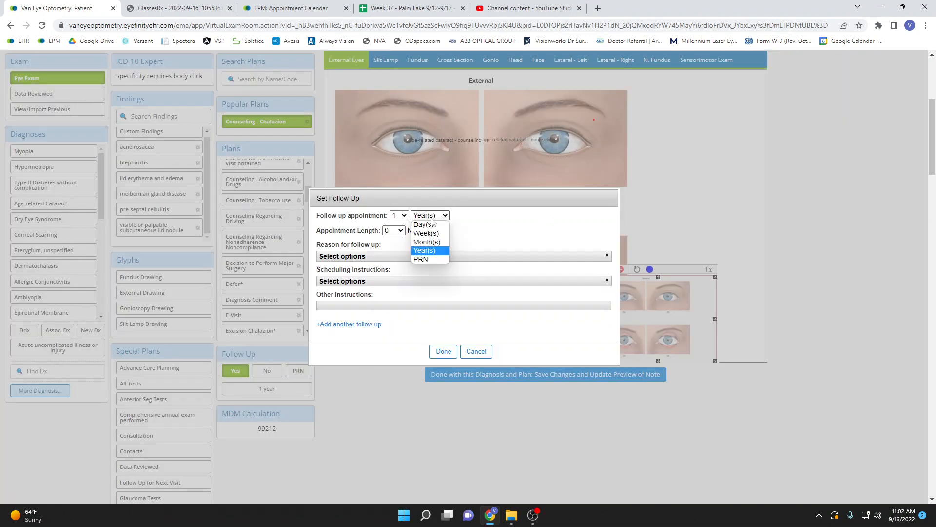
{"action": "left_click", "coordinate": [433, 230]}
{"action": "left_click", "coordinate": [443, 352]}
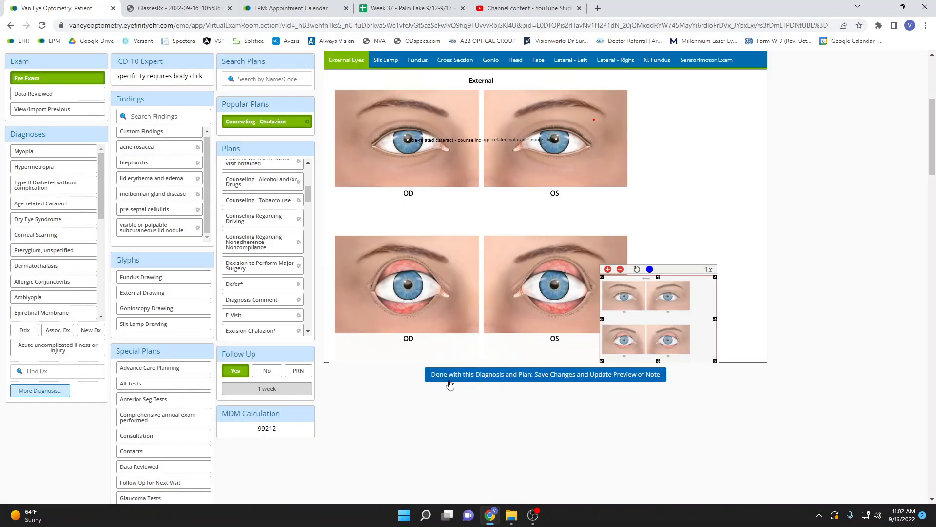
{"action": "left_click", "coordinate": [571, 381]}
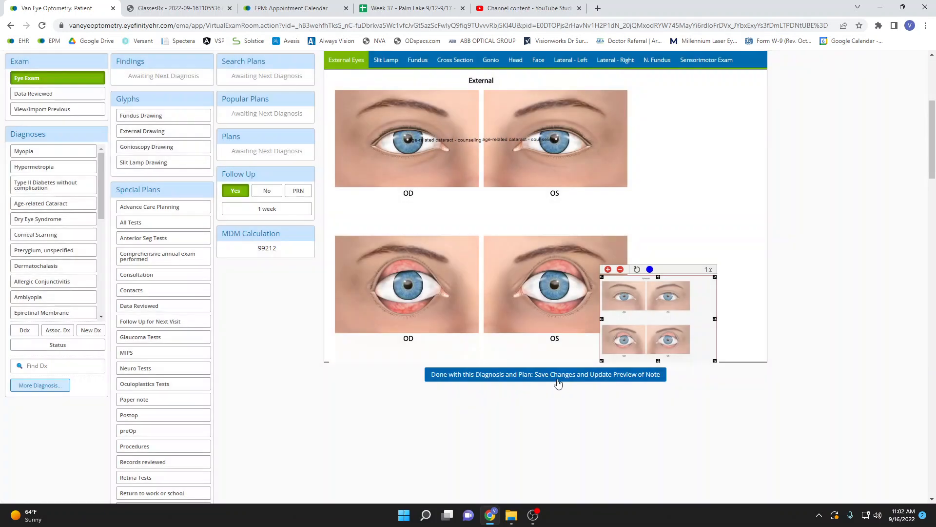
Check the Chalazion OS entry among the impressions and plans in the note preview, and save the visit note.
{"action": "scroll", "coordinate": [414, 381], "scroll_direction": "down", "scroll_amount": 20}
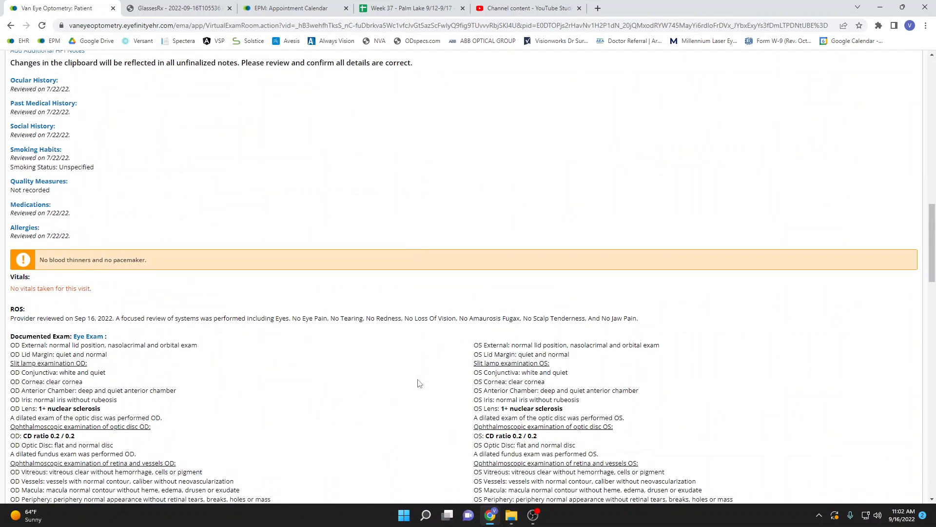
{"action": "scroll", "coordinate": [418, 383], "scroll_direction": "down", "scroll_amount": 15}
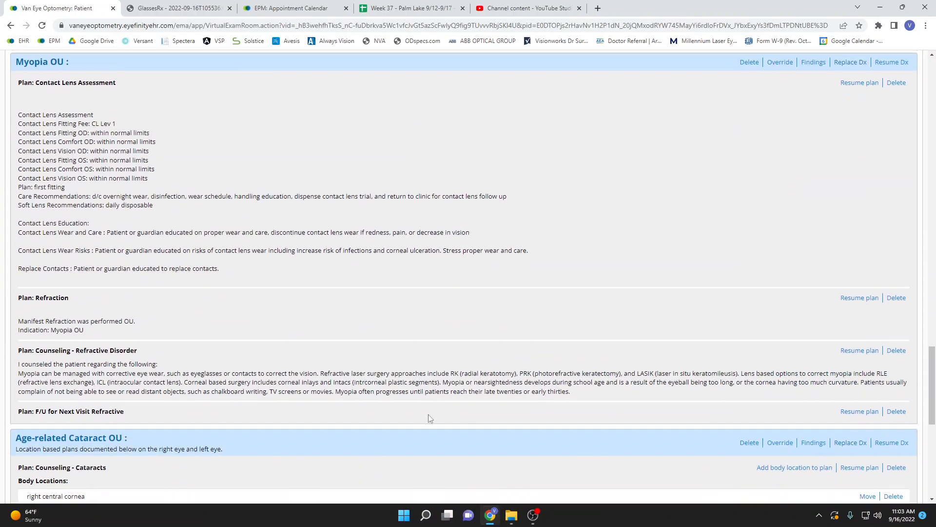
{"action": "scroll", "coordinate": [431, 426], "scroll_direction": "down", "scroll_amount": 2}
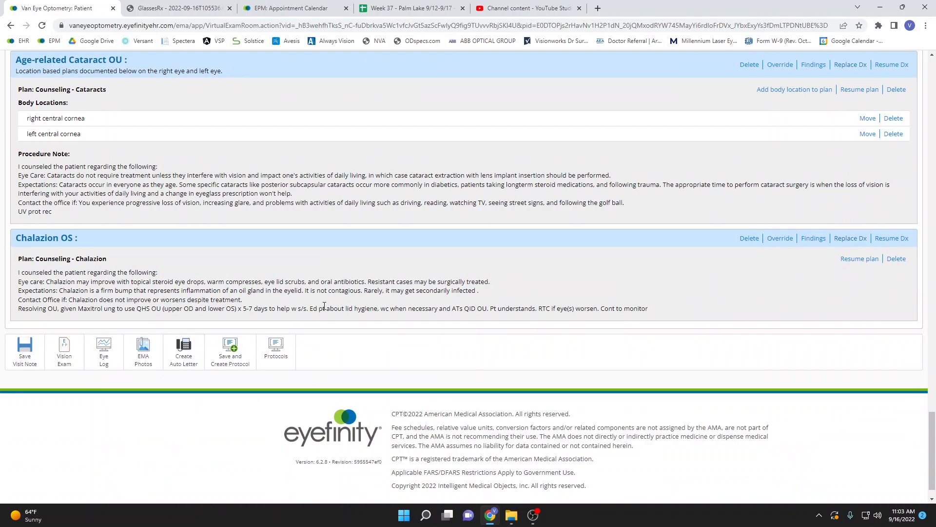
{"action": "scroll", "coordinate": [343, 346], "scroll_direction": "up", "scroll_amount": 20}
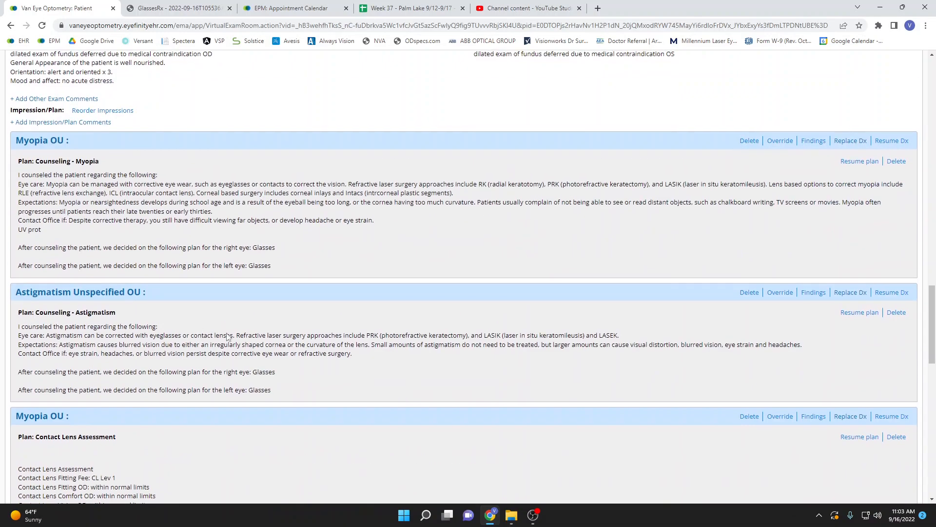
{"action": "scroll", "coordinate": [242, 374], "scroll_direction": "up", "scroll_amount": 20}
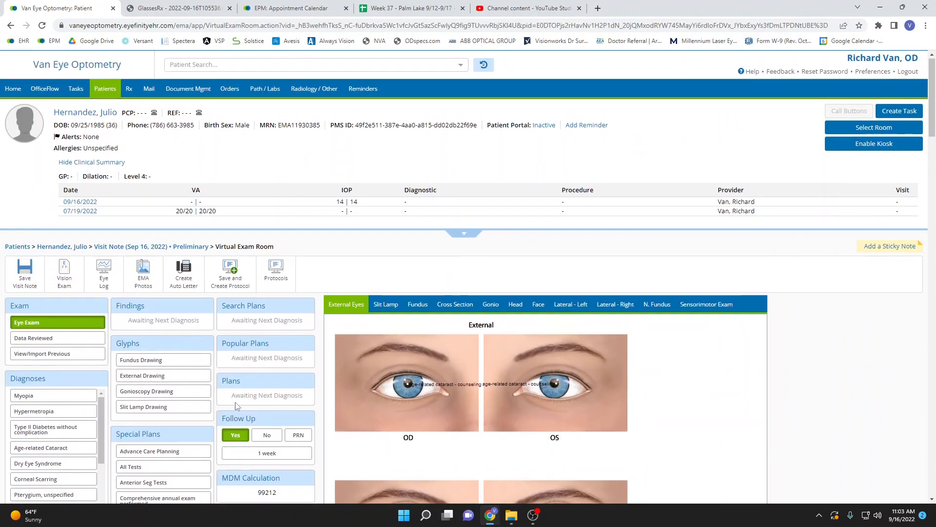
{"action": "left_click", "coordinate": [25, 276]}
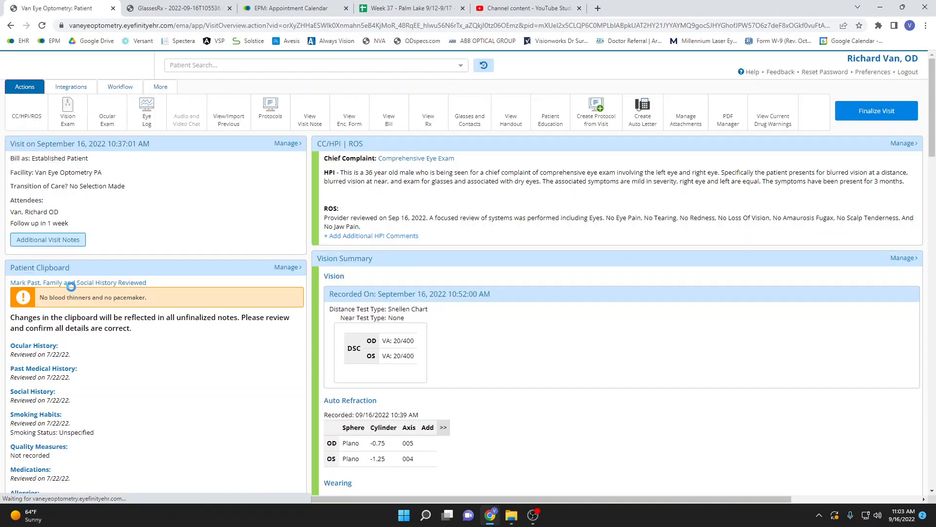
Review the saved visit overview, covering history, vision summary, refraction, billing codes, exam findings, and impressions and plans.
{"action": "scroll", "coordinate": [588, 367], "scroll_direction": "down", "scroll_amount": 5}
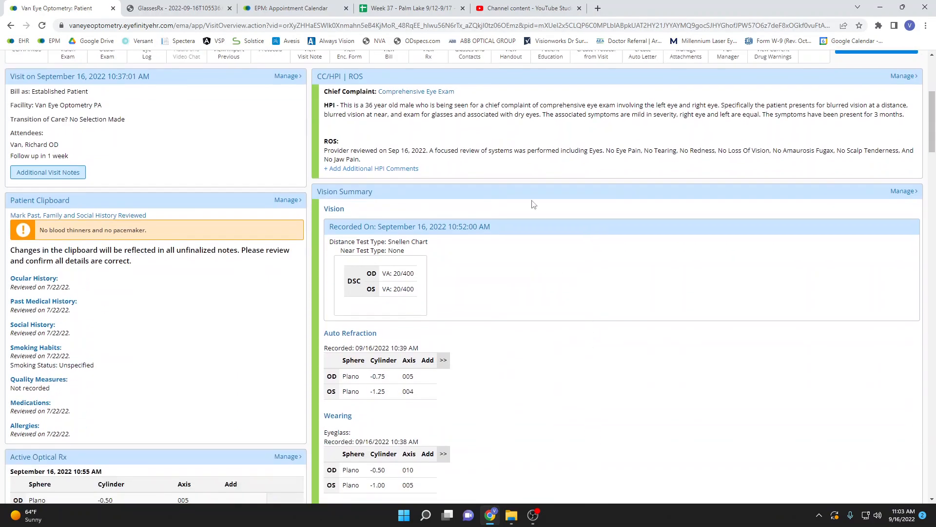
{"action": "scroll", "coordinate": [533, 204], "scroll_direction": "down", "scroll_amount": 6}
{"action": "scroll", "coordinate": [565, 276], "scroll_direction": "down", "scroll_amount": 15}
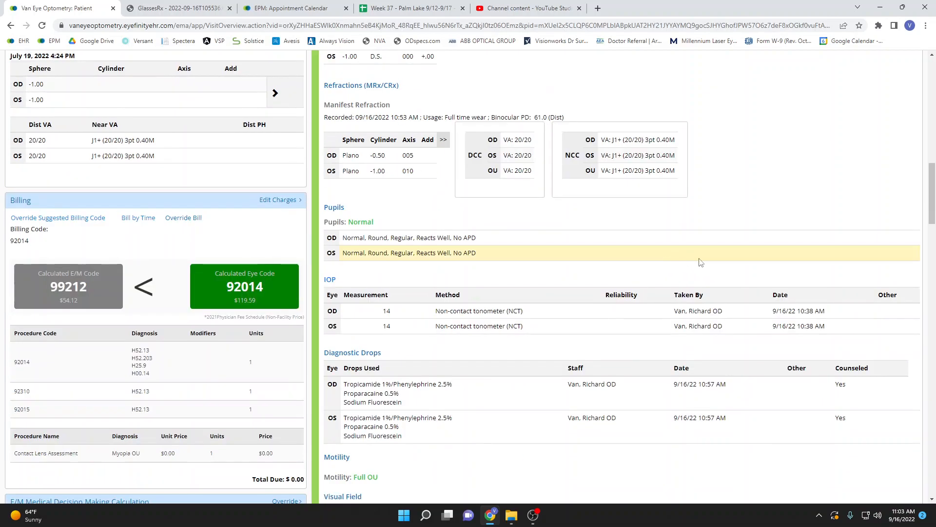
{"action": "scroll", "coordinate": [665, 270], "scroll_direction": "down", "scroll_amount": 2}
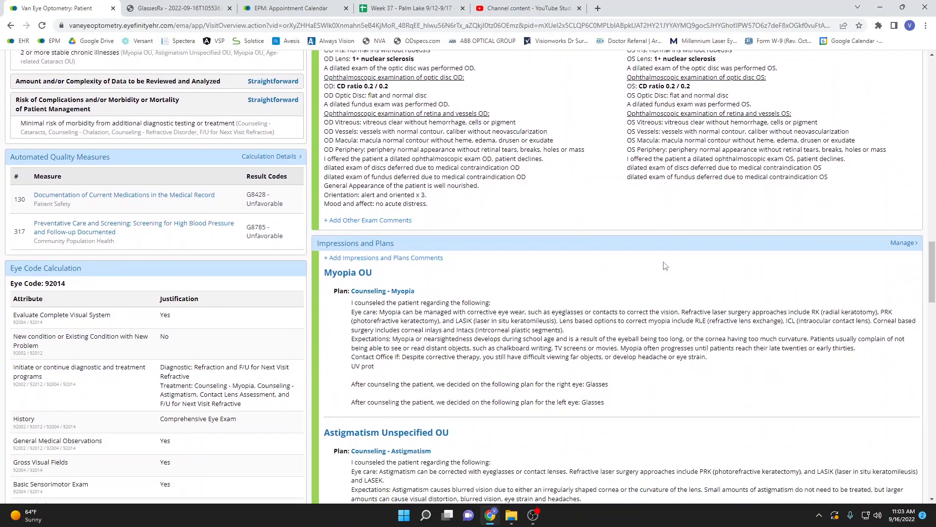
{"action": "scroll", "coordinate": [545, 209], "scroll_direction": "up", "scroll_amount": 2}
{"action": "scroll", "coordinate": [581, 229], "scroll_direction": "down", "scroll_amount": 6}
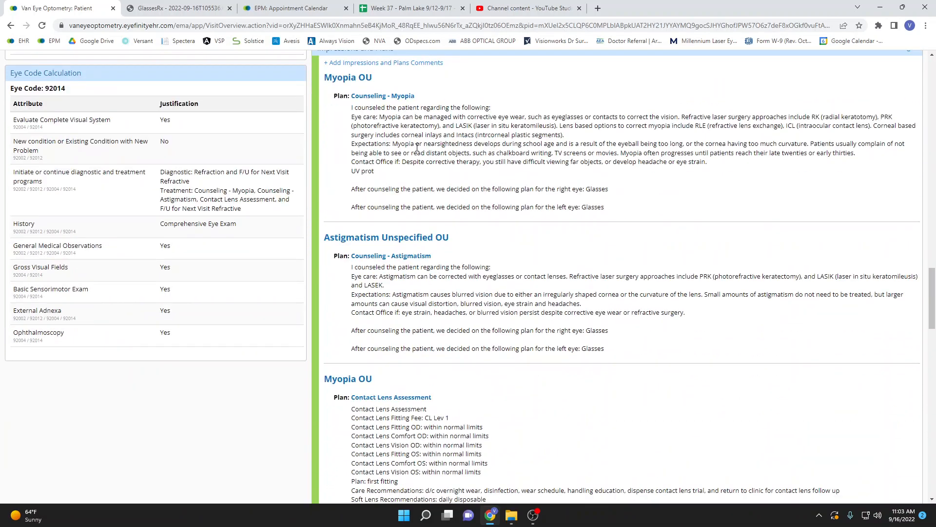
{"action": "scroll", "coordinate": [411, 326], "scroll_direction": "up", "scroll_amount": 2}
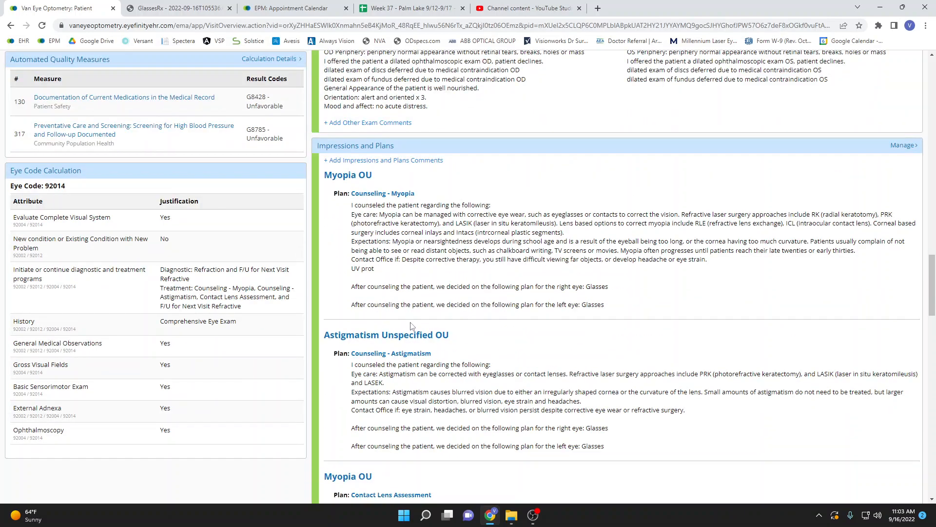
{"action": "scroll", "coordinate": [581, 307], "scroll_direction": "down", "scroll_amount": 15}
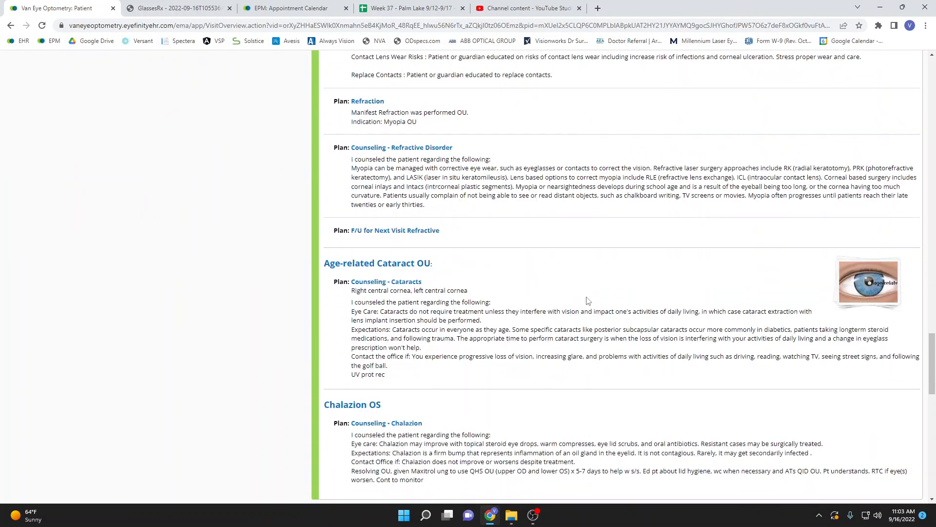
{"action": "scroll", "coordinate": [580, 306], "scroll_direction": "up", "scroll_amount": 20}
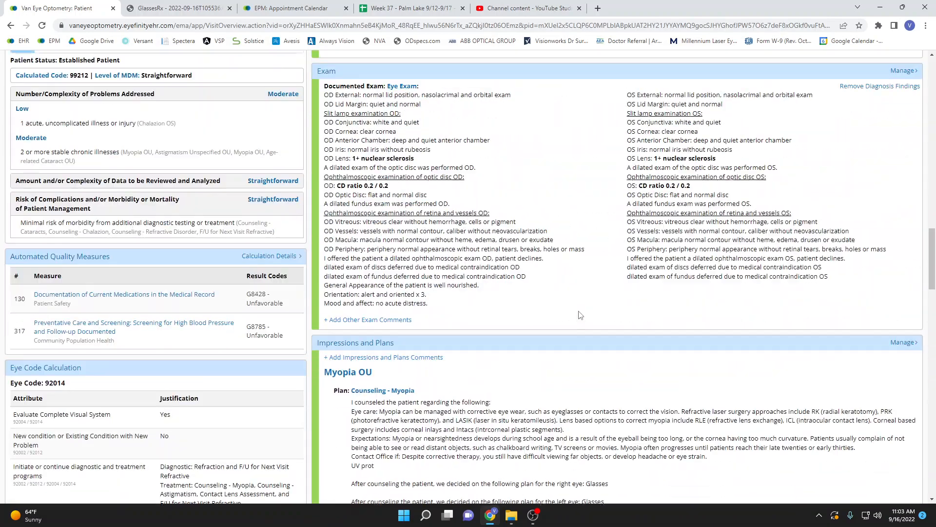
{"action": "scroll", "coordinate": [561, 332], "scroll_direction": "up", "scroll_amount": 15}
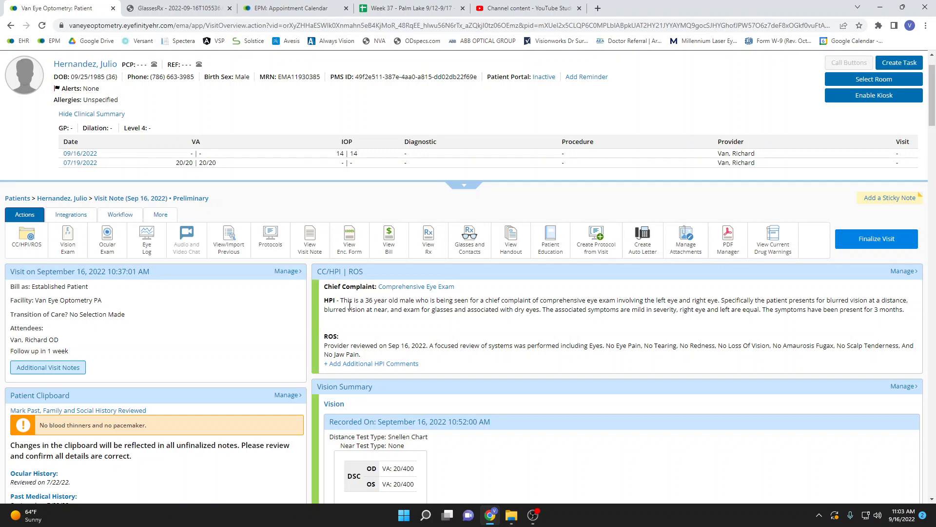
{"action": "scroll", "coordinate": [551, 406], "scroll_direction": "down", "scroll_amount": 3}
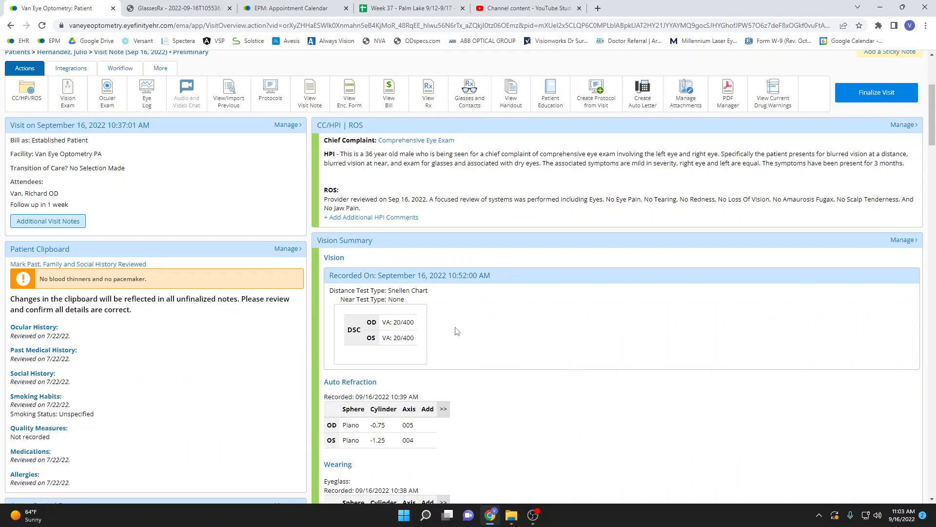
{"action": "scroll", "coordinate": [518, 356], "scroll_direction": "down", "scroll_amount": 8}
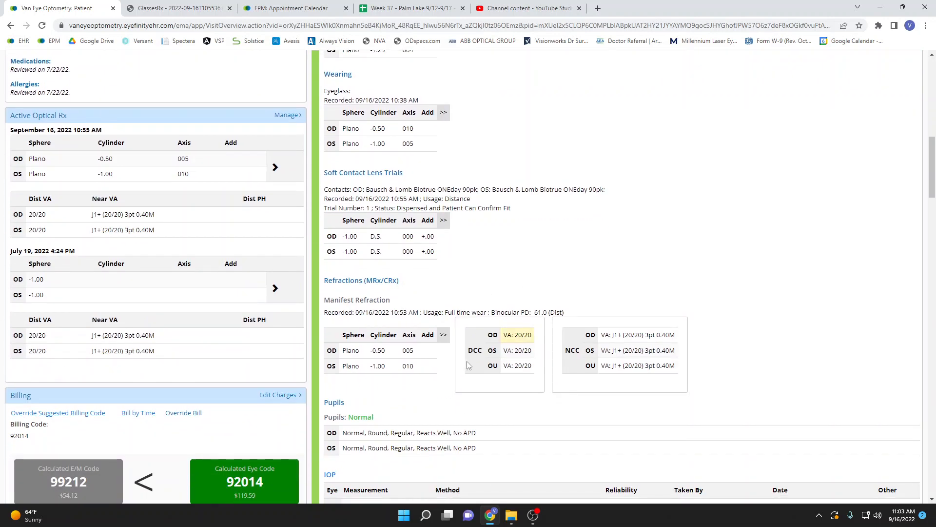
Finalize the visit note, accepting the acknowledgements on accuracy of data and accuracy of bill.
{"action": "scroll", "coordinate": [407, 312], "scroll_direction": "down", "scroll_amount": 3}
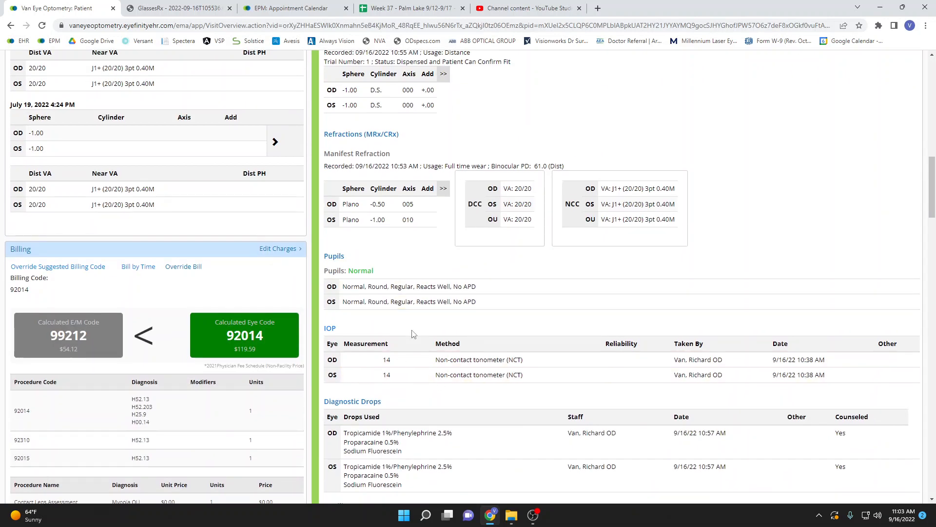
{"action": "scroll", "coordinate": [487, 303], "scroll_direction": "down", "scroll_amount": 2}
{"action": "scroll", "coordinate": [577, 317], "scroll_direction": "up", "scroll_amount": 1}
{"action": "scroll", "coordinate": [665, 376], "scroll_direction": "up", "scroll_amount": 10}
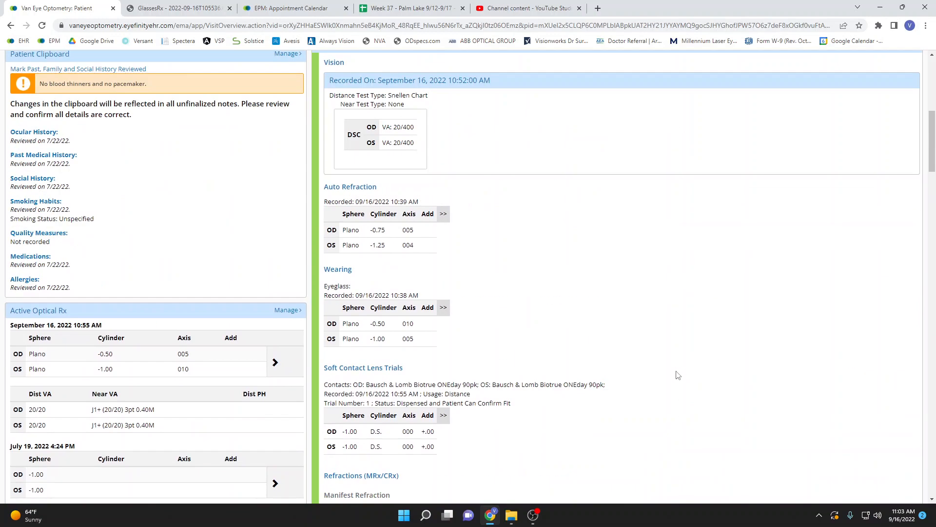
{"action": "scroll", "coordinate": [663, 372], "scroll_direction": "up", "scroll_amount": 5}
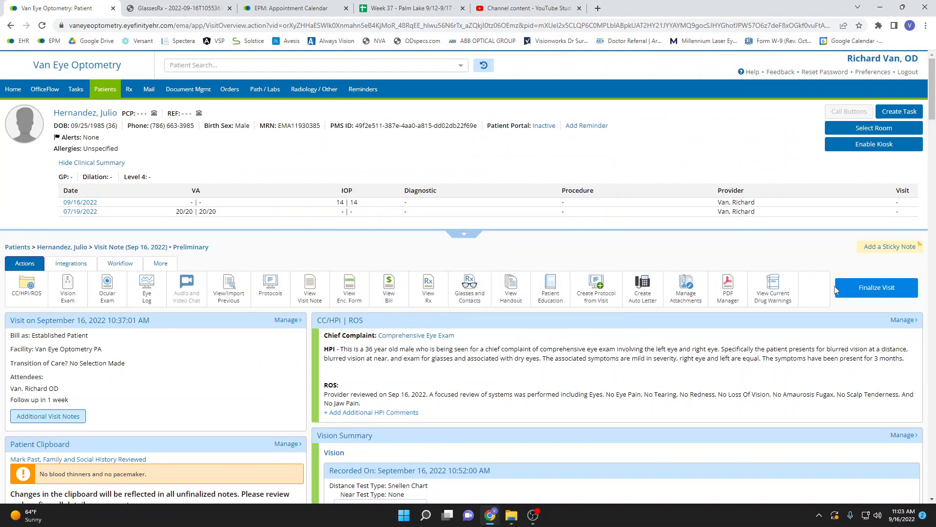
{"action": "left_click", "coordinate": [861, 291]}
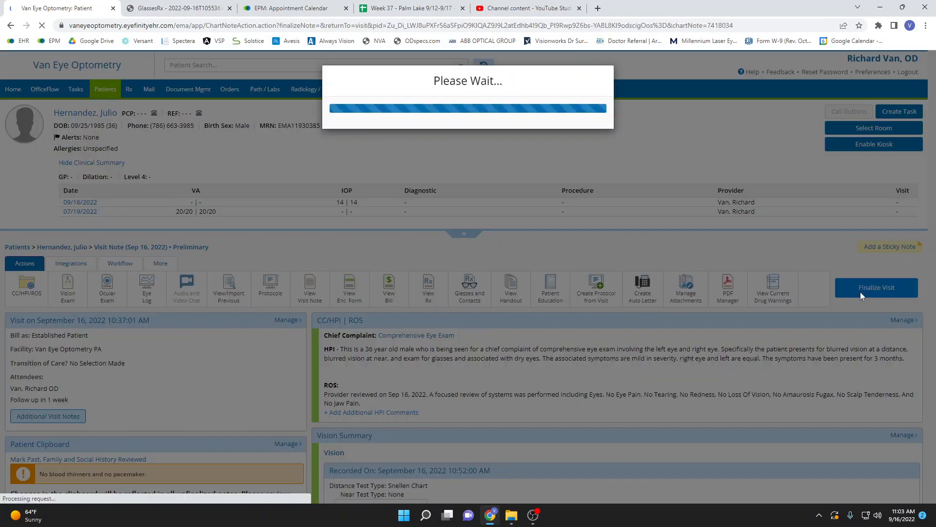
{"action": "scroll", "coordinate": [274, 311], "scroll_direction": "down", "scroll_amount": 2}
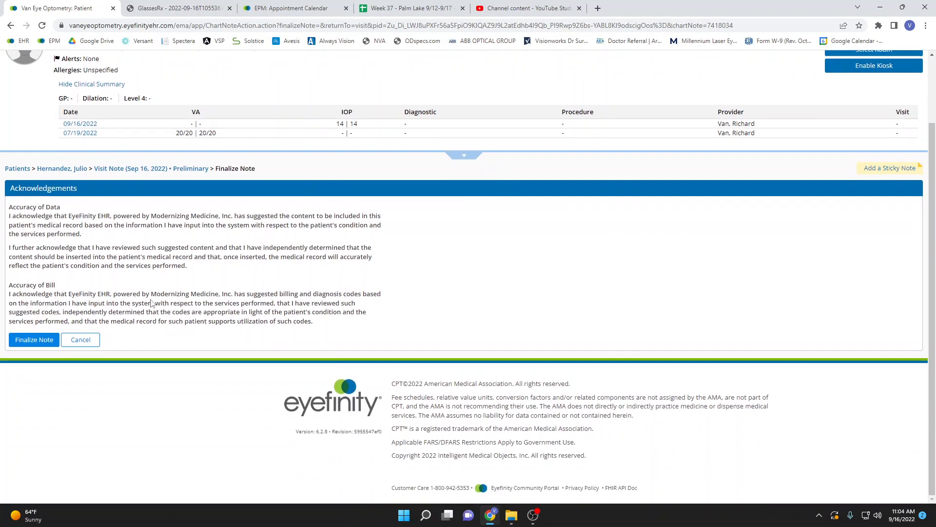
{"action": "left_click", "coordinate": [39, 341]}
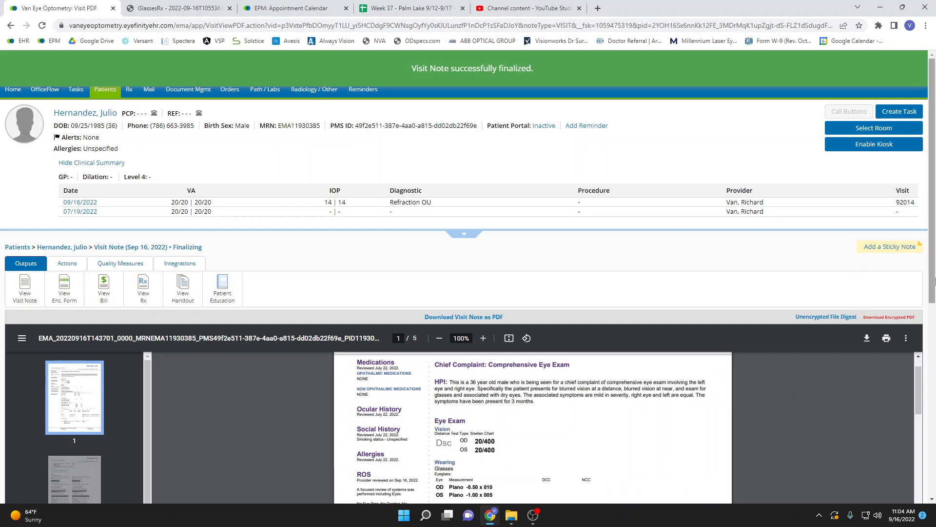
Look through the finalized visit note PDF, from the chief complaint and eye exam to the page 2 exam findings.
{"action": "scroll", "coordinate": [852, 331], "scroll_direction": "down", "scroll_amount": 4}
{"action": "scroll", "coordinate": [613, 387], "scroll_direction": "down", "scroll_amount": 2}
{"action": "scroll", "coordinate": [613, 387], "scroll_direction": "down", "scroll_amount": 8}
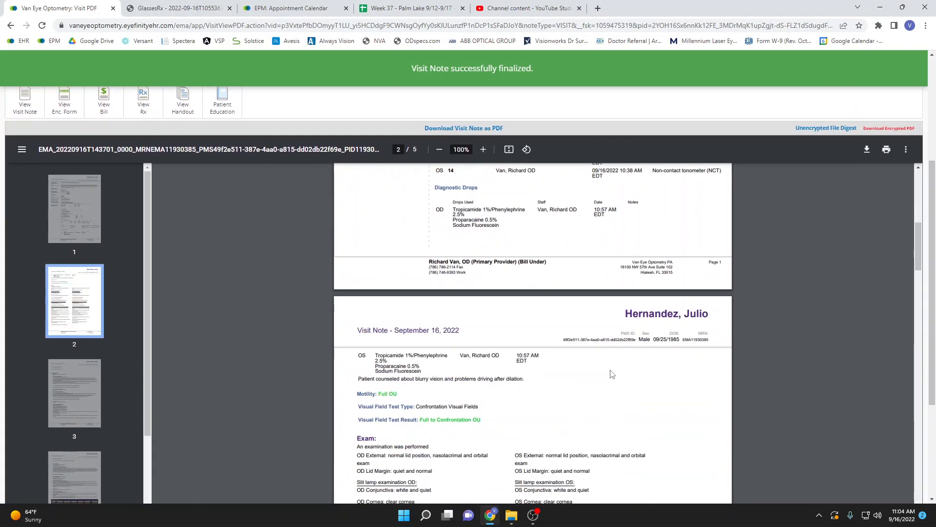
{"action": "scroll", "coordinate": [643, 386], "scroll_direction": "up", "scroll_amount": 10}
{"action": "scroll", "coordinate": [643, 386], "scroll_direction": "up", "scroll_amount": 8}
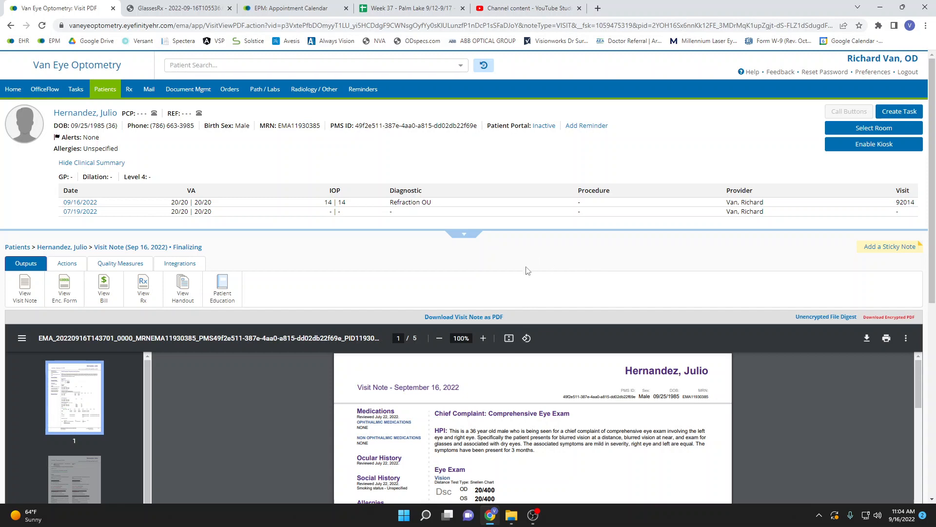
Search for another patient by last name and open the matching patient's chart.
{"action": "left_click", "coordinate": [279, 67]}
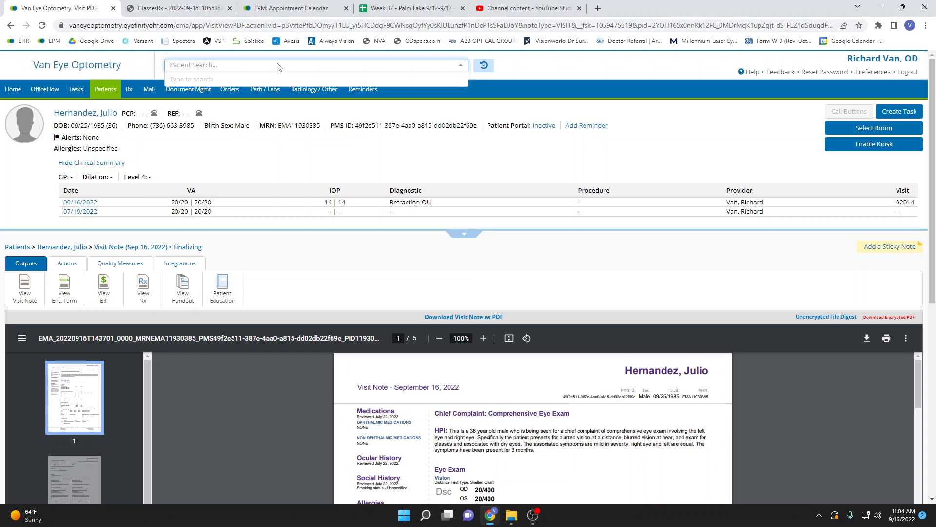
{"action": "type", "text": "c"}
{"action": "type", "text": "e"}
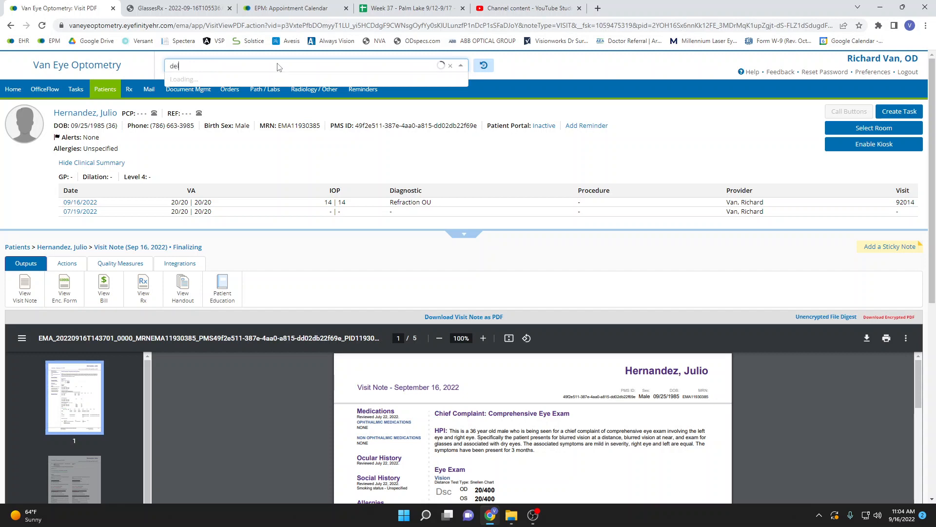
{"action": "type", "text": "gado"}
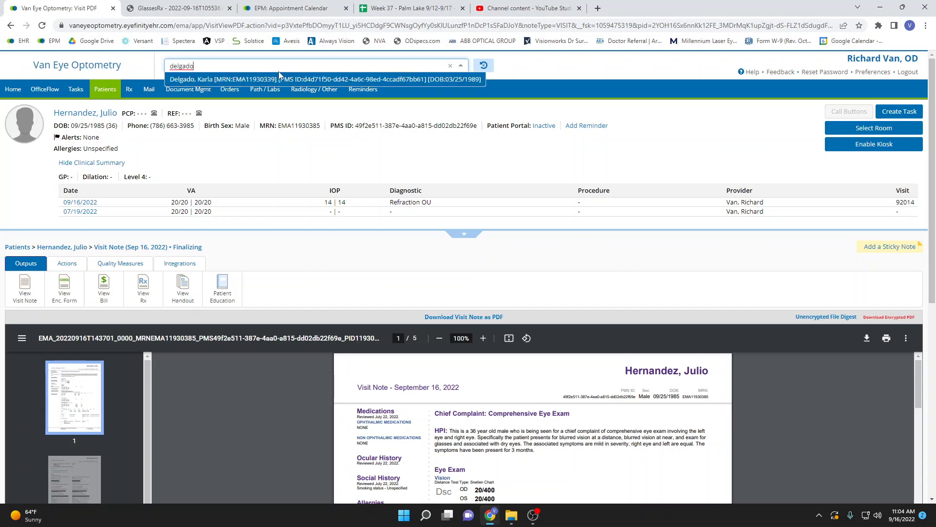
{"action": "left_click", "coordinate": [279, 79]}
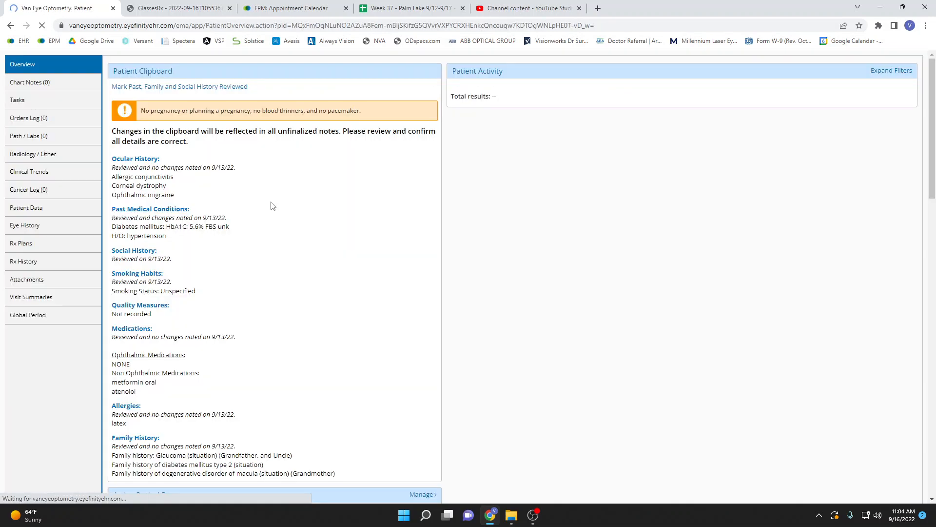
Open the patient's final visit note dated Sep 13 2022 from the patient activity and skim its PDF.
{"action": "scroll", "coordinate": [582, 363], "scroll_direction": "down", "scroll_amount": 4}
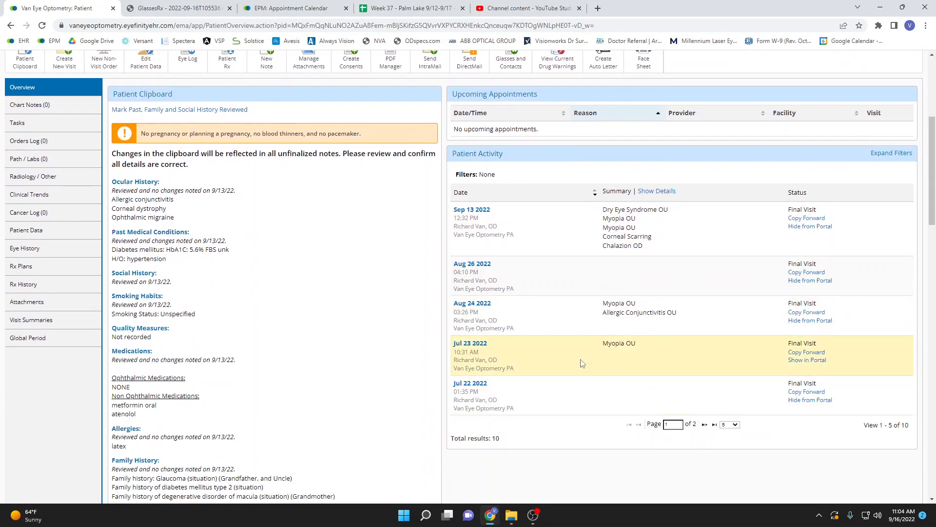
{"action": "scroll", "coordinate": [582, 363], "scroll_direction": "up", "scroll_amount": 3}
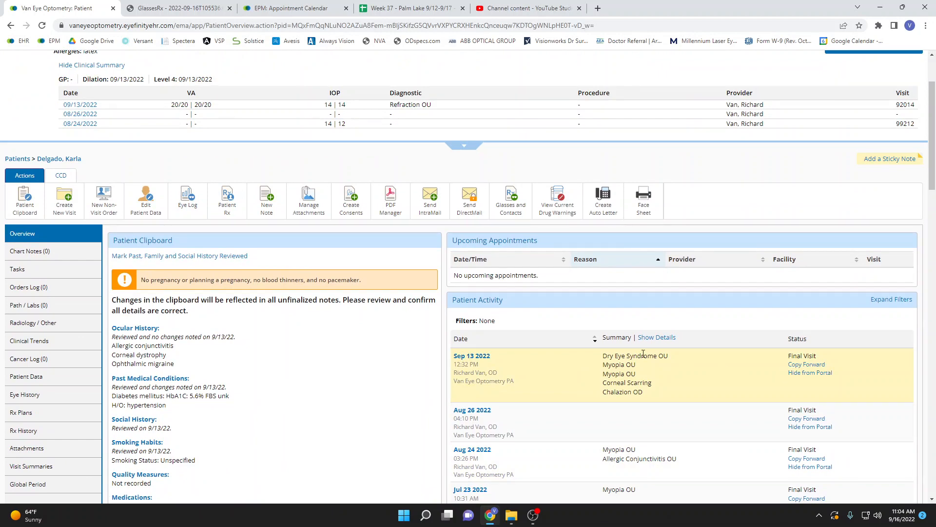
{"action": "left_click", "coordinate": [482, 356]}
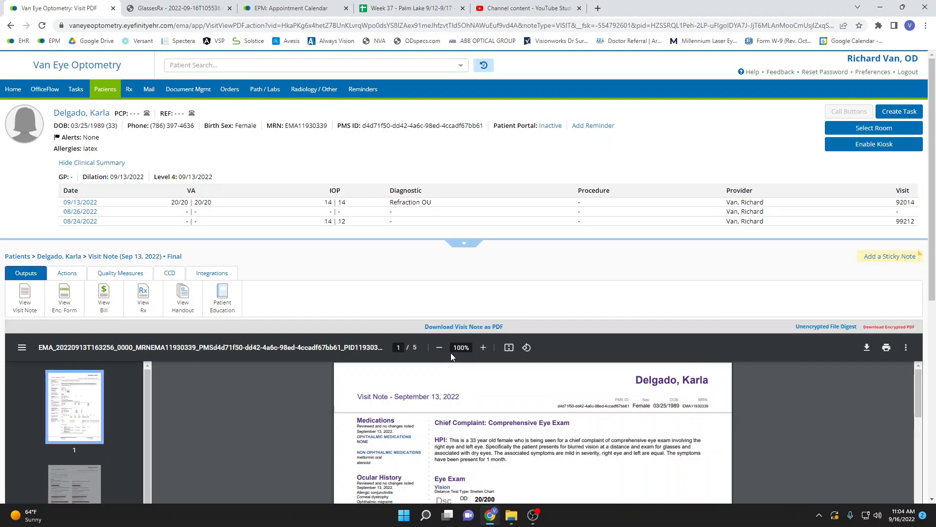
{"action": "scroll", "coordinate": [601, 421], "scroll_direction": "down", "scroll_amount": 9}
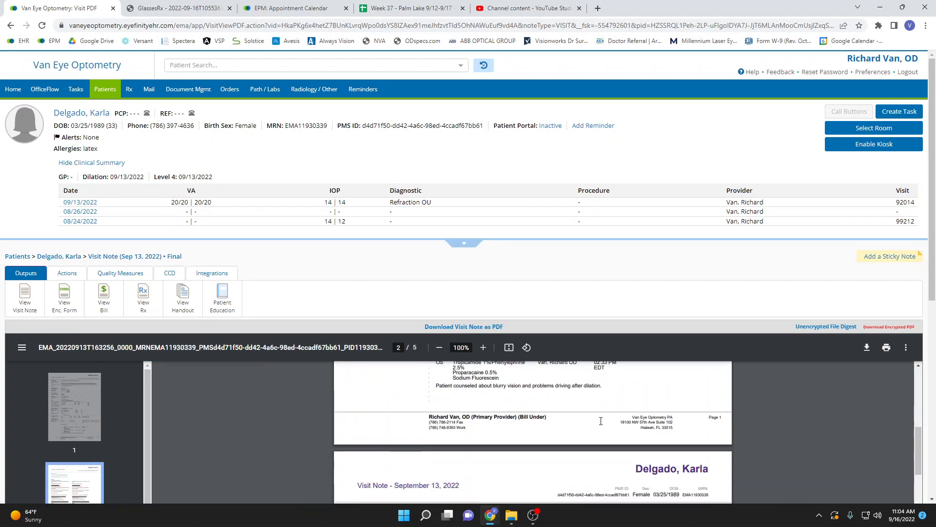
{"action": "scroll", "coordinate": [613, 422], "scroll_direction": "up", "scroll_amount": 10}
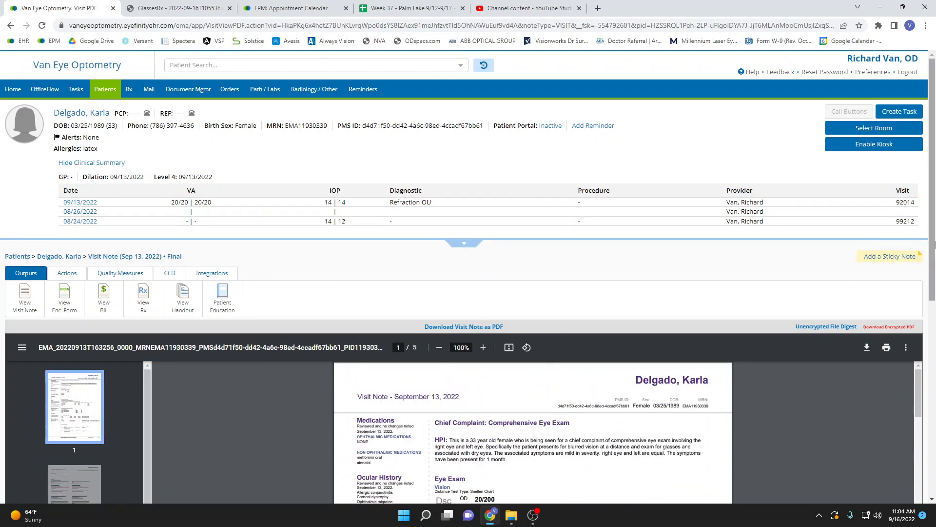
Generate the final glasses and contact lens prescription PDF for this visit, view the Glasses Rx and close it.
{"action": "scroll", "coordinate": [472, 319], "scroll_direction": "down", "scroll_amount": 2}
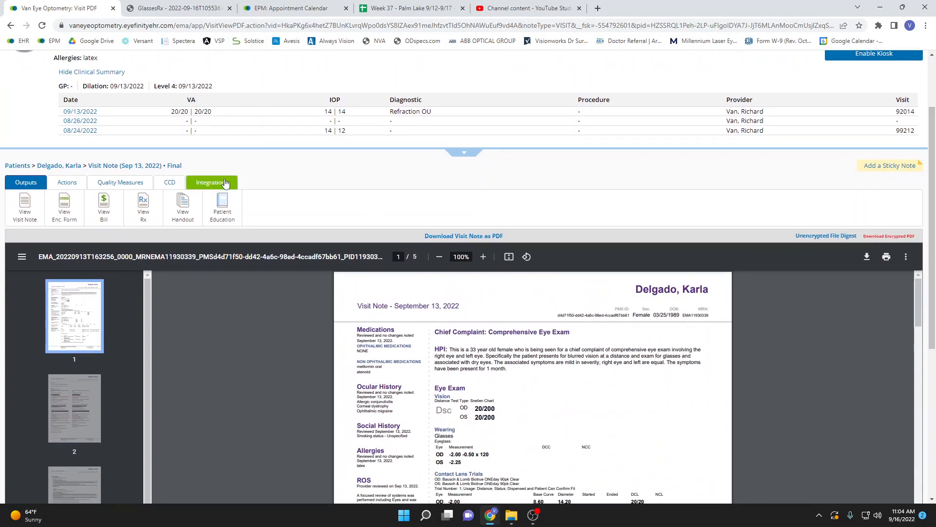
{"action": "left_click", "coordinate": [225, 183]}
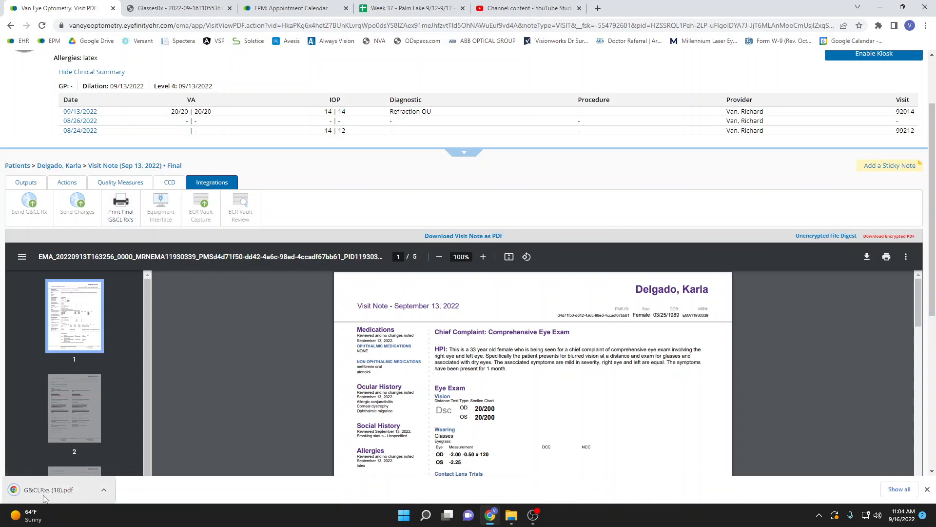
{"action": "left_click", "coordinate": [44, 495]}
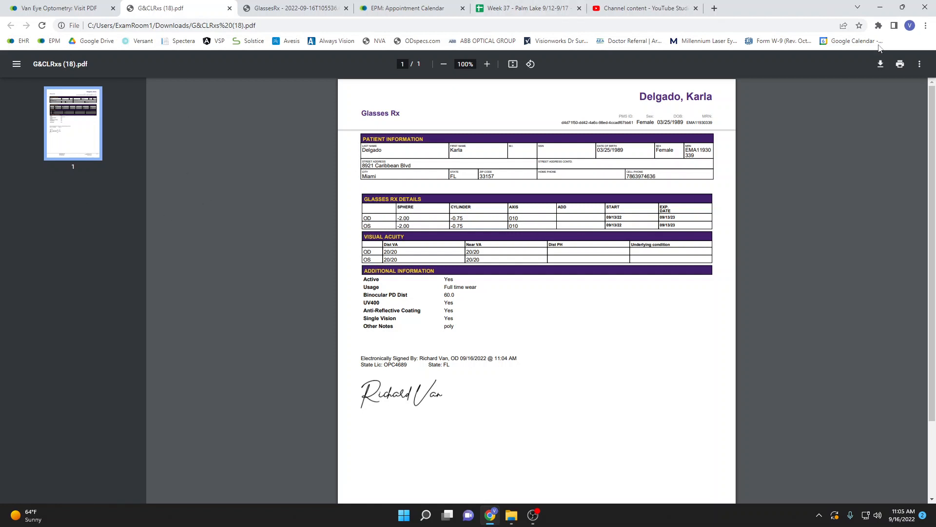
{"action": "left_click", "coordinate": [230, 8]}
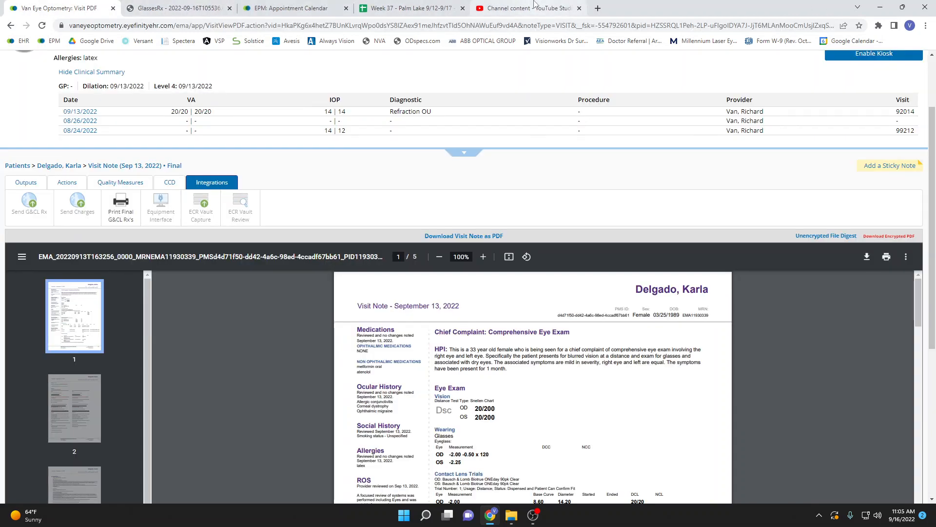
{"action": "left_click", "coordinate": [531, 7]}
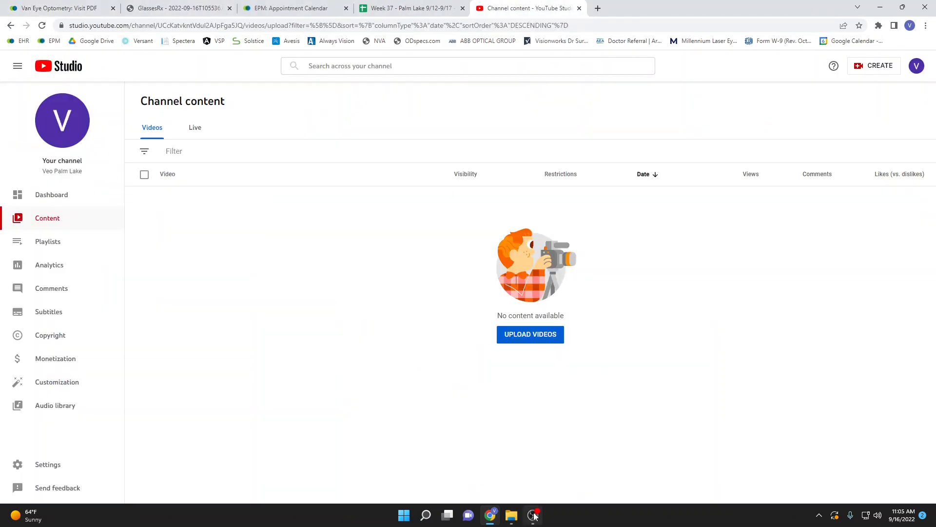